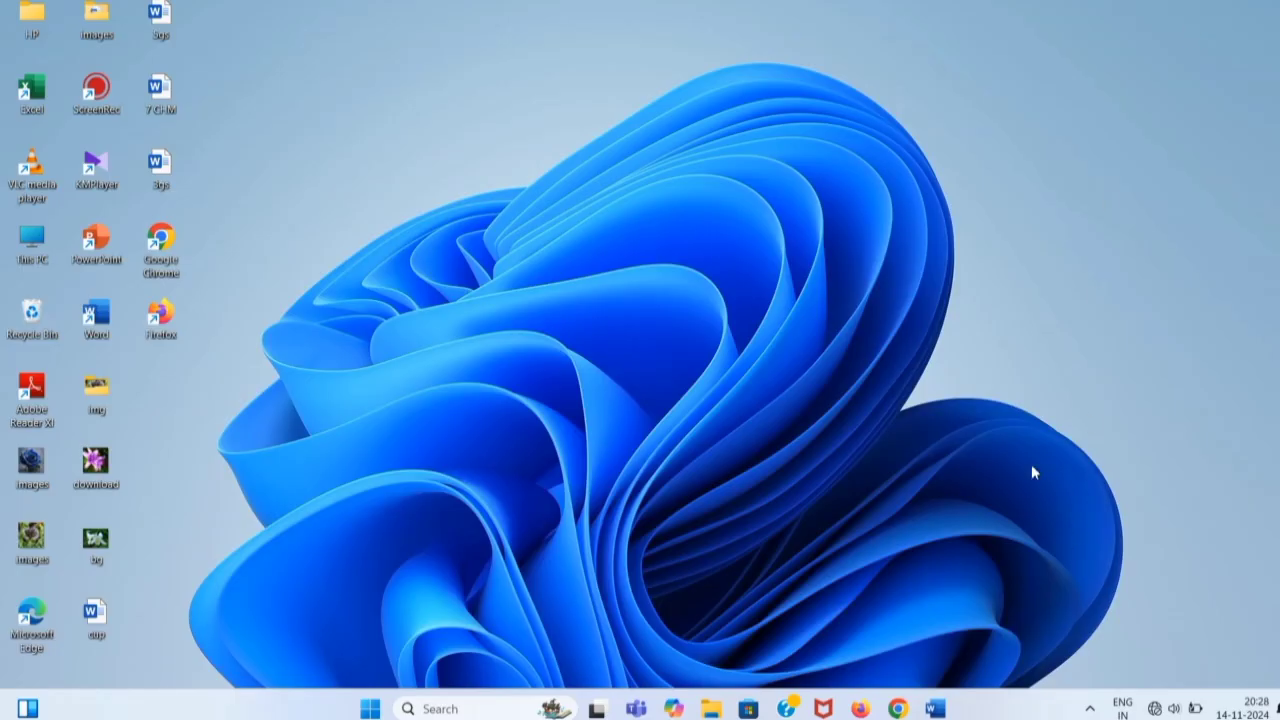
# Step: Create a new blank Word document and draw a flowchart cylinder about 8.7 cm high and 7.2 cm wide on the page
pyautogui.click(935, 708)
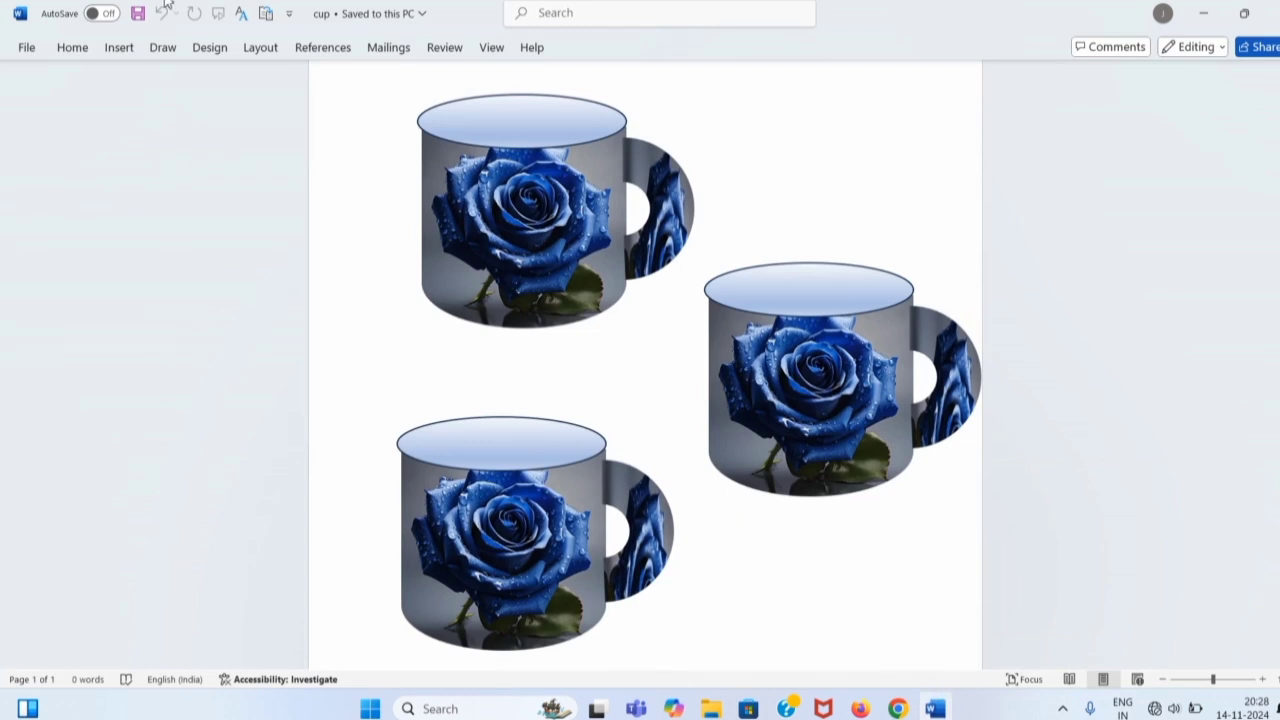
pyautogui.click(27, 49)
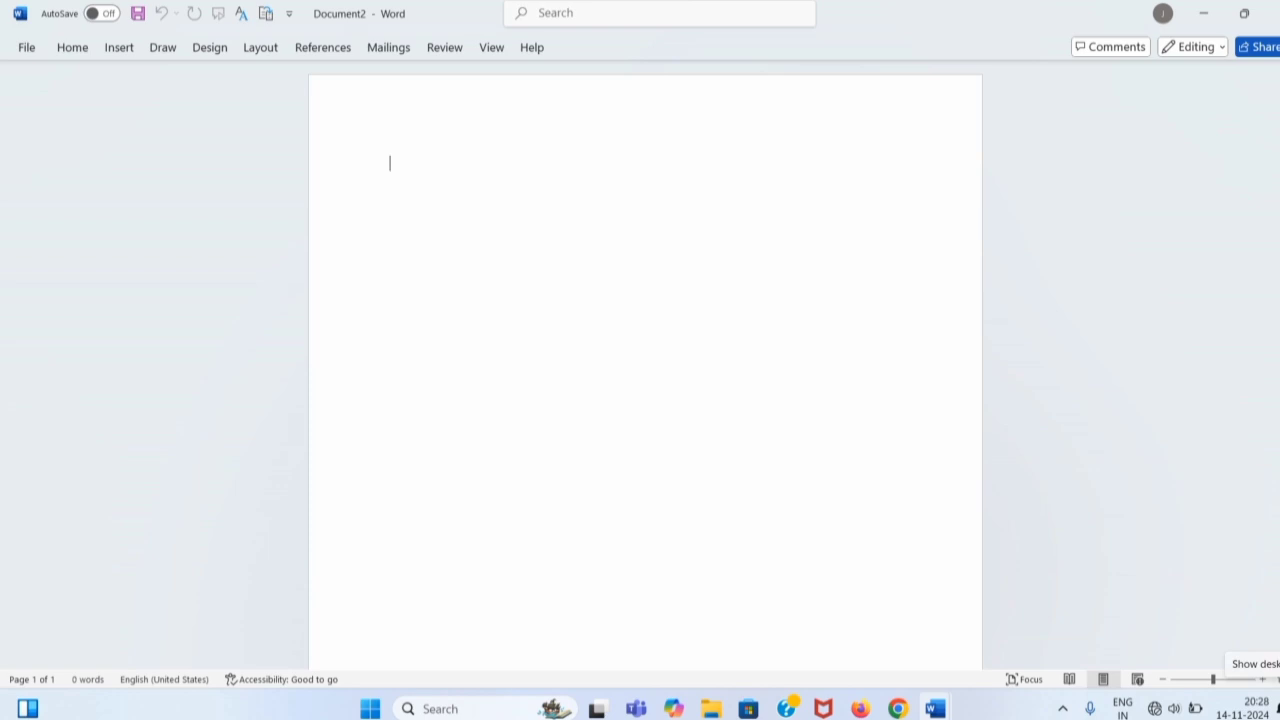
pyautogui.click(118, 48)
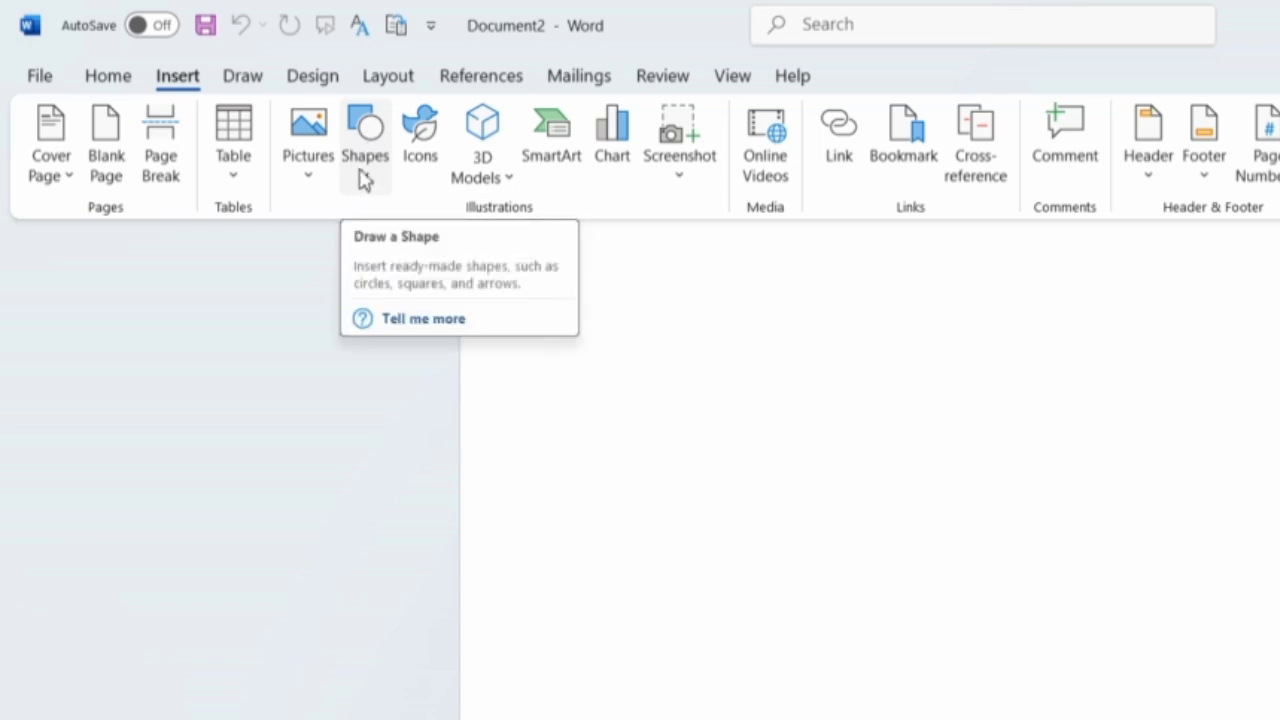
pyautogui.click(367, 178)
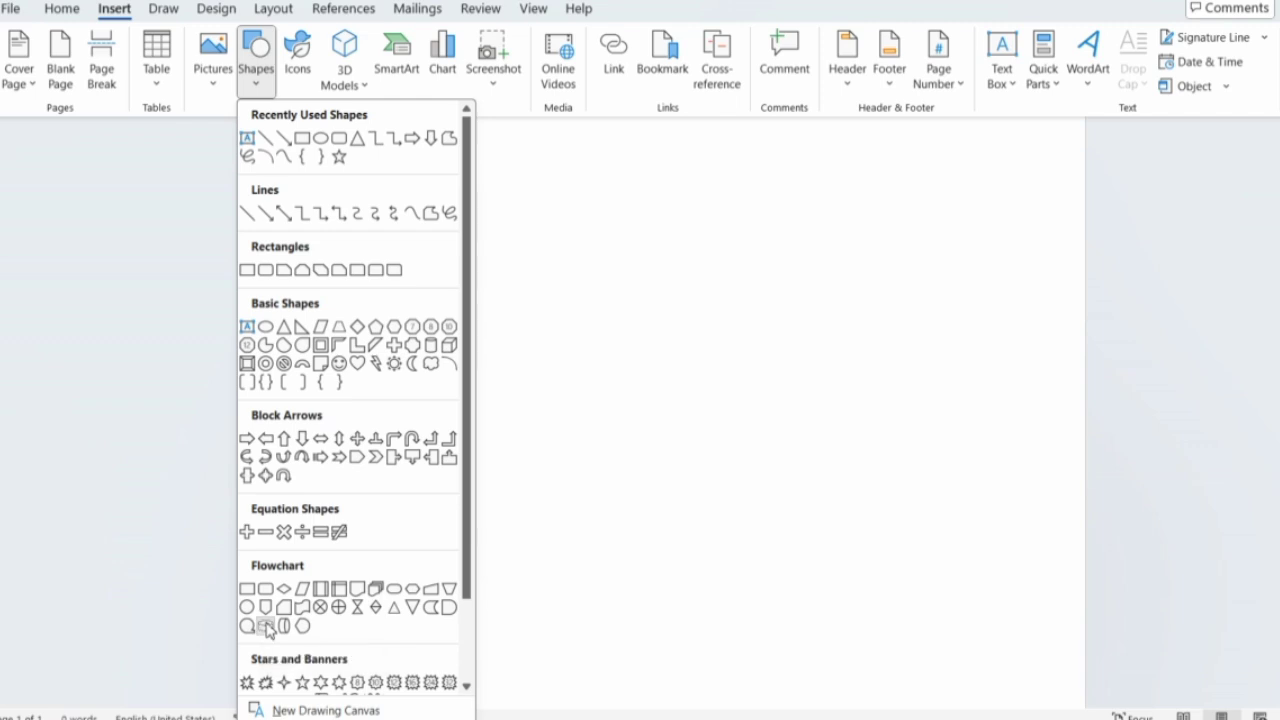
pyautogui.click(266, 627)
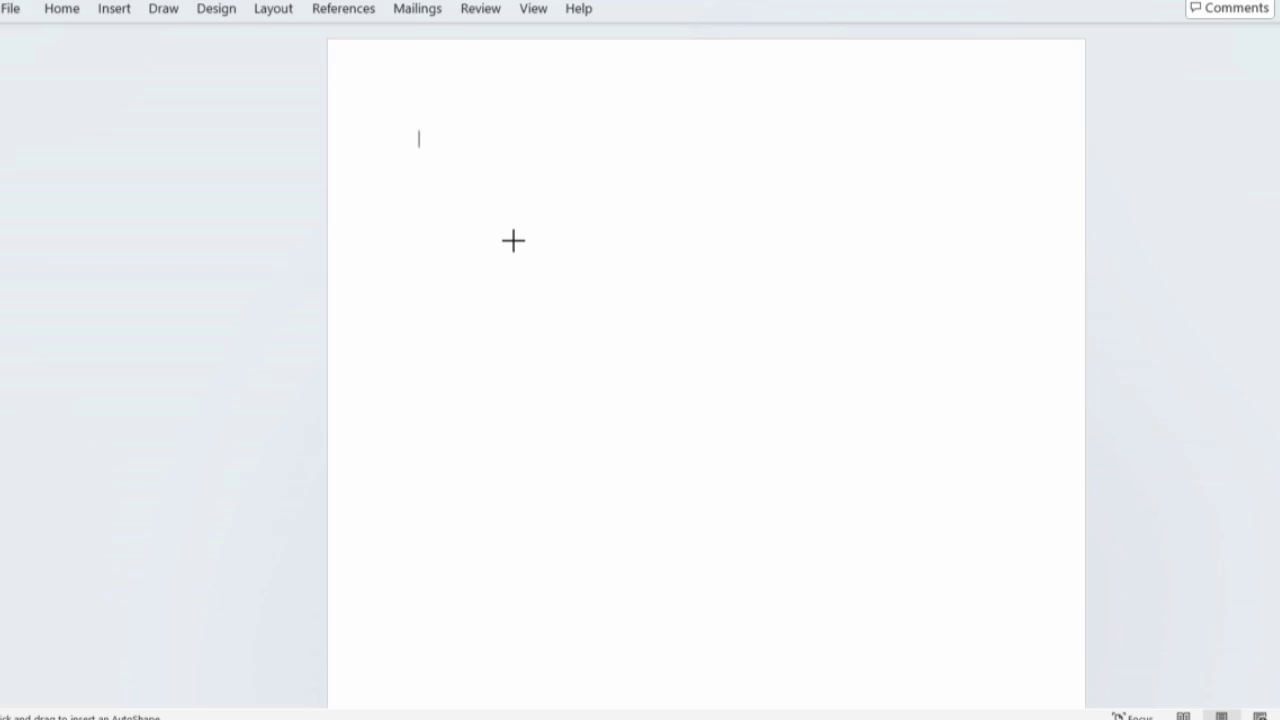
pyautogui.moveTo(489, 229); pyautogui.dragTo(627, 370)
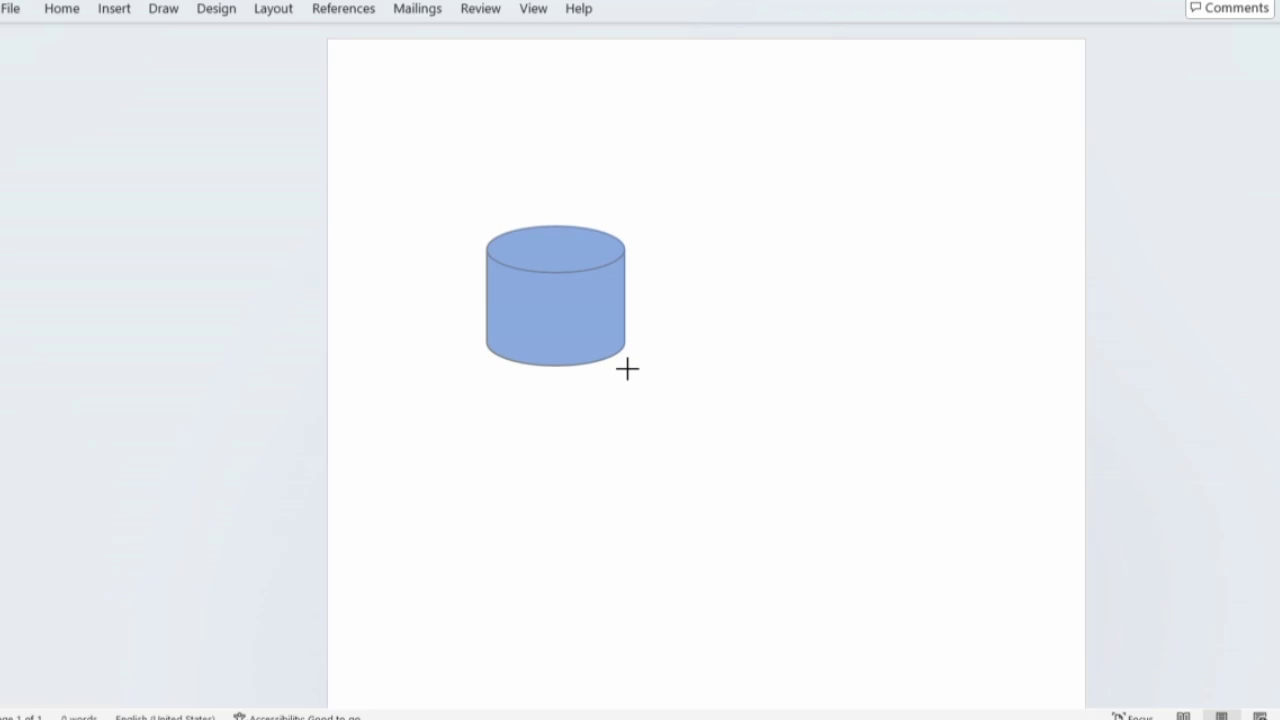
pyautogui.moveTo(627, 369)
pyautogui.mouseDown()
pyautogui.moveTo(691, 431)
pyautogui.moveTo(717, 483)
pyautogui.moveTo(720, 685)
pyautogui.moveTo(774, 634)
pyautogui.moveTo(917, 627)
pyautogui.moveTo(889, 537)
pyautogui.moveTo(791, 389)
pyautogui.moveTo(686, 497)
pyautogui.moveTo(703, 556)
pyautogui.moveTo(749, 545)
pyautogui.mouseUp()
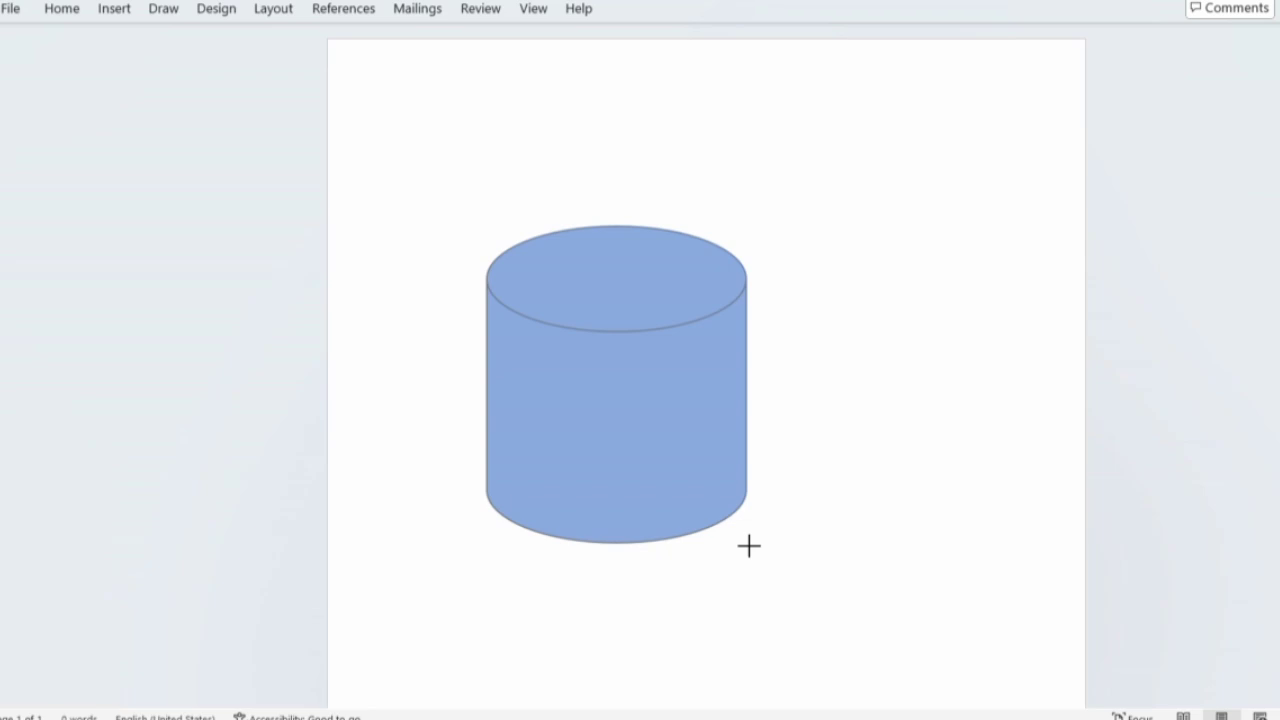
pyautogui.moveTo(749, 545); pyautogui.dragTo(749, 545)
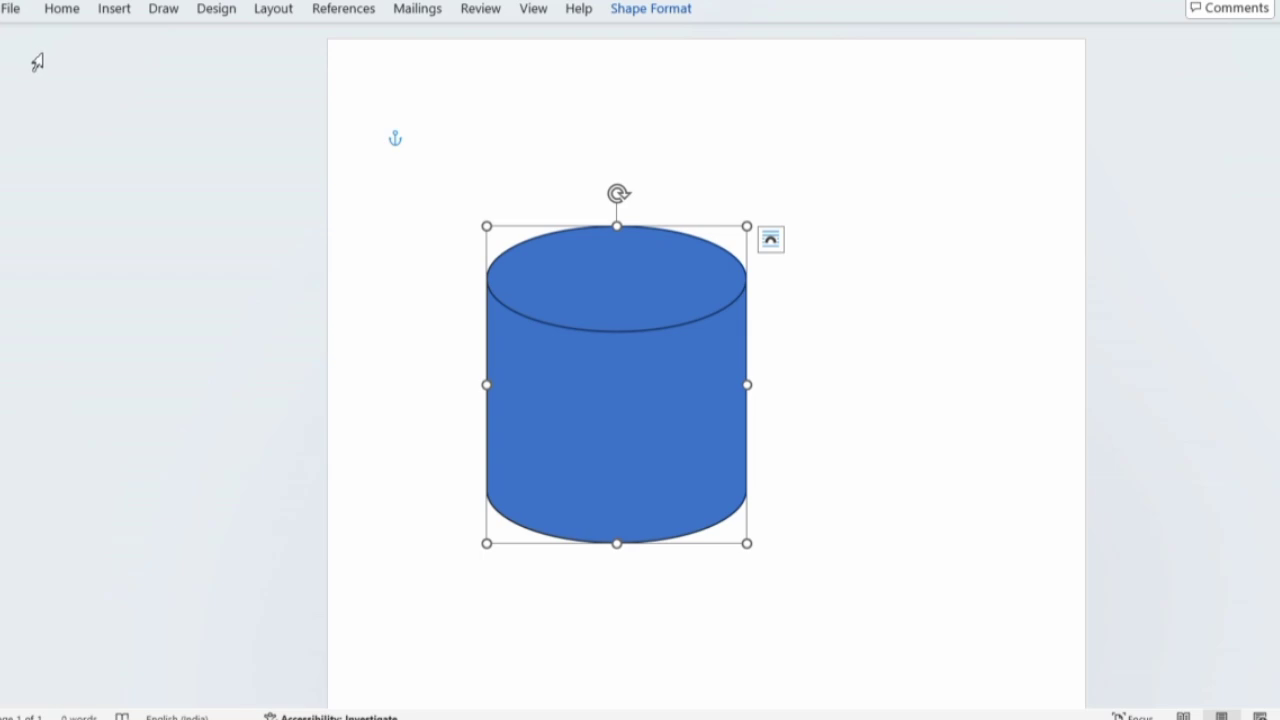
# Step: Draw a Block Arc shape on the page, to the right of the cylinder's upper part
pyautogui.click(113, 12)
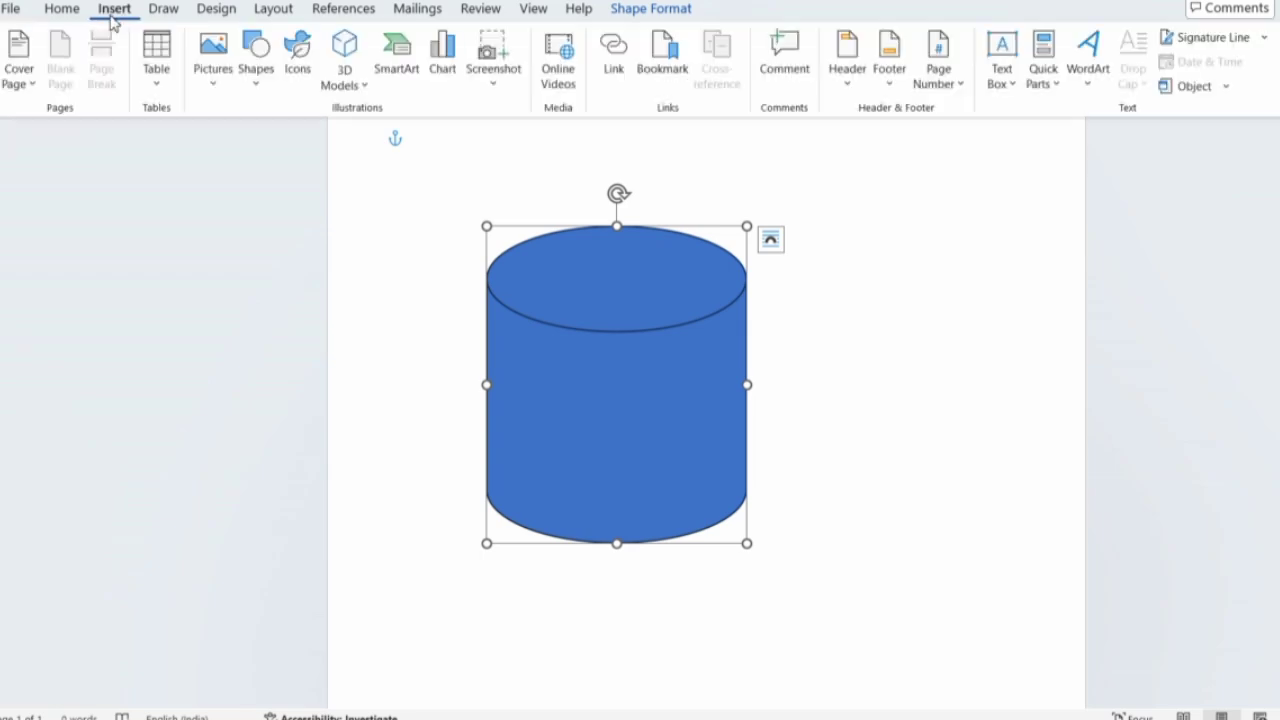
pyautogui.click(260, 78)
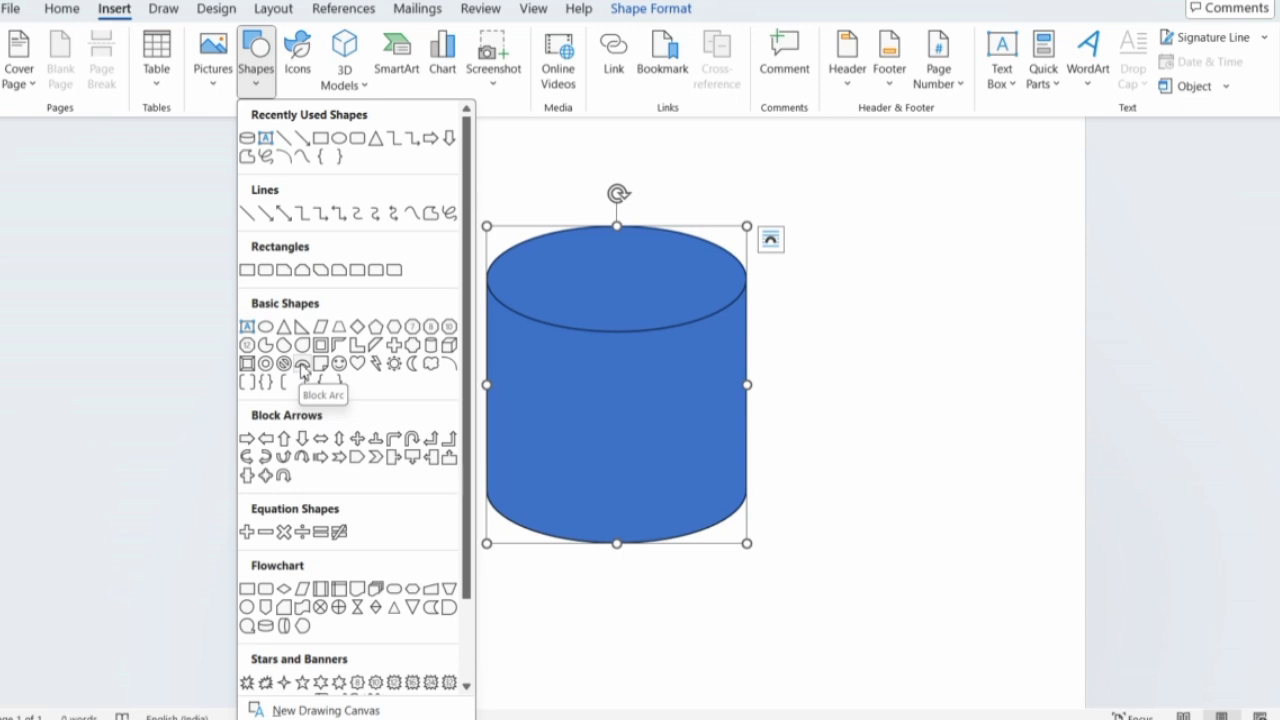
pyautogui.click(303, 368)
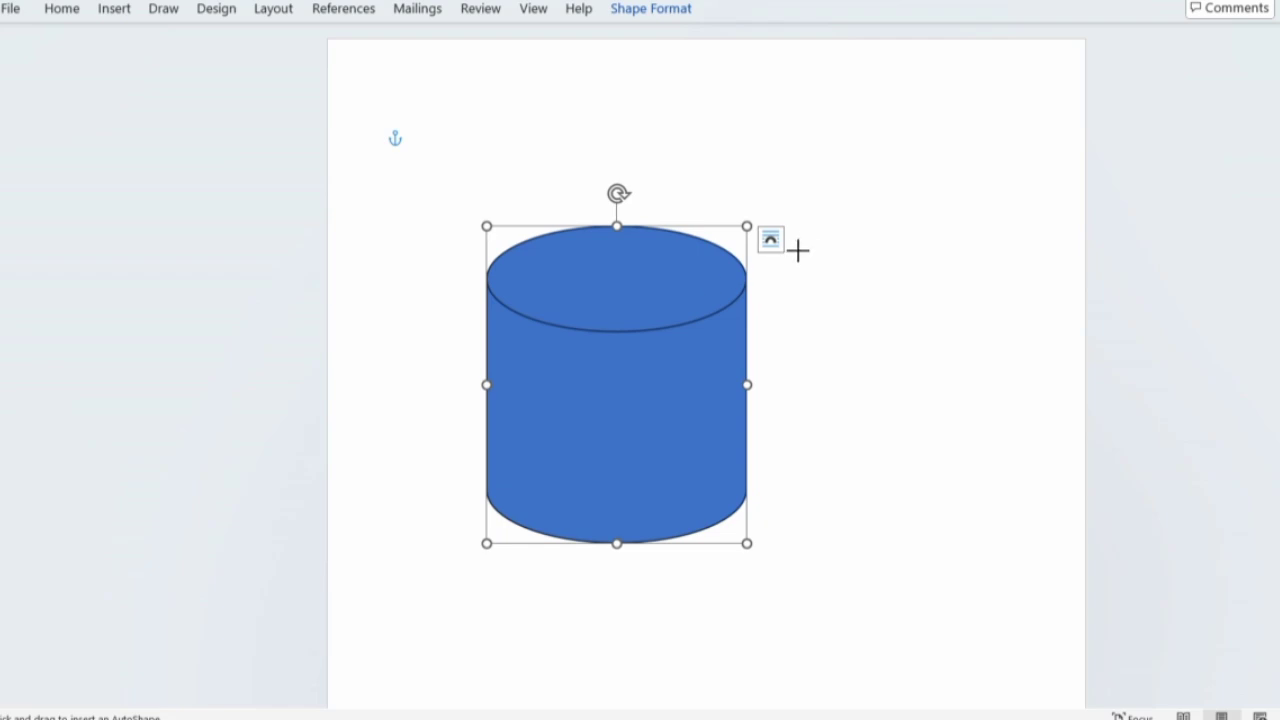
pyautogui.moveTo(810, 235); pyautogui.dragTo(966, 406)
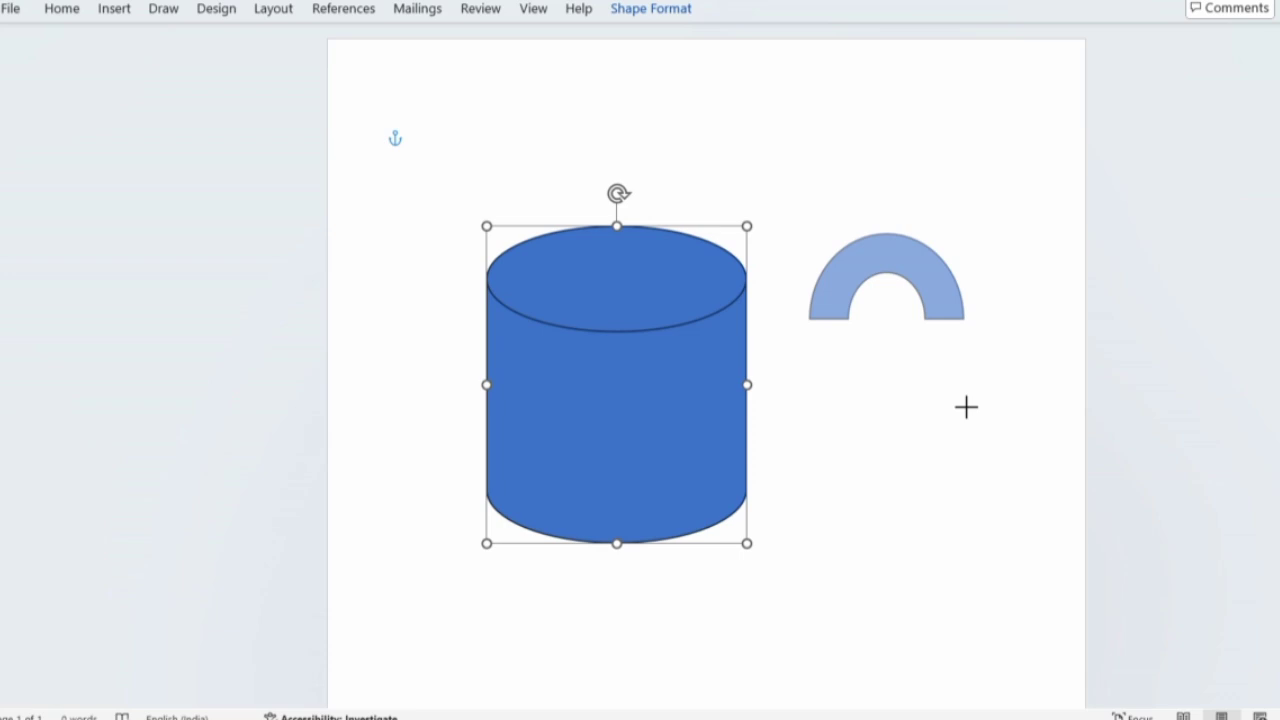
pyautogui.moveTo(966, 406); pyautogui.dragTo(963, 404)
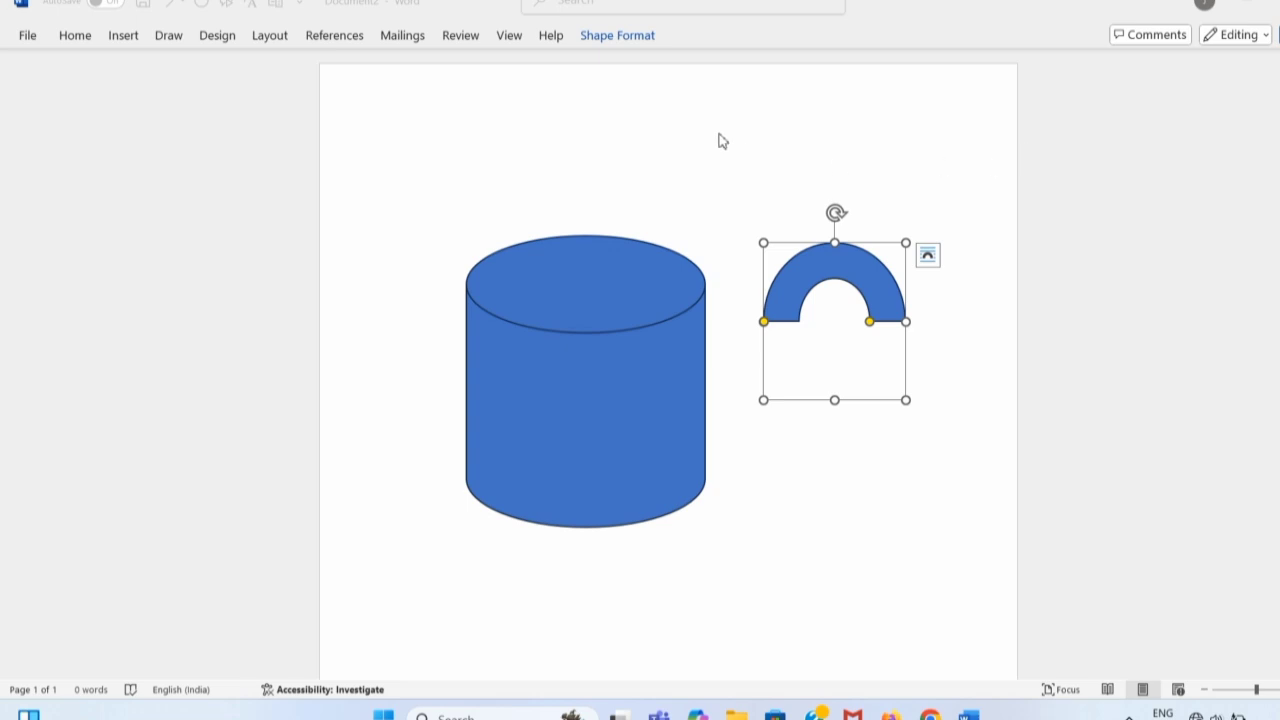
pyautogui.click(835, 215)
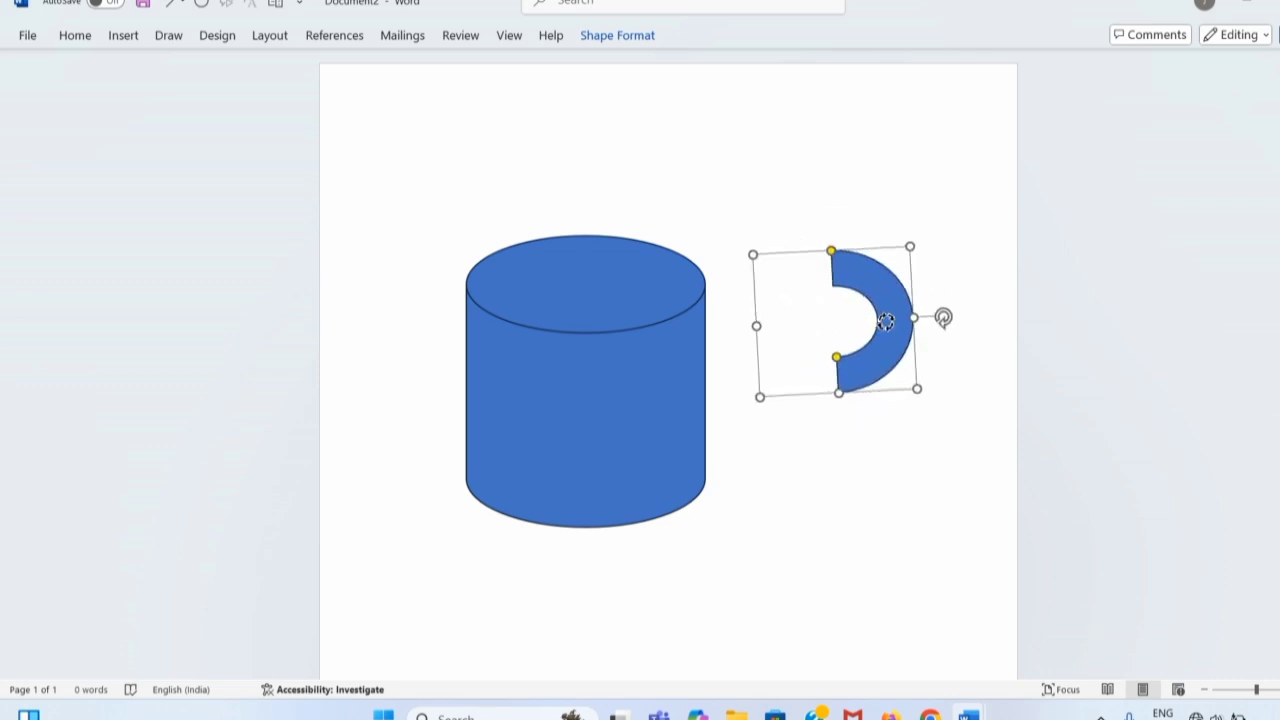
pyautogui.moveTo(943, 317); pyautogui.dragTo(914, 321)
pyautogui.click(880, 481)
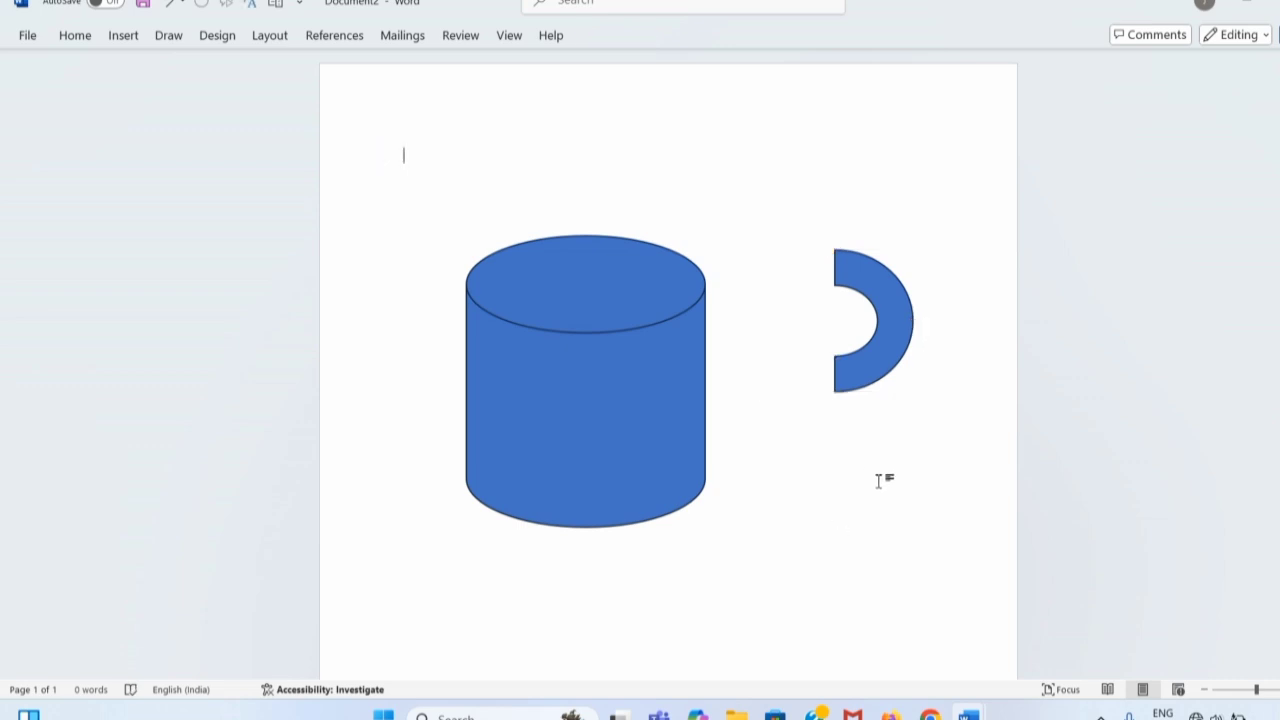
pyautogui.hotkey('ctrl', 'z')
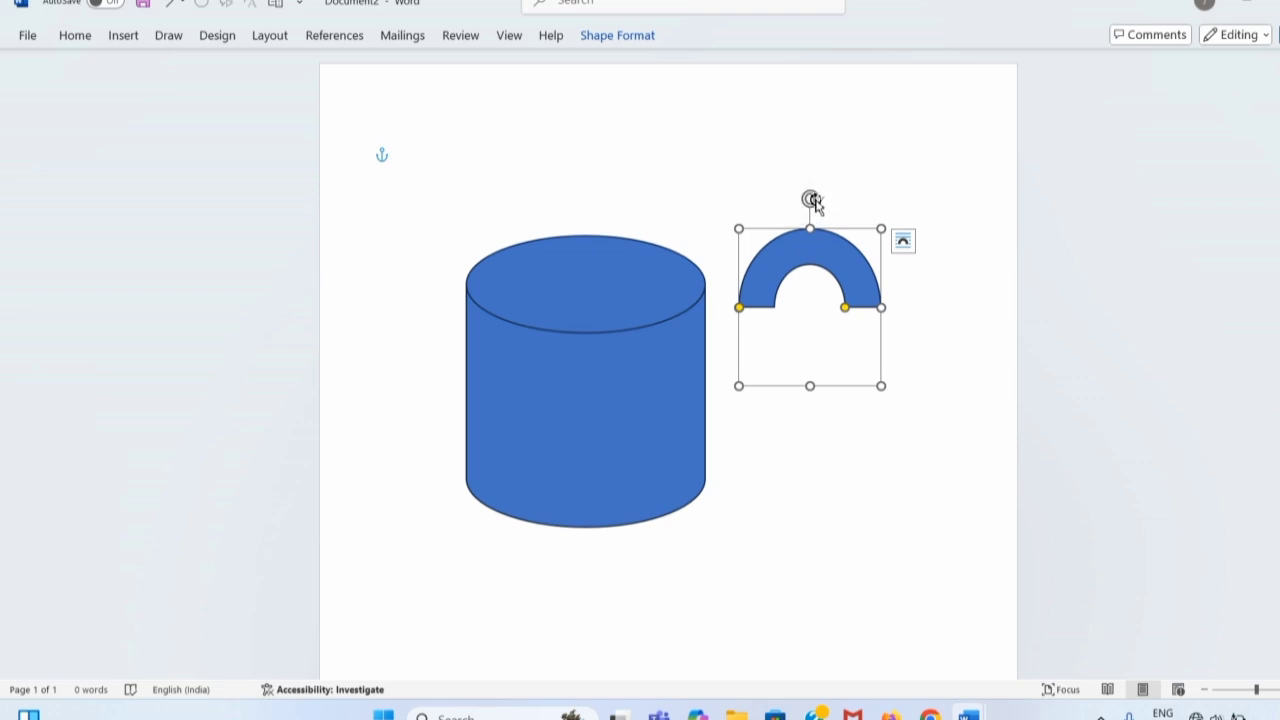
# Step: Rotate the block arc 90° clockwise and place its open ends against the cylinder's right side as the mug's handle
pyautogui.moveTo(812, 200); pyautogui.dragTo(886, 307)
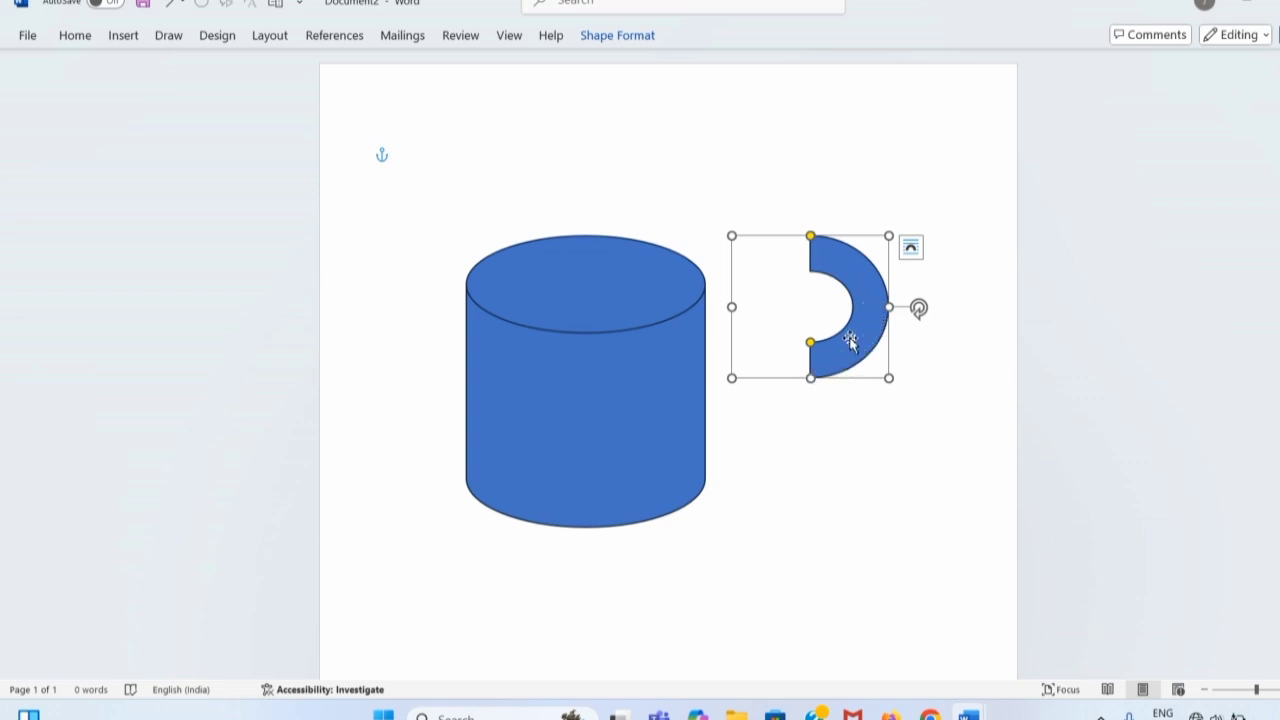
pyautogui.moveTo(850, 340); pyautogui.dragTo(746, 421)
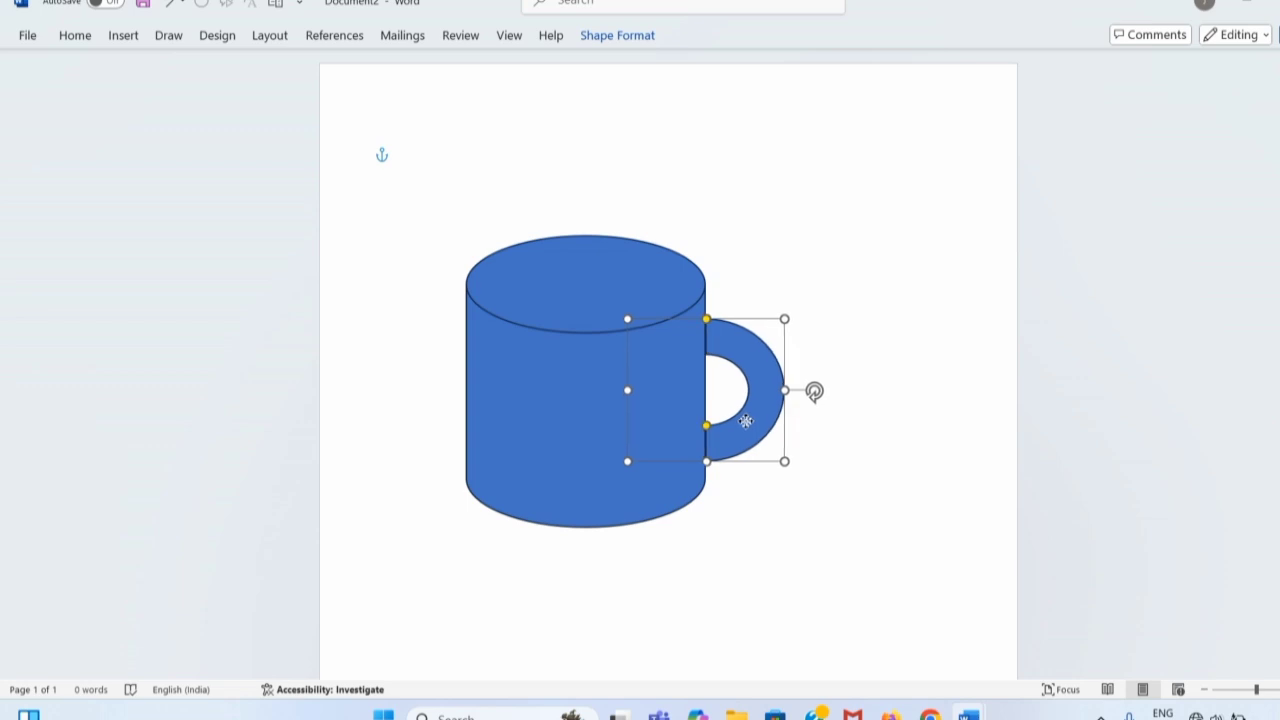
pyautogui.moveTo(746, 421); pyautogui.dragTo(846, 291)
pyautogui.click(894, 417)
pyautogui.click(735, 247)
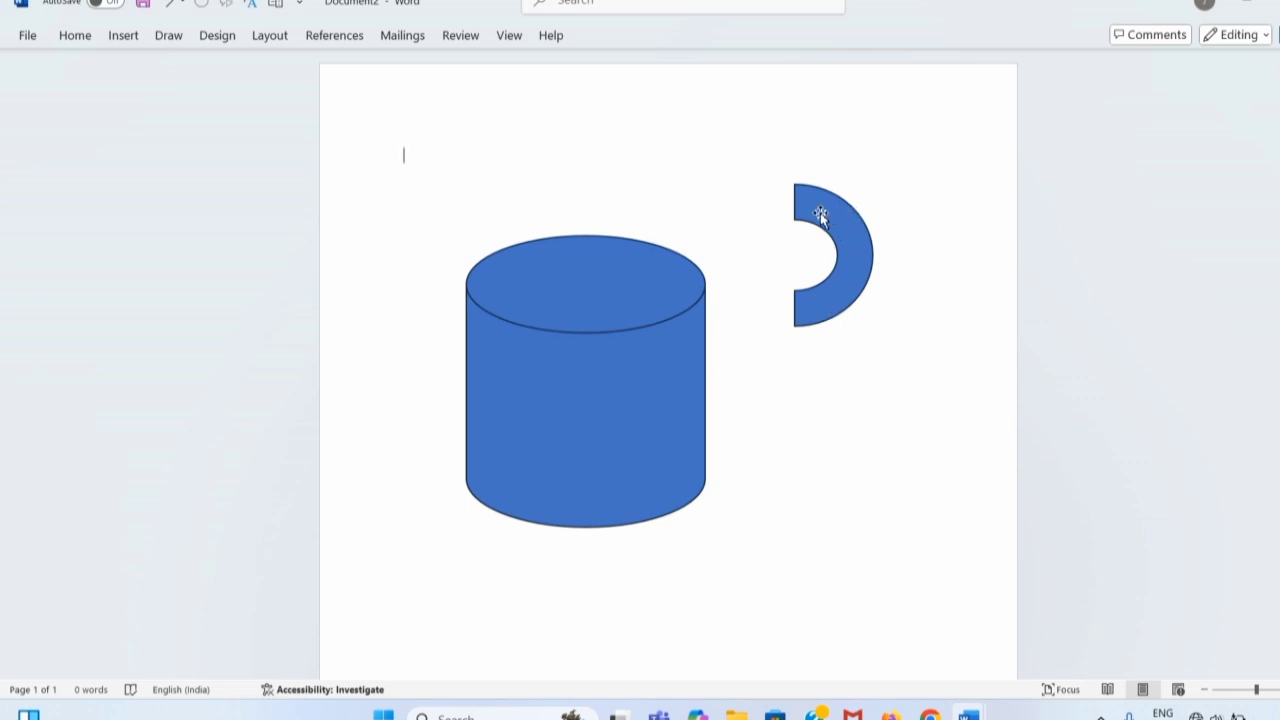
pyautogui.moveTo(820, 217); pyautogui.dragTo(730, 355)
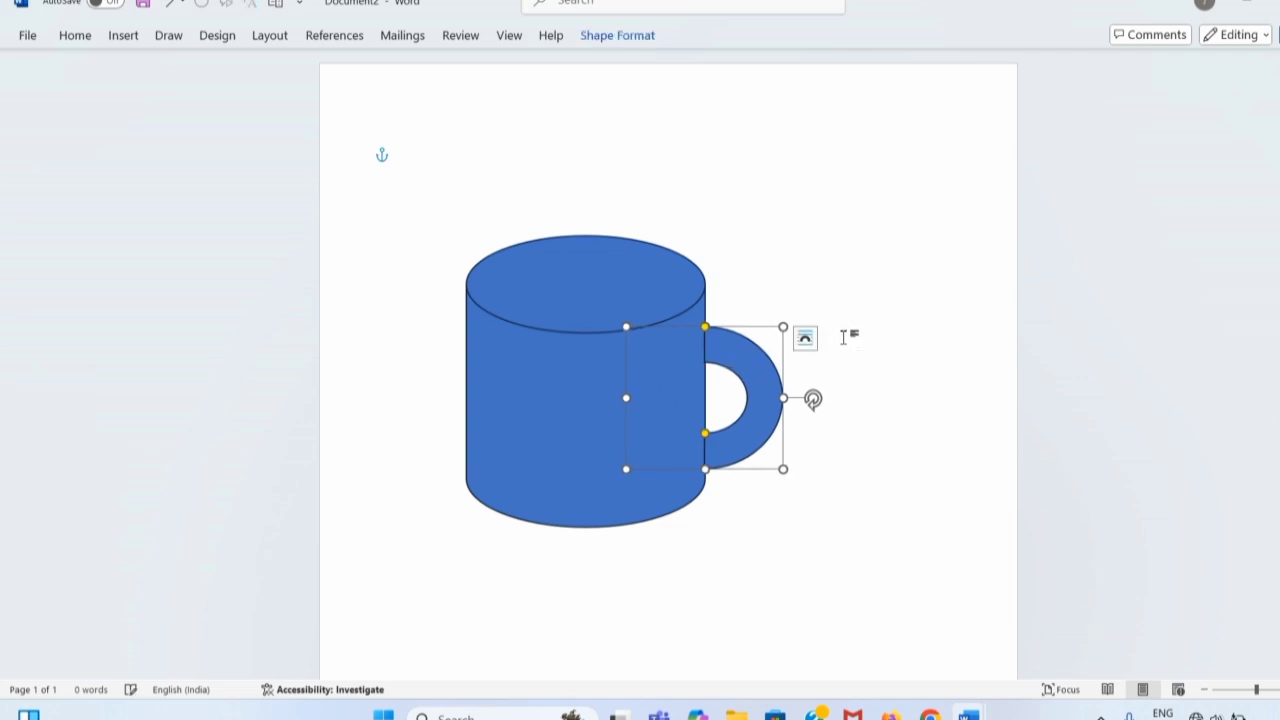
pyautogui.click(849, 312)
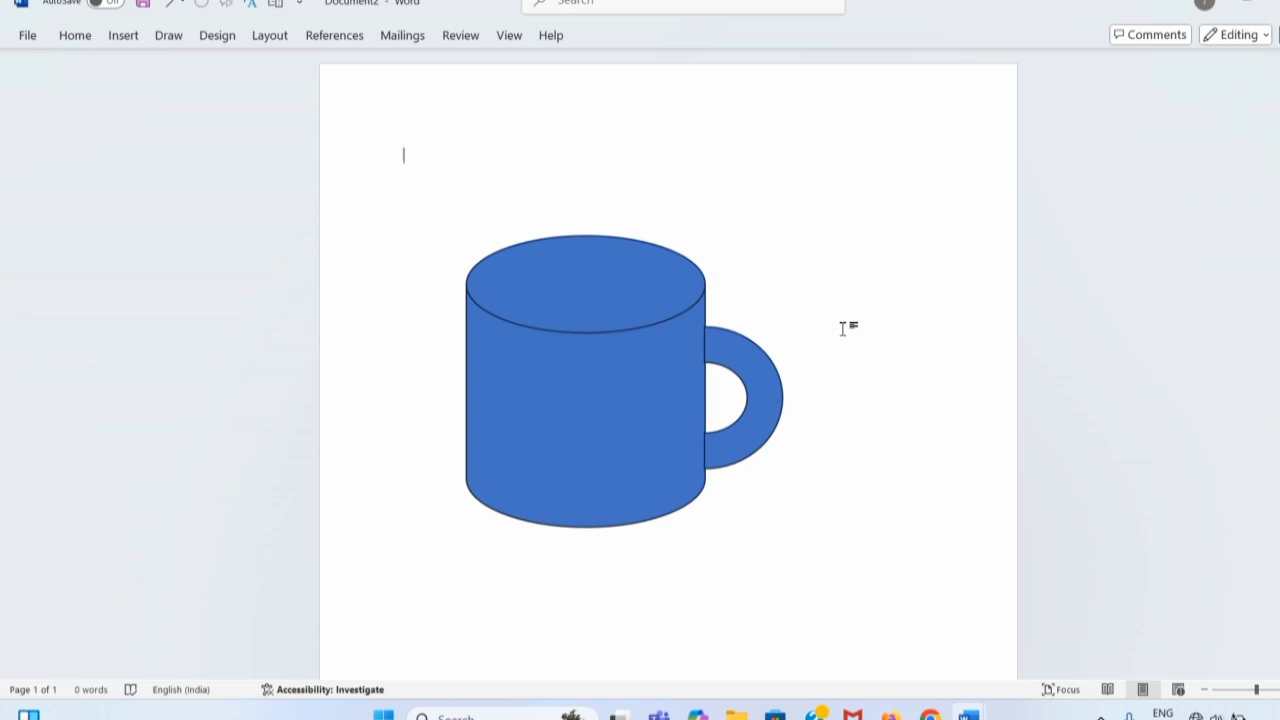
# Step: Look at the finished rose mugs in the cup document, and return to the new mug drawing
pyautogui.moveTo(954, 705)
pyautogui.click(866, 628)
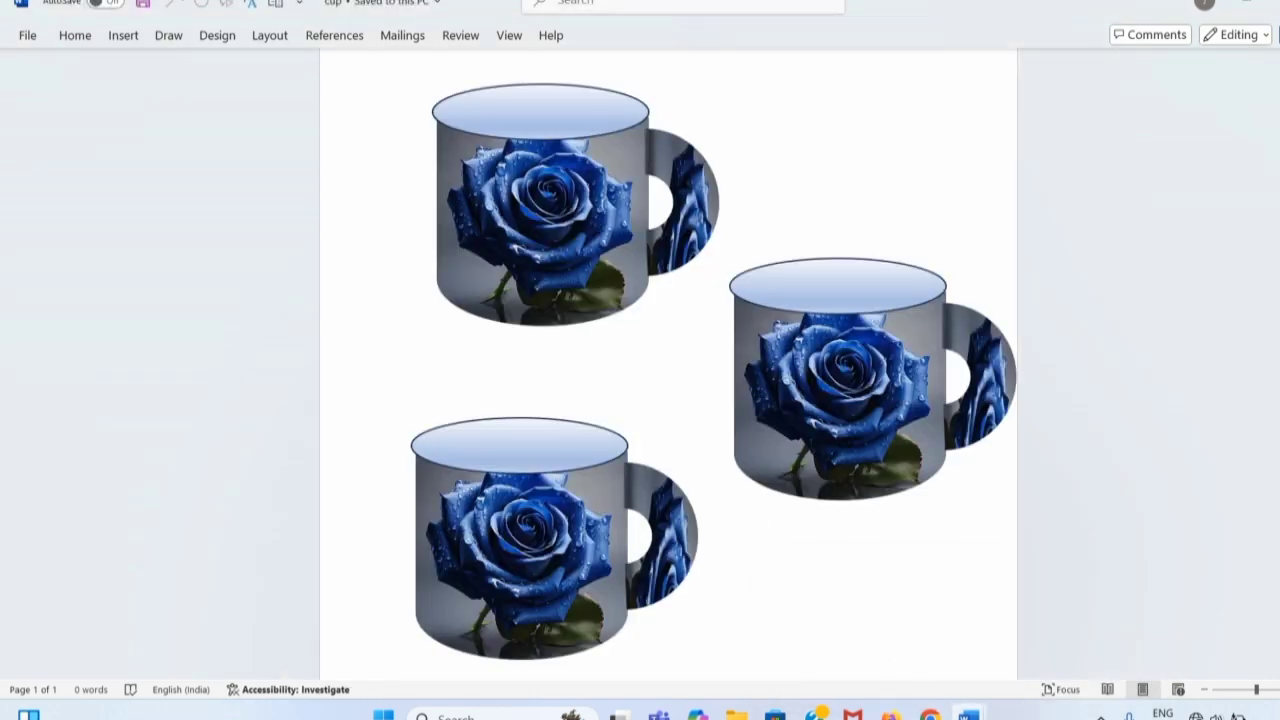
pyautogui.moveTo(966, 714)
pyautogui.click(1036, 624)
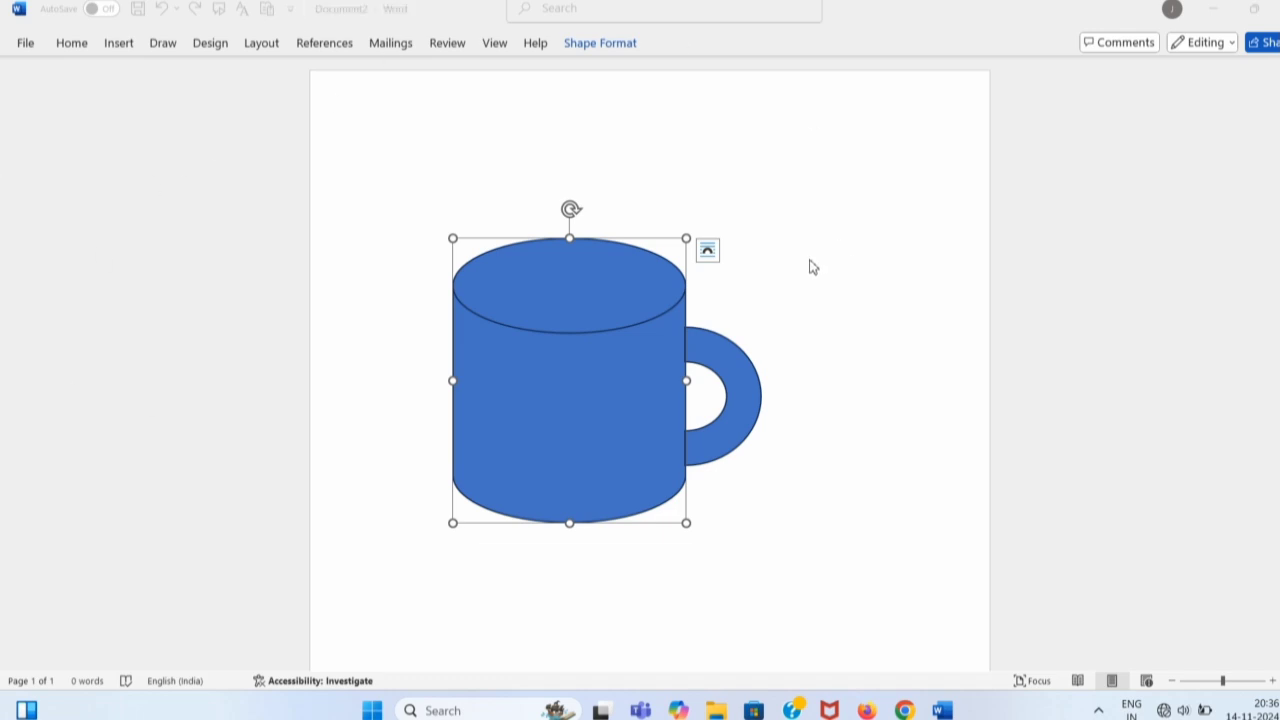
# Step: Fill the cylinder with the blue rose picture named images from the Desktop folder
pyautogui.click(613, 446)
pyautogui.click(677, 528)
pyautogui.click(586, 480)
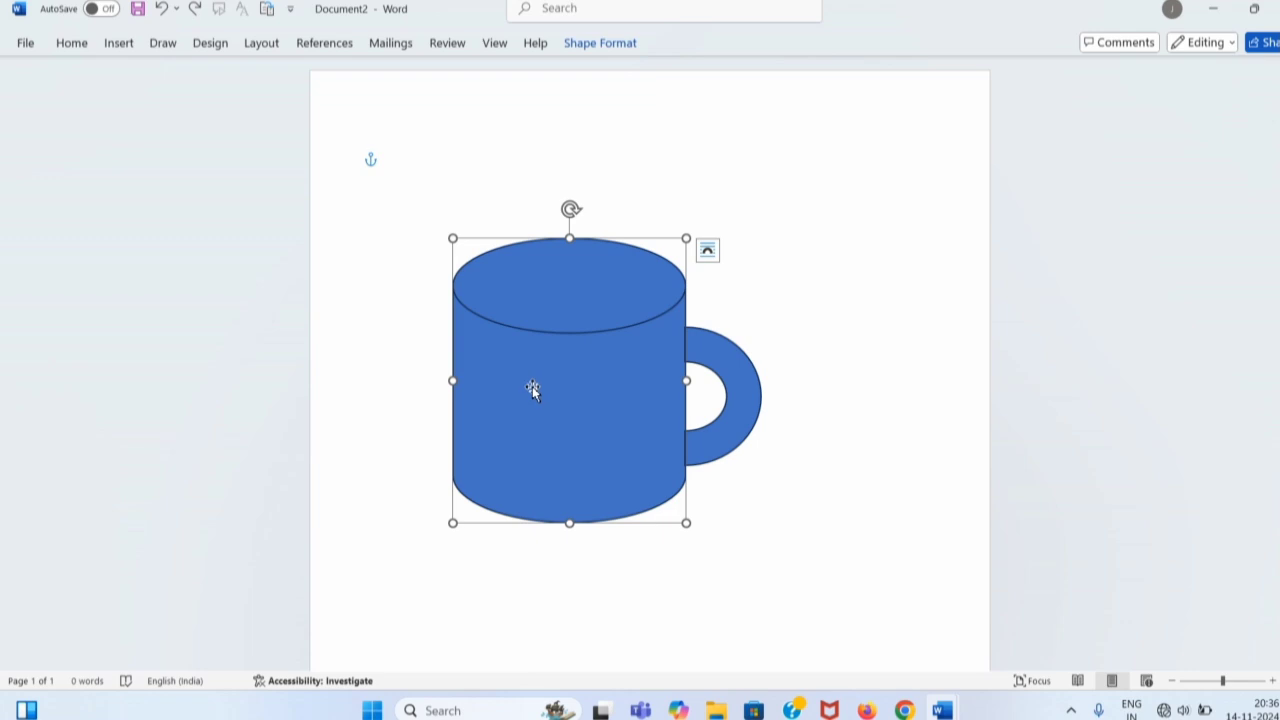
pyautogui.click(588, 45)
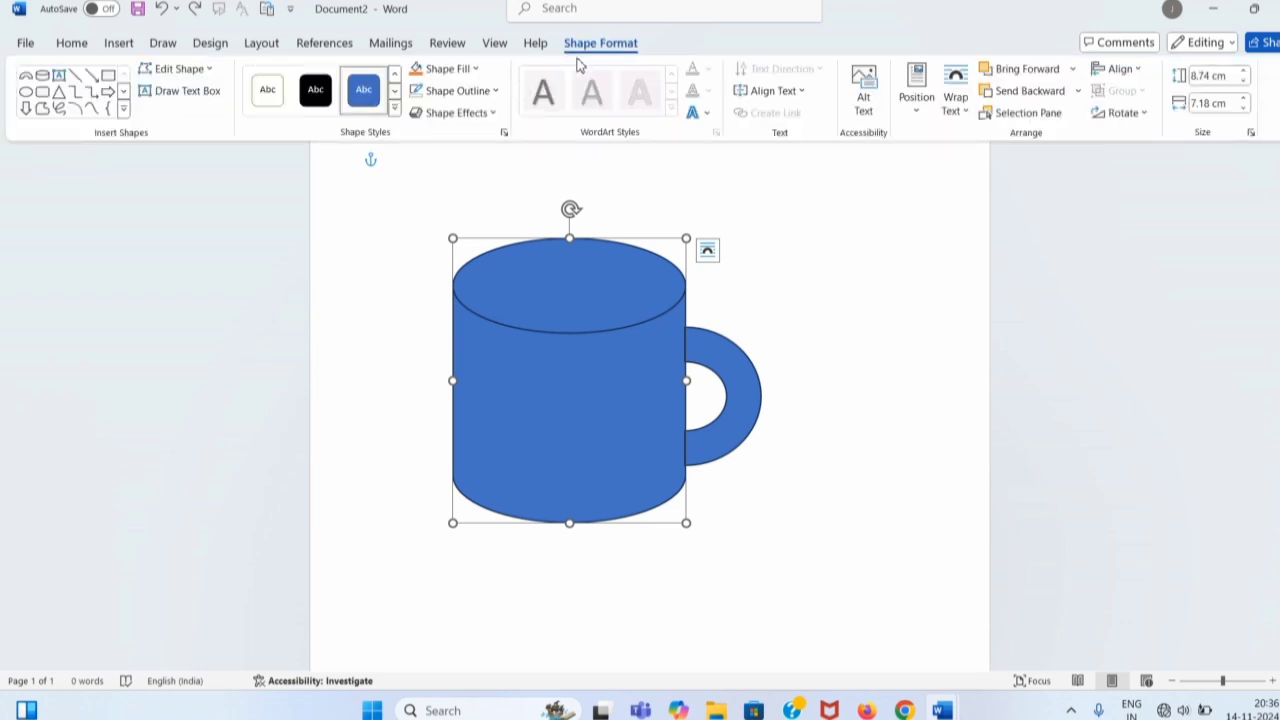
pyautogui.click(446, 70)
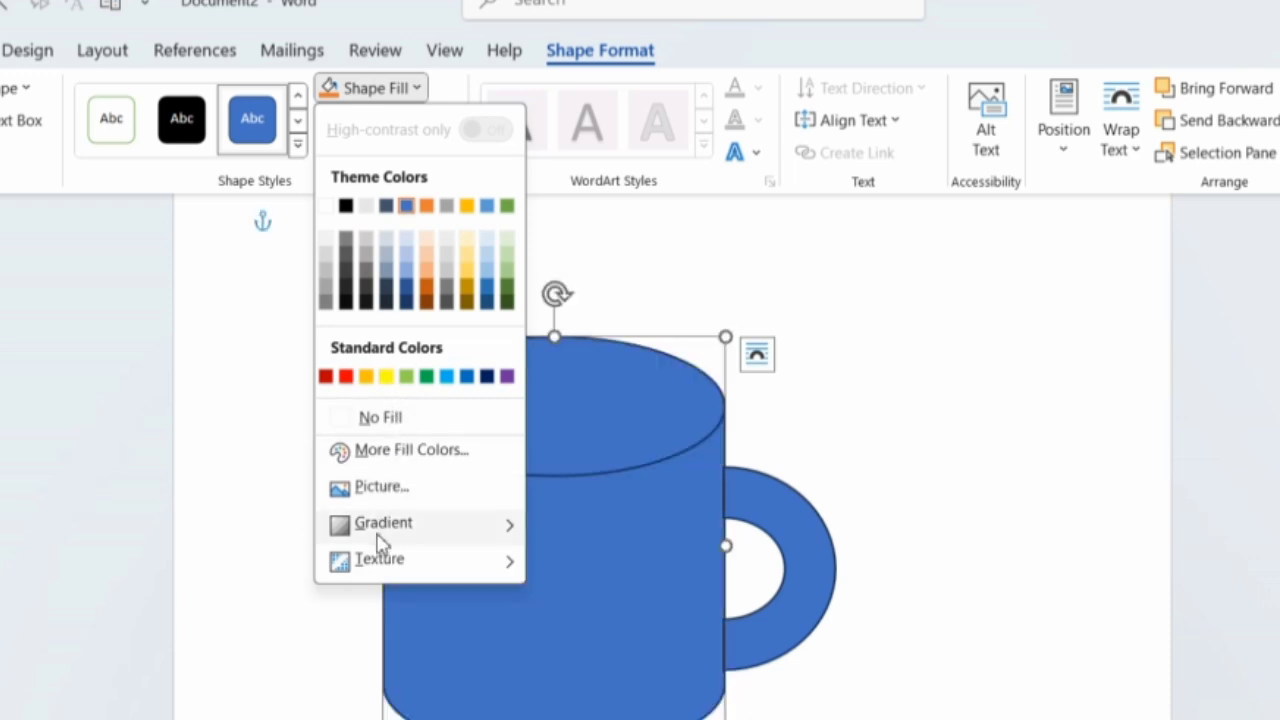
pyautogui.moveTo(380, 570)
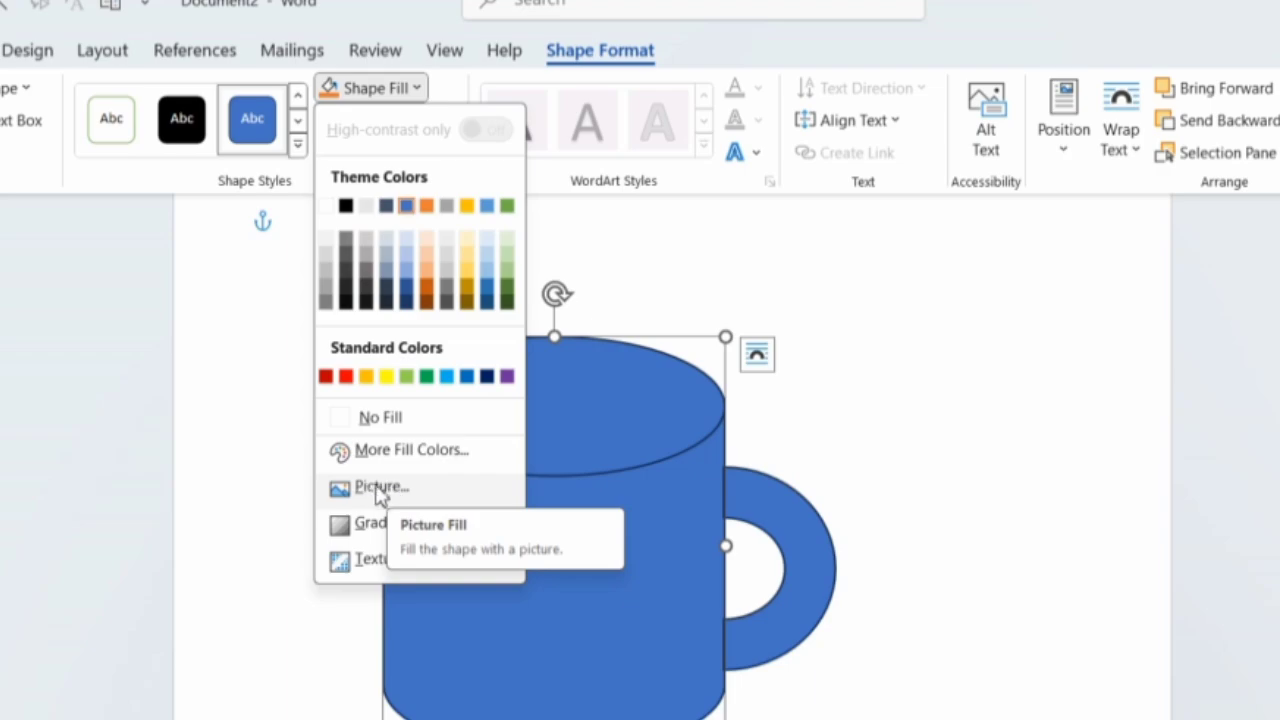
pyautogui.click(388, 490)
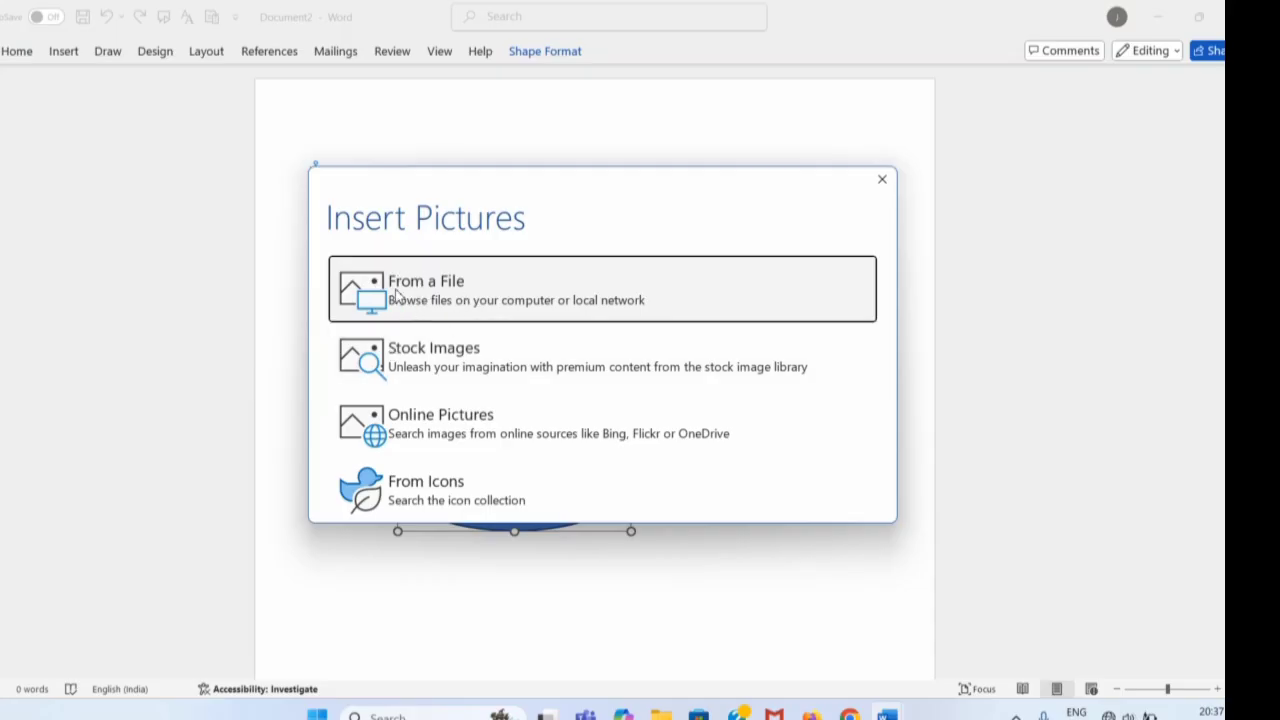
pyautogui.click(476, 303)
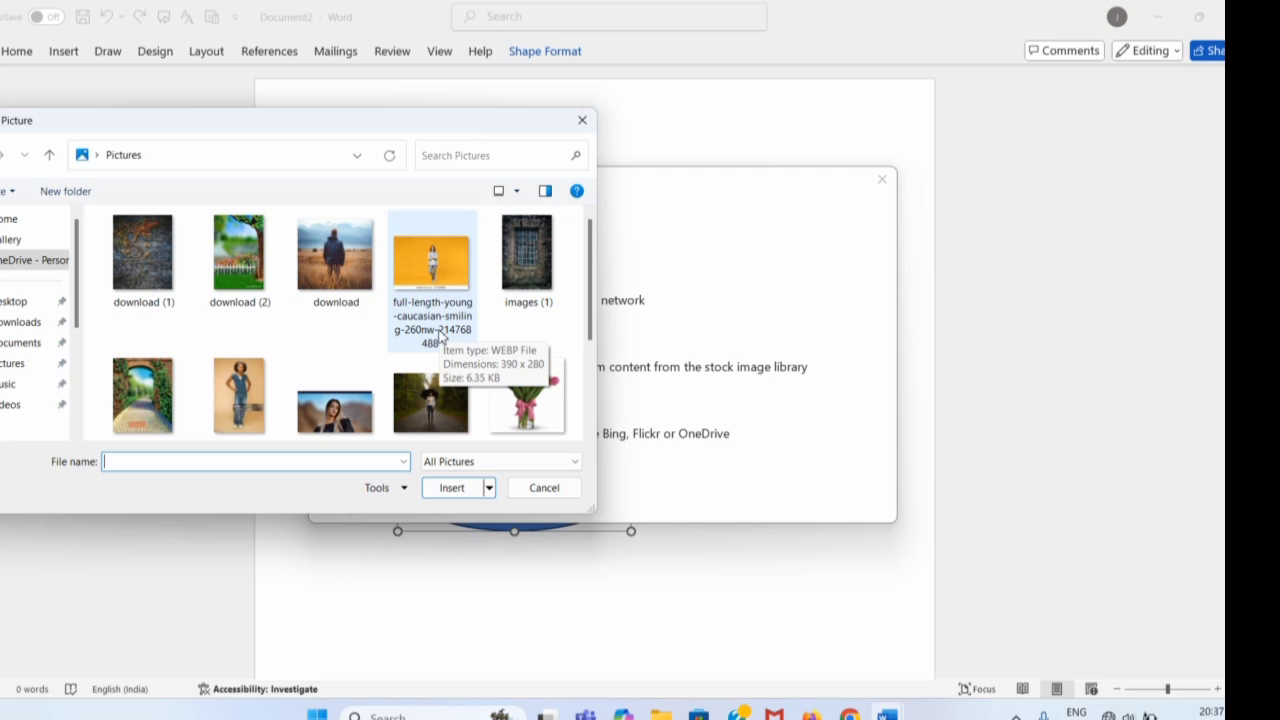
pyautogui.click(10, 304)
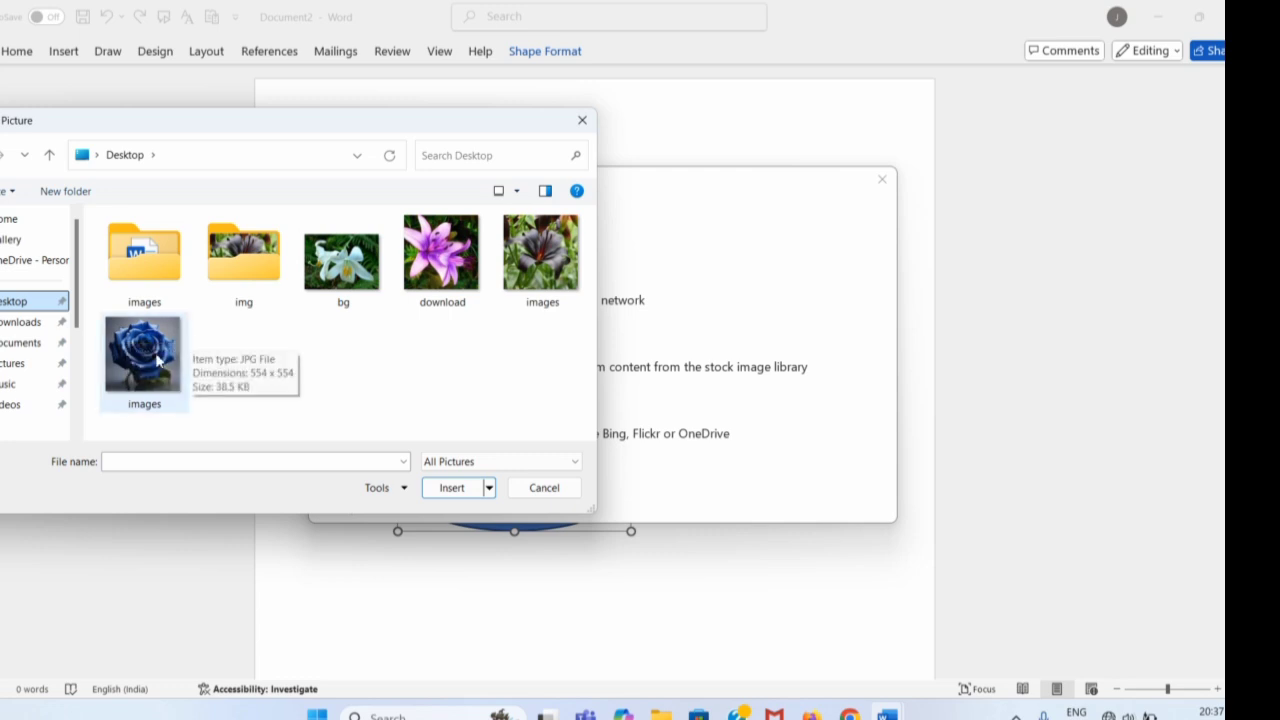
pyautogui.click(150, 358)
pyautogui.click(452, 490)
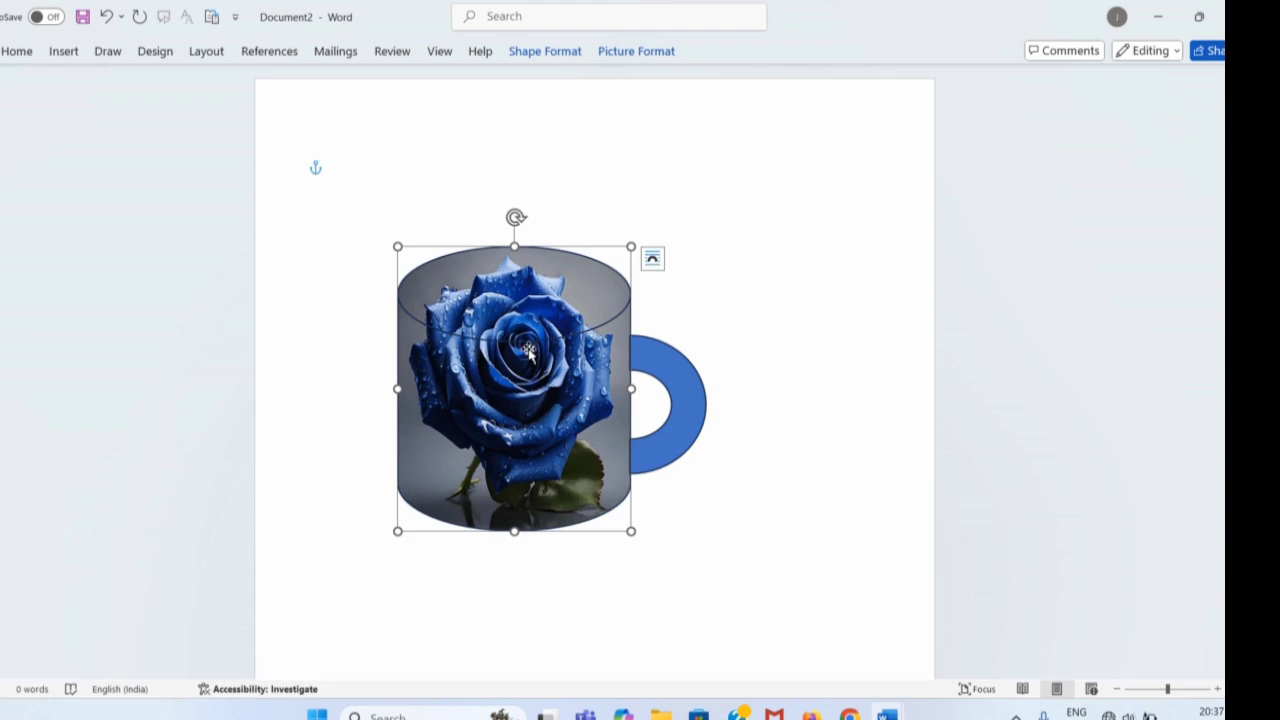
# Step: Lower the upper edge of the cylinder's rose picture by setting the picture fill's top offset to 20%
pyautogui.click(574, 56)
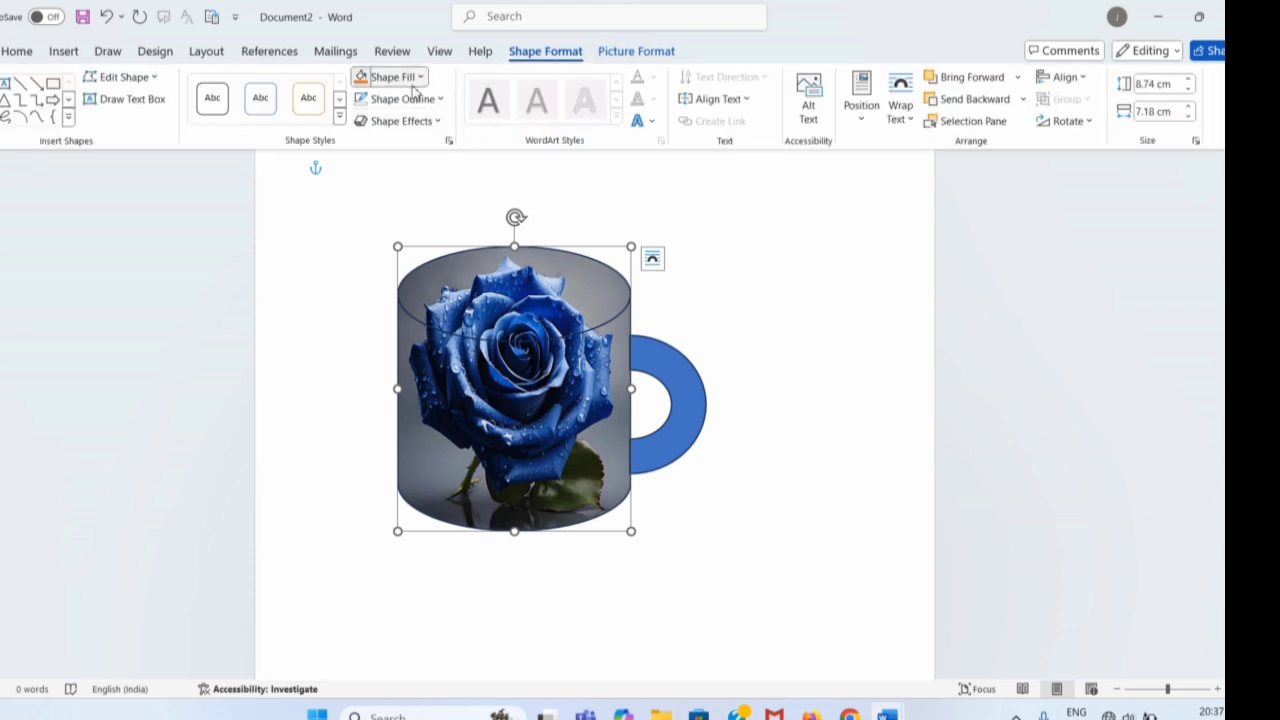
pyautogui.click(411, 78)
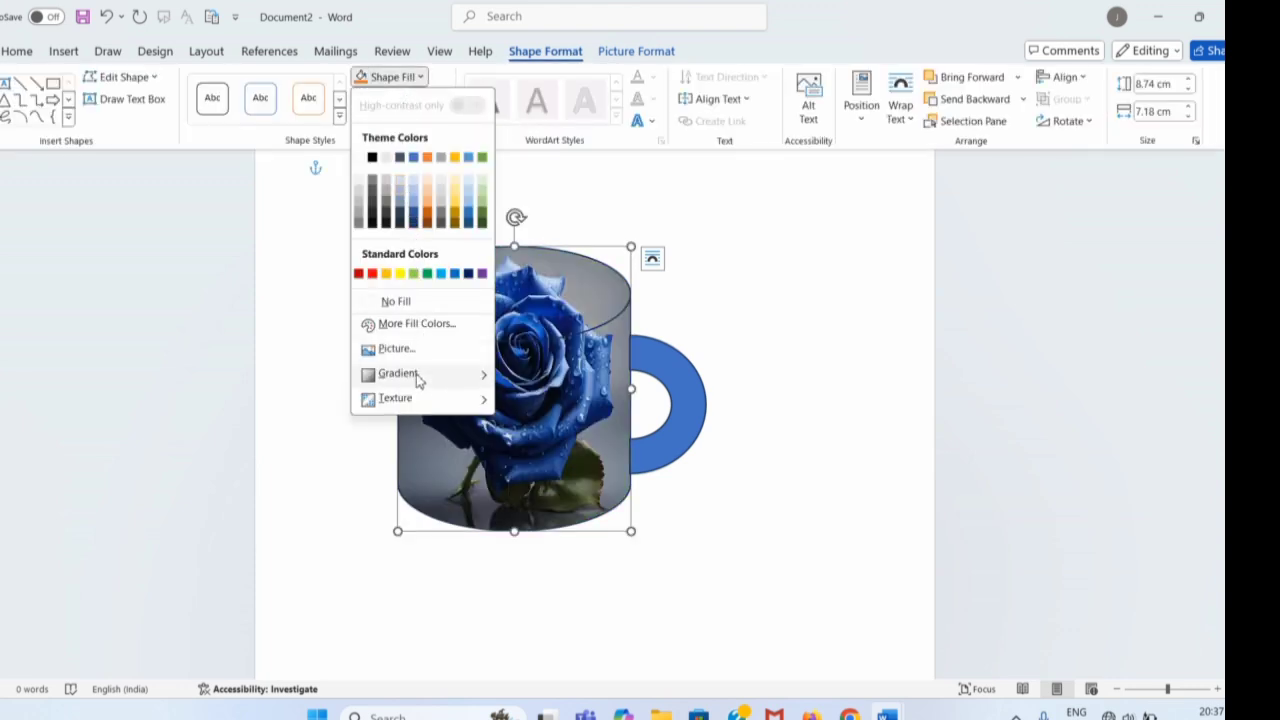
pyautogui.moveTo(419, 378)
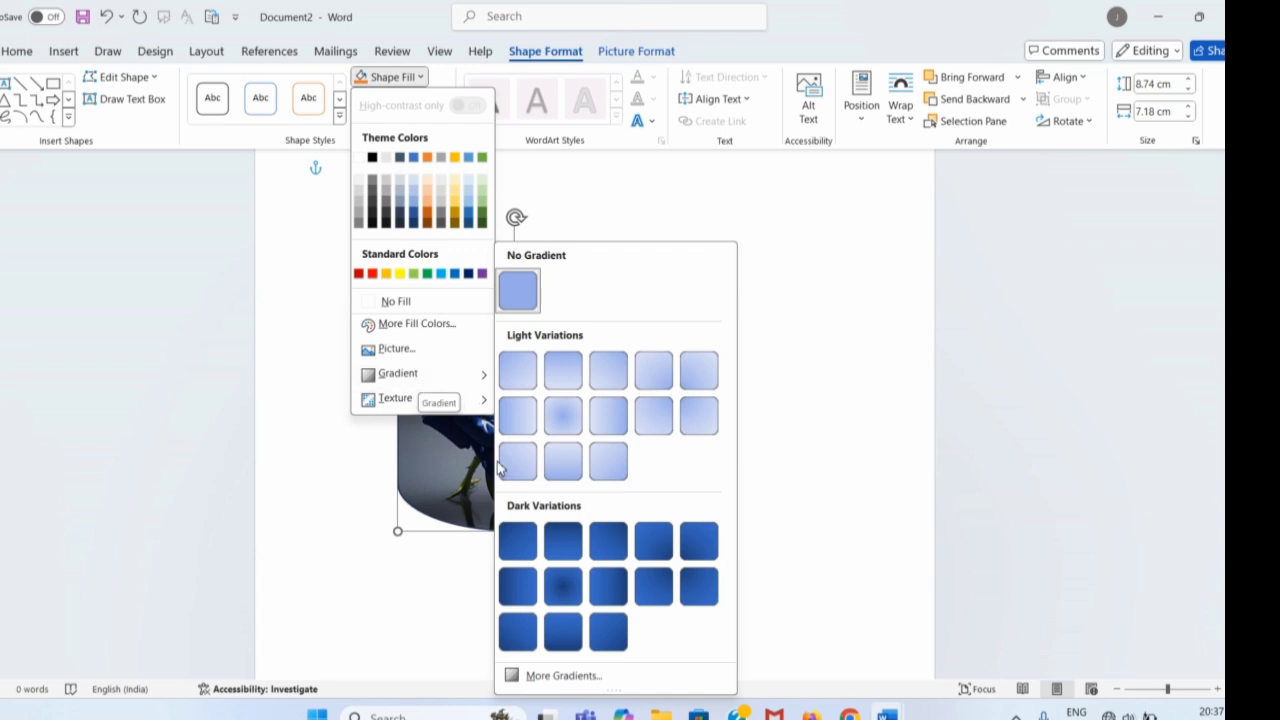
pyautogui.click(560, 676)
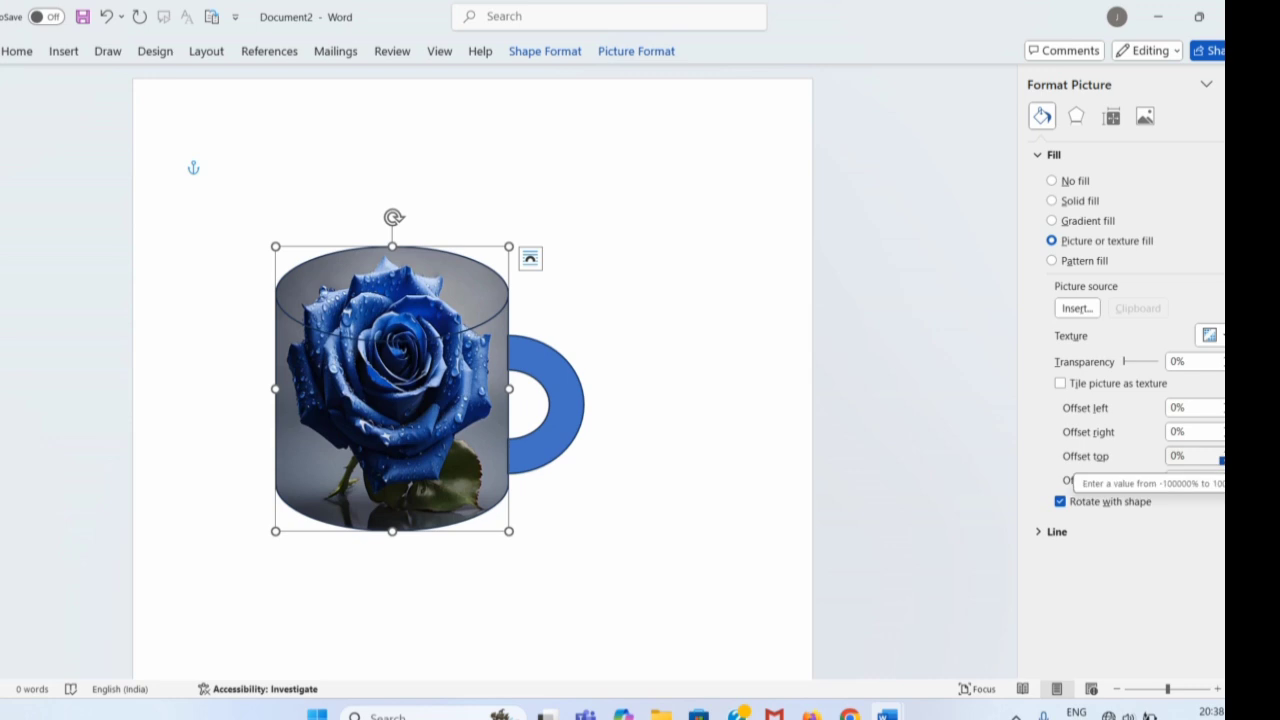
pyautogui.moveTo(1221, 452); pyautogui.dragTo(1221, 461)
pyautogui.click(1221, 451)
pyautogui.click(1221, 451)
pyautogui.click(1221, 451)
pyautogui.click(1221, 451)
pyautogui.click(1221, 451)
pyautogui.click(1221, 451)
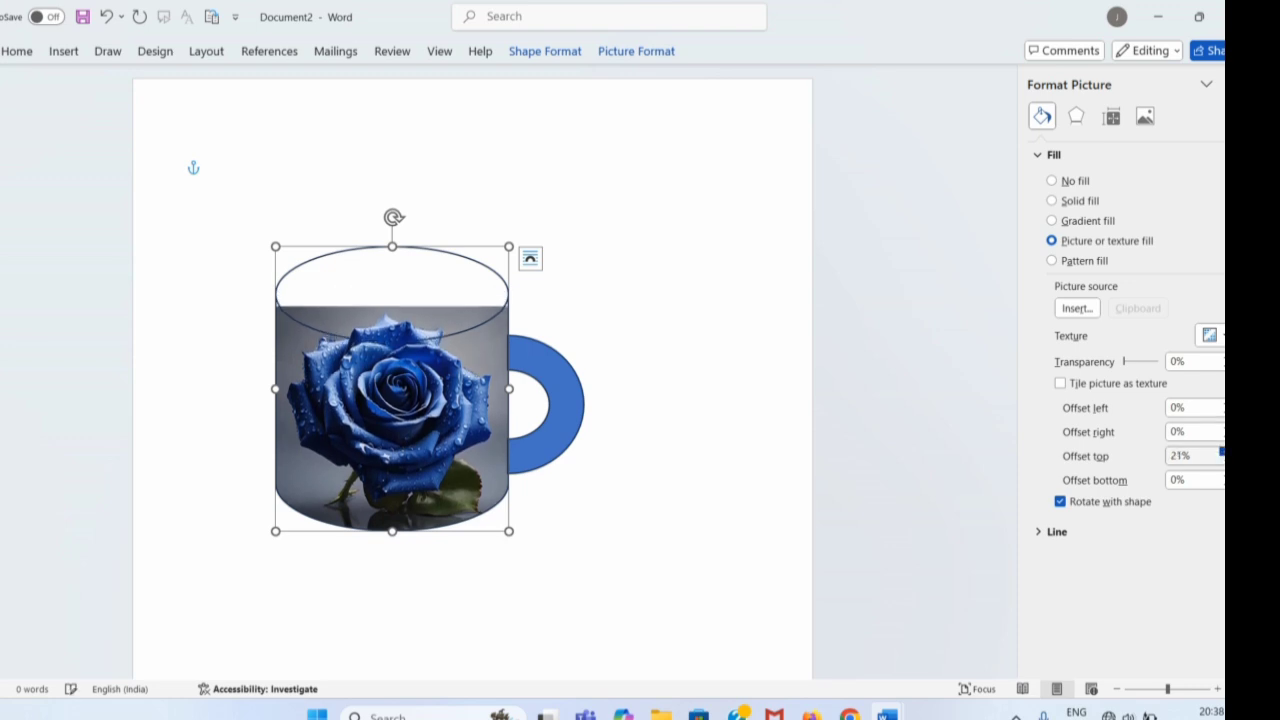
pyautogui.click(1221, 460)
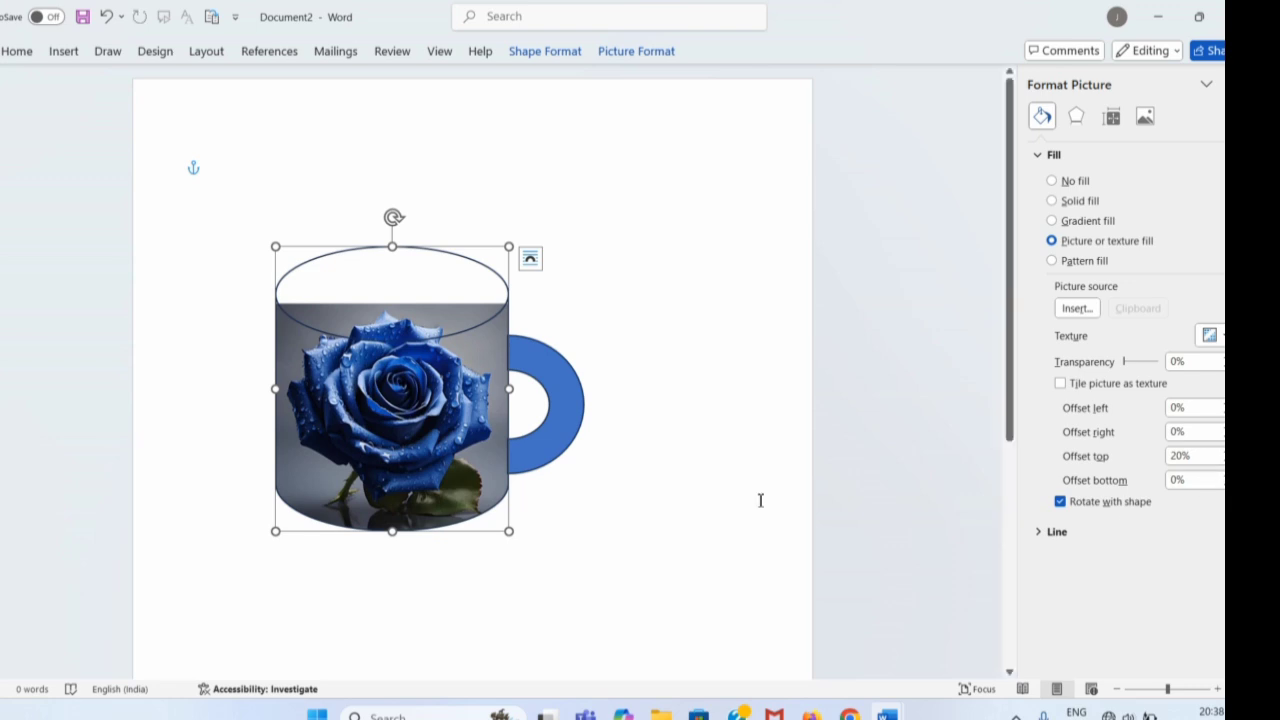
pyautogui.click(780, 452)
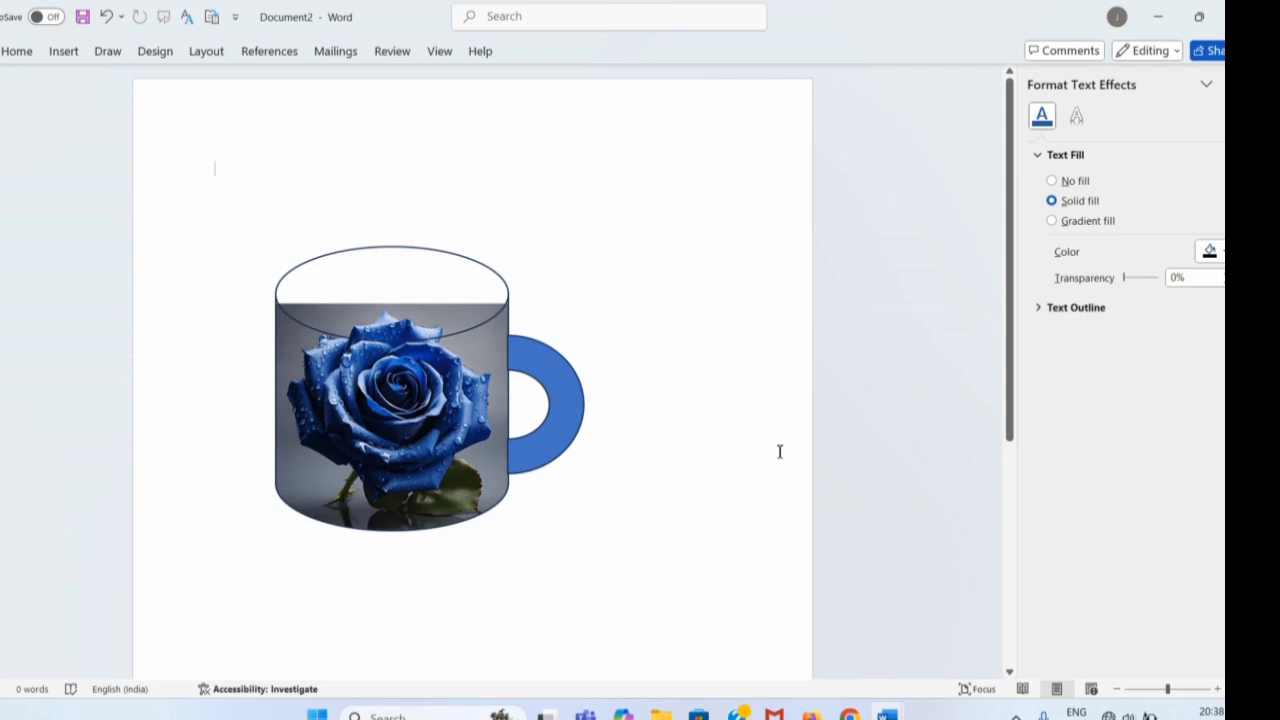
# Step: Fill the block arc handle with the blue rose picture named images from the Desktop folder
pyautogui.click(497, 411)
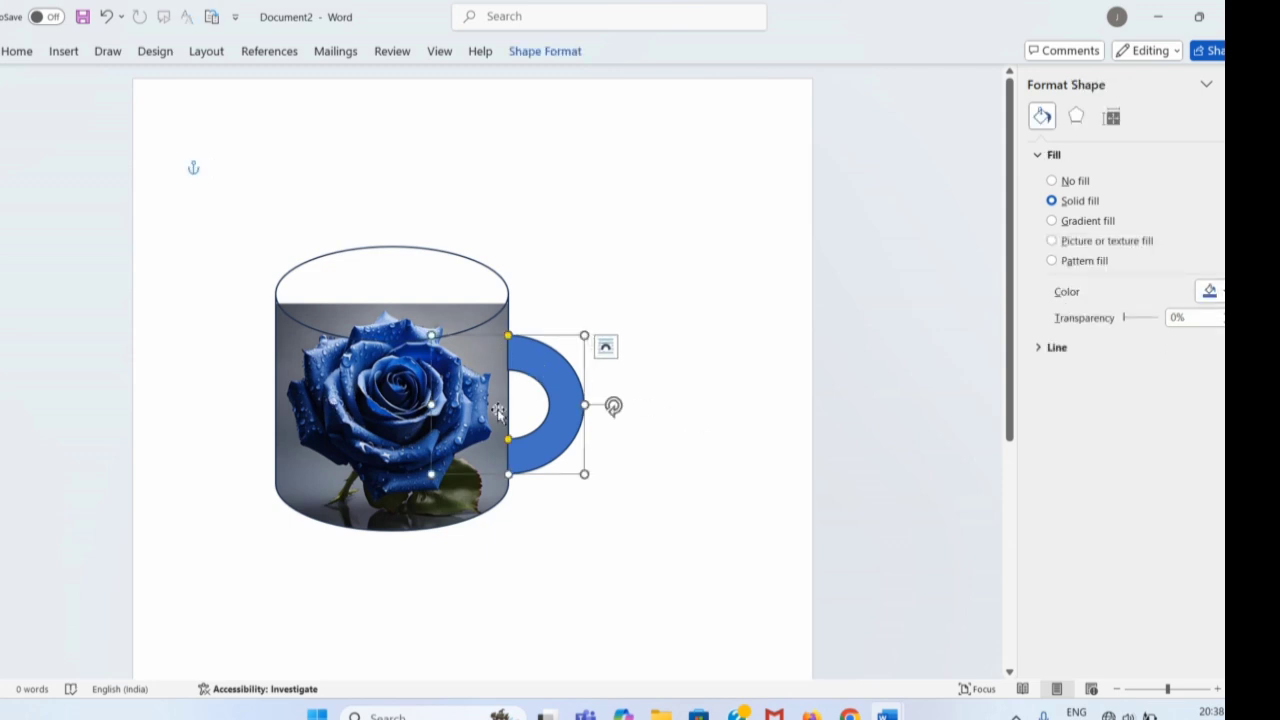
pyautogui.click(572, 491)
pyautogui.click(548, 436)
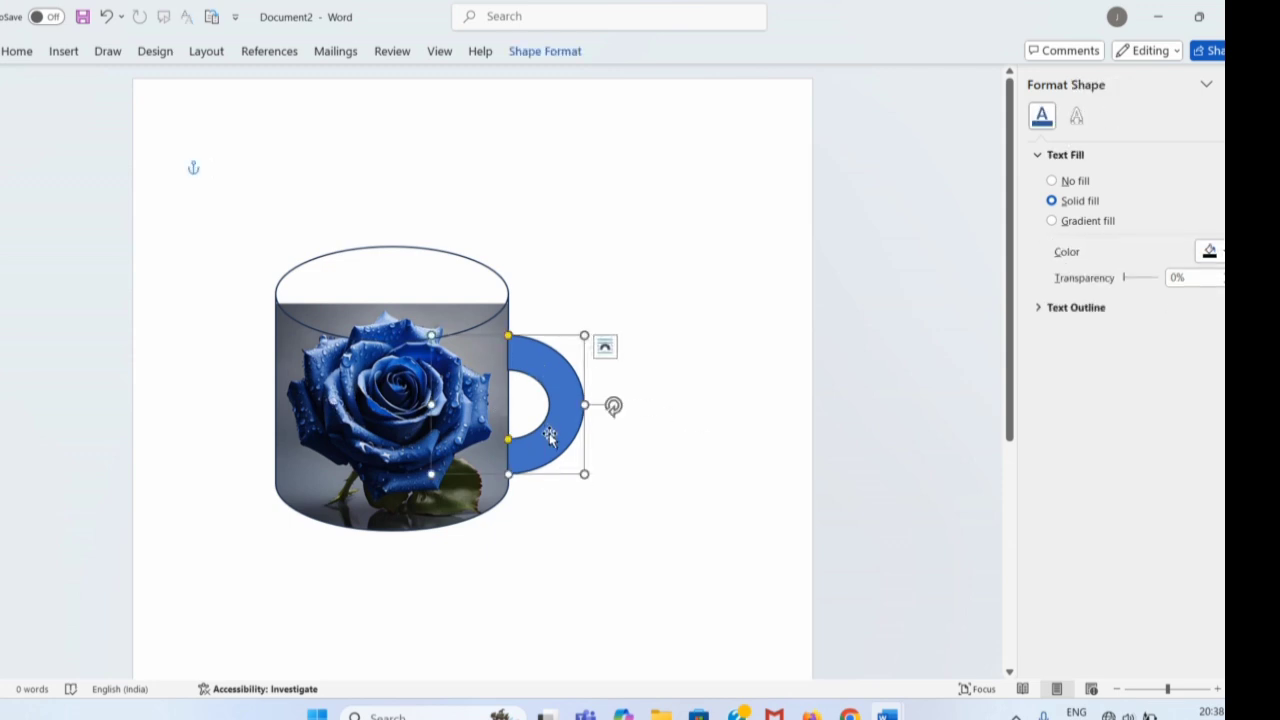
pyautogui.click(572, 57)
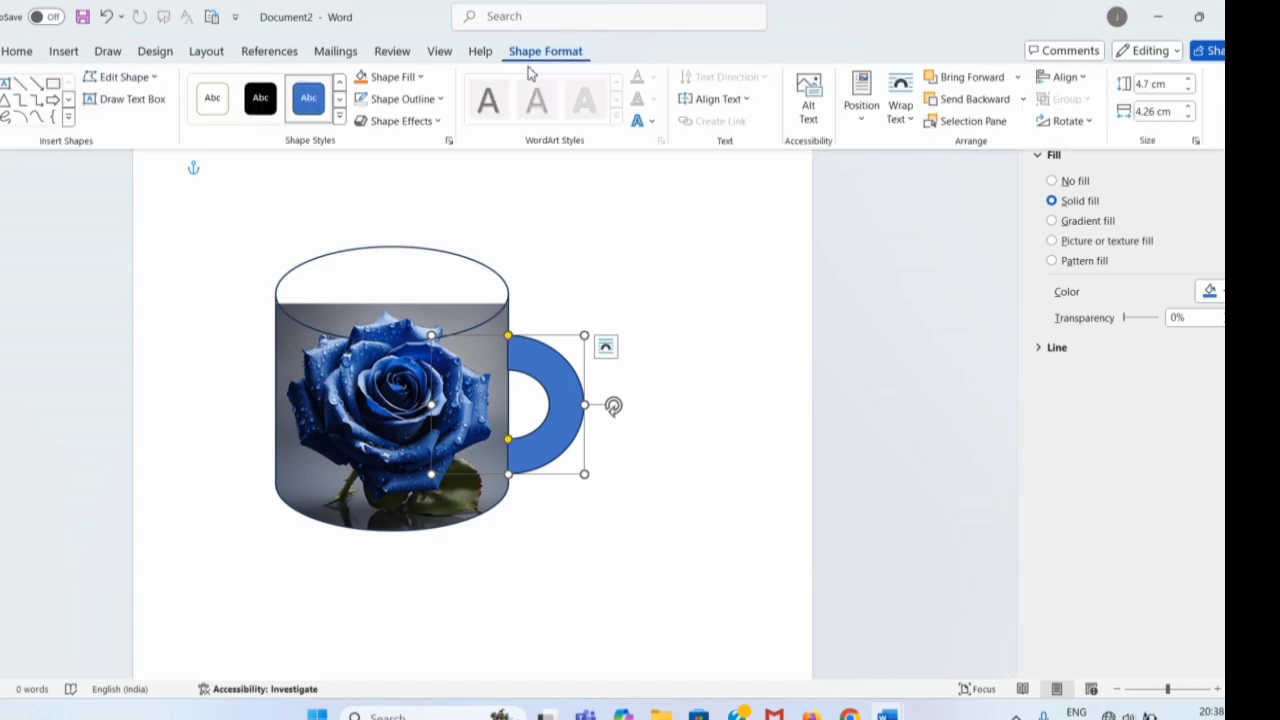
pyautogui.click(380, 79)
pyautogui.click(402, 348)
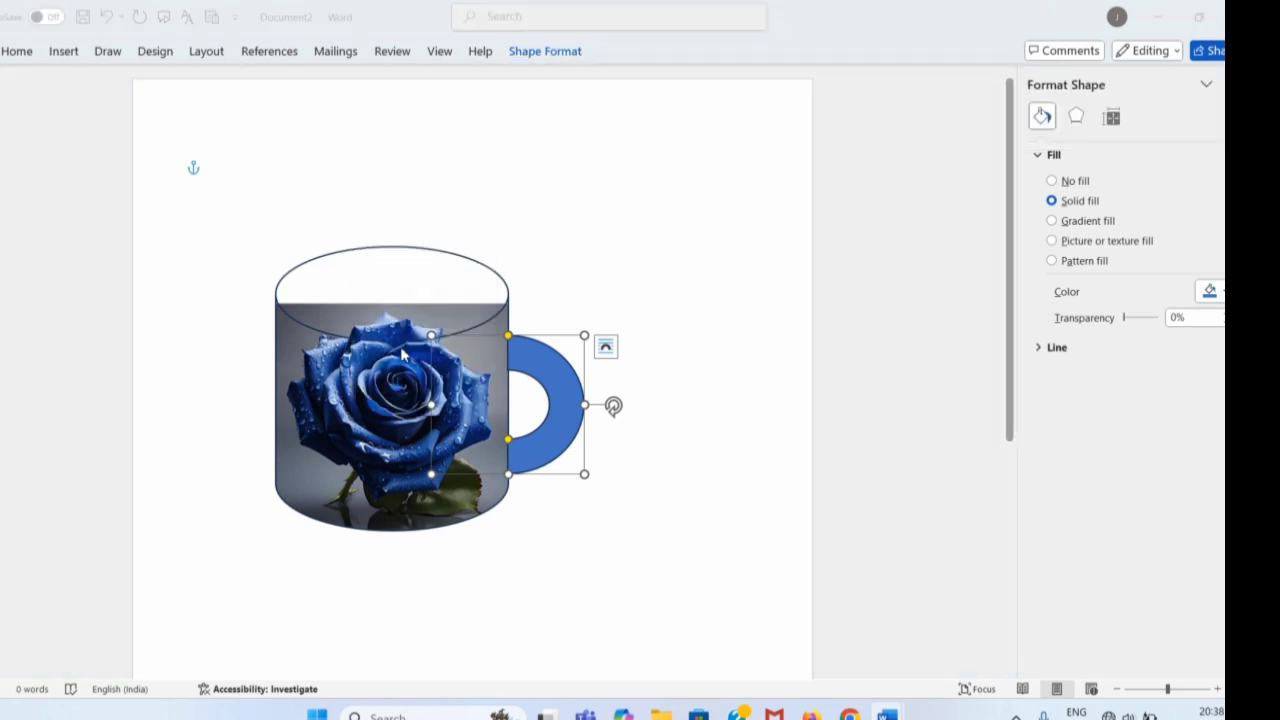
pyautogui.click(458, 300)
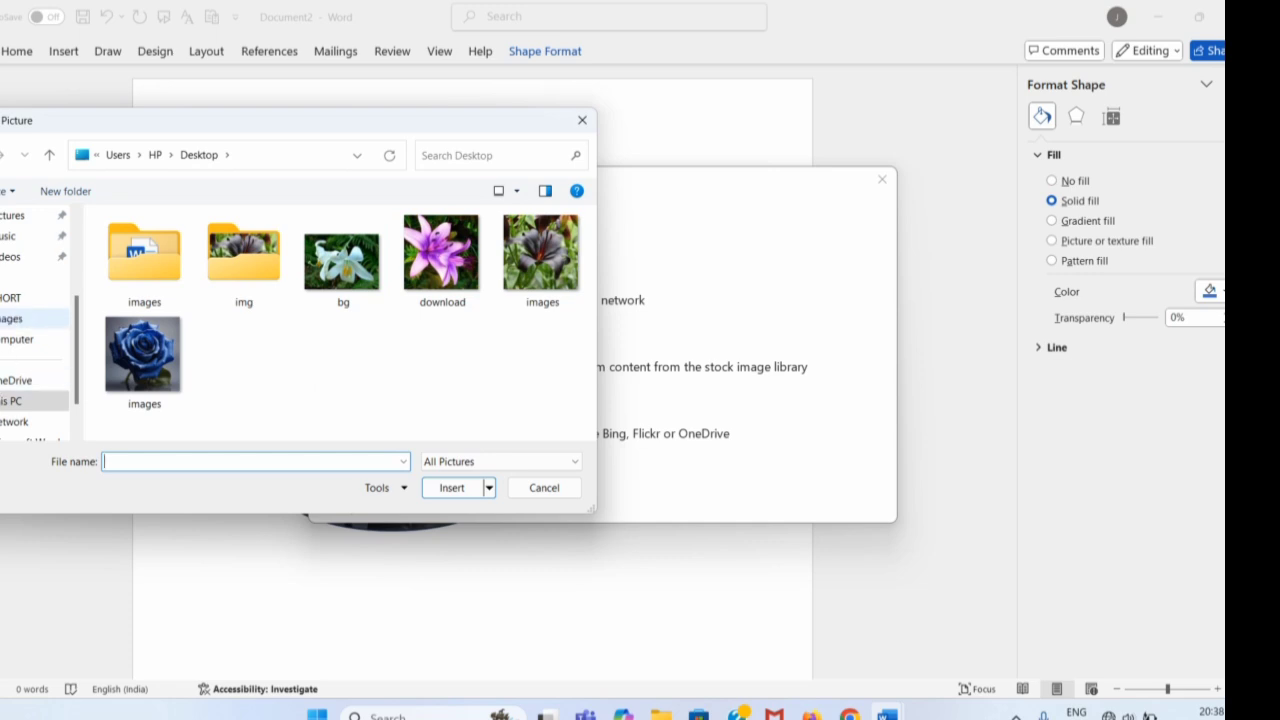
pyautogui.scroll(3, 15, 346)
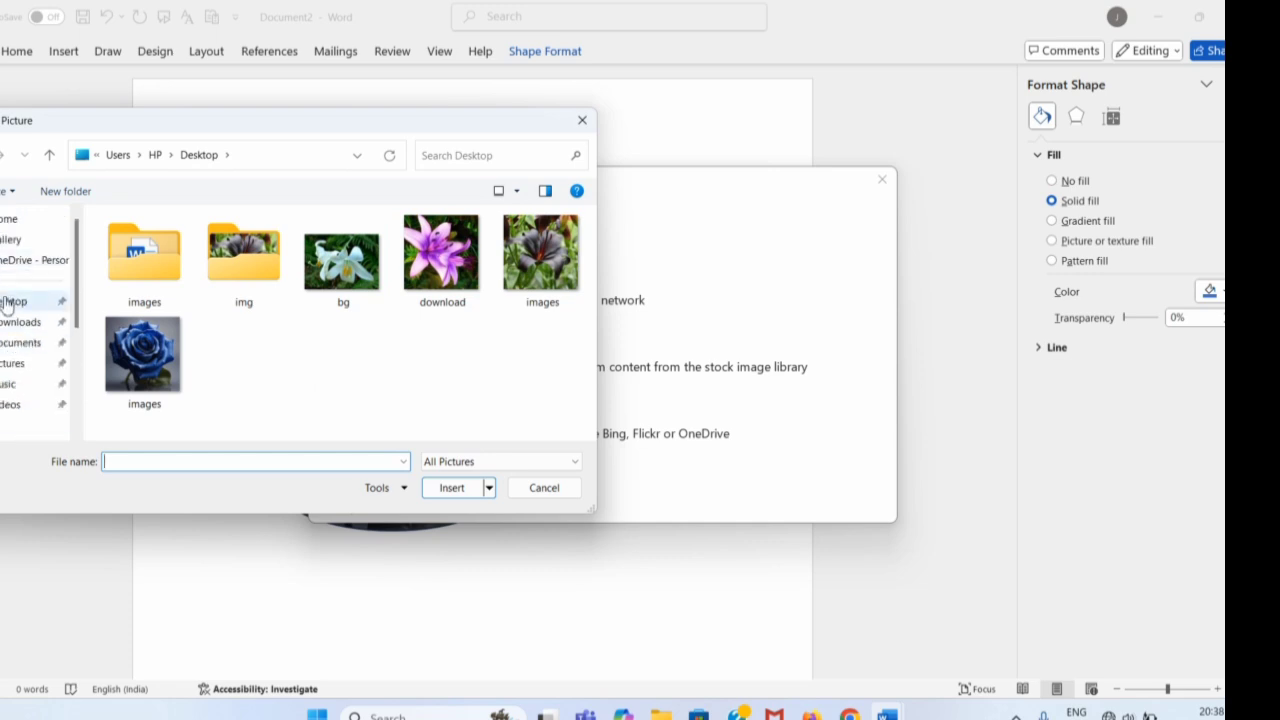
pyautogui.click(12, 302)
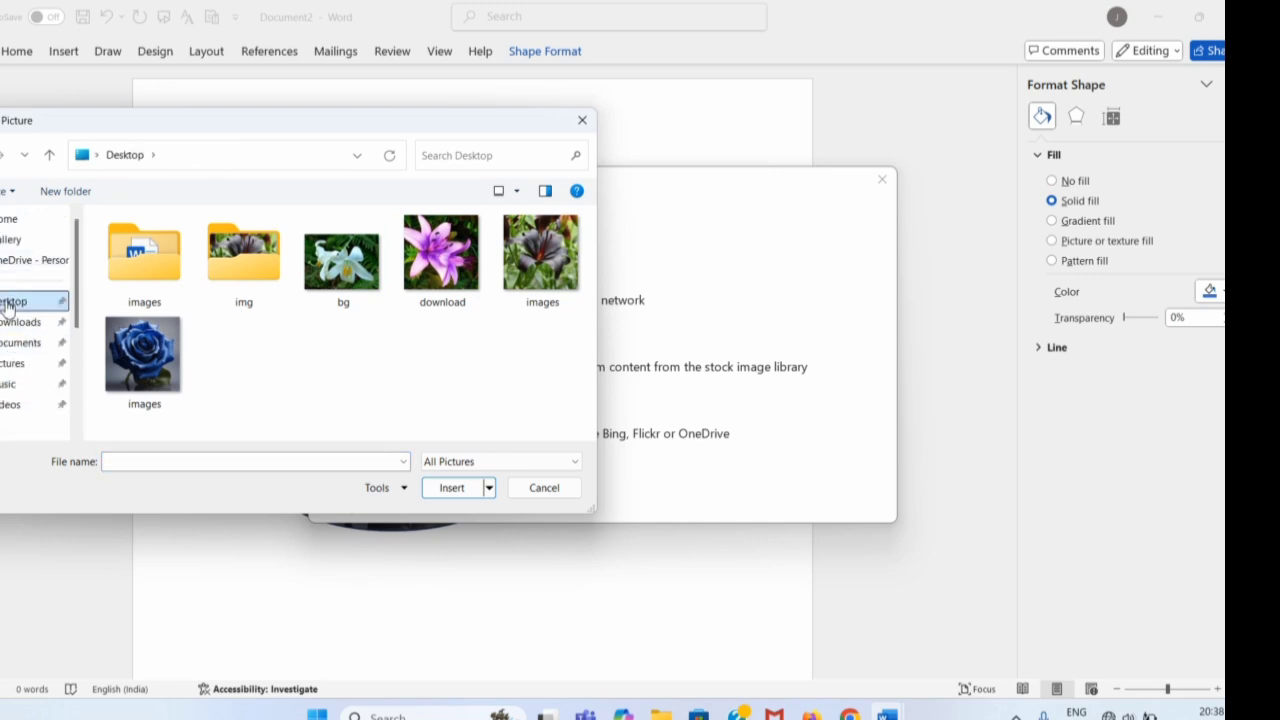
pyautogui.click(150, 350)
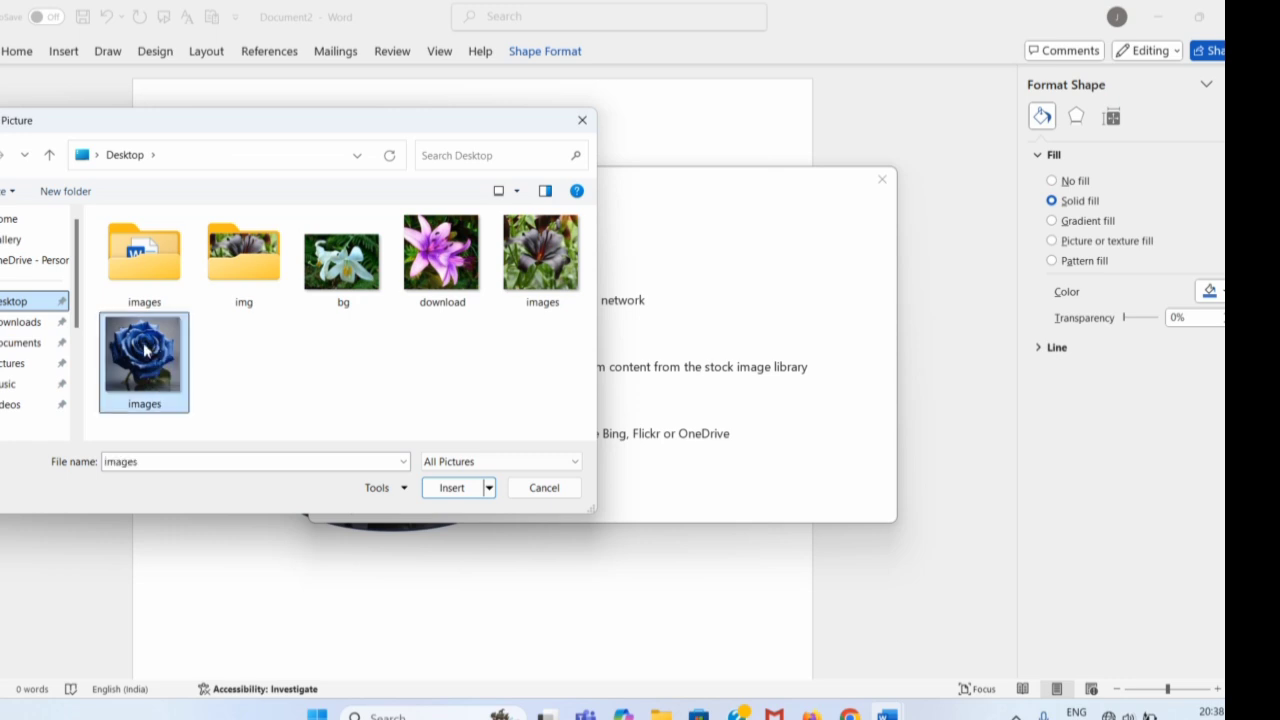
pyautogui.click(466, 490)
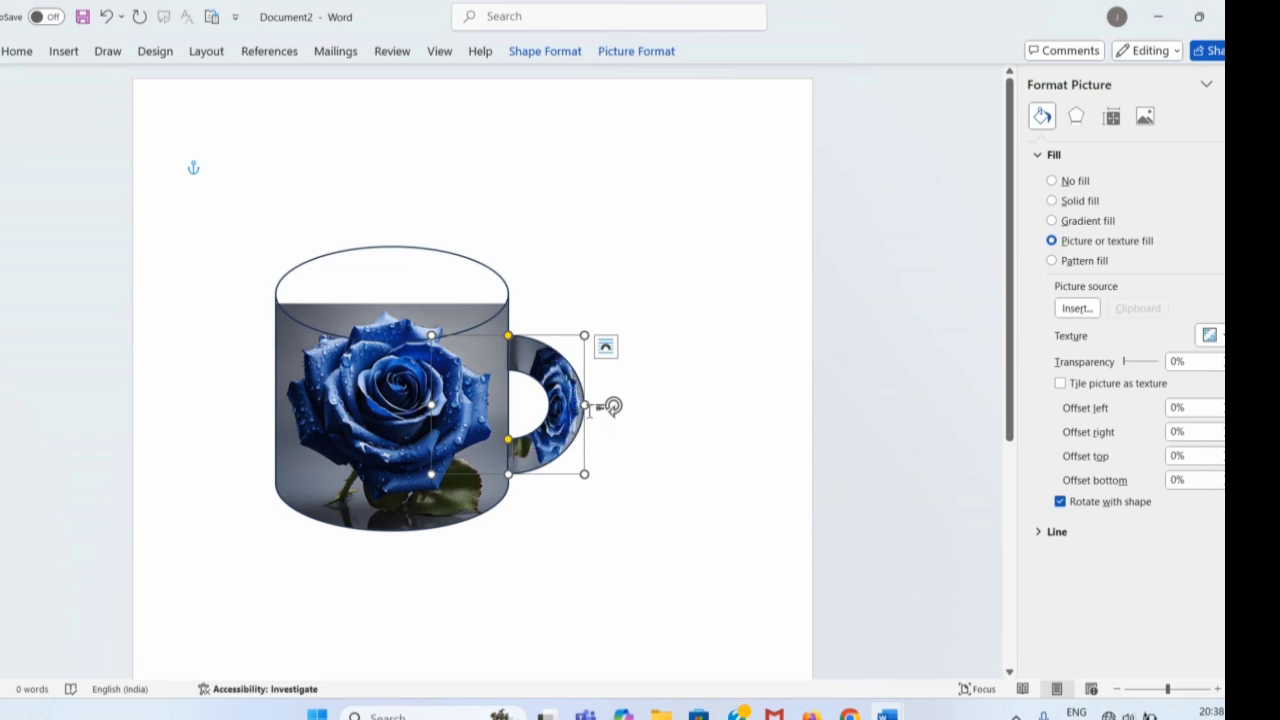
# Step: Set the right offset of the handle's picture fill to -12%
pyautogui.click(1221, 437)
pyautogui.click(1221, 437)
pyautogui.click(1221, 437)
pyautogui.click(1221, 437)
pyautogui.click(1221, 437)
pyautogui.click(1221, 437)
pyautogui.click(1221, 437)
pyautogui.click(1221, 437)
pyautogui.click(1221, 437)
pyautogui.click(1221, 437)
pyautogui.click(1221, 437)
pyautogui.click(1221, 437)
# Step: Set the left offset of the handle's picture fill to 2%
pyautogui.click(1221, 403)
pyautogui.click(1221, 403)
pyautogui.click(1221, 403)
pyautogui.click(1221, 403)
pyautogui.click(1221, 403)
pyautogui.click(1221, 403)
pyautogui.click(1221, 403)
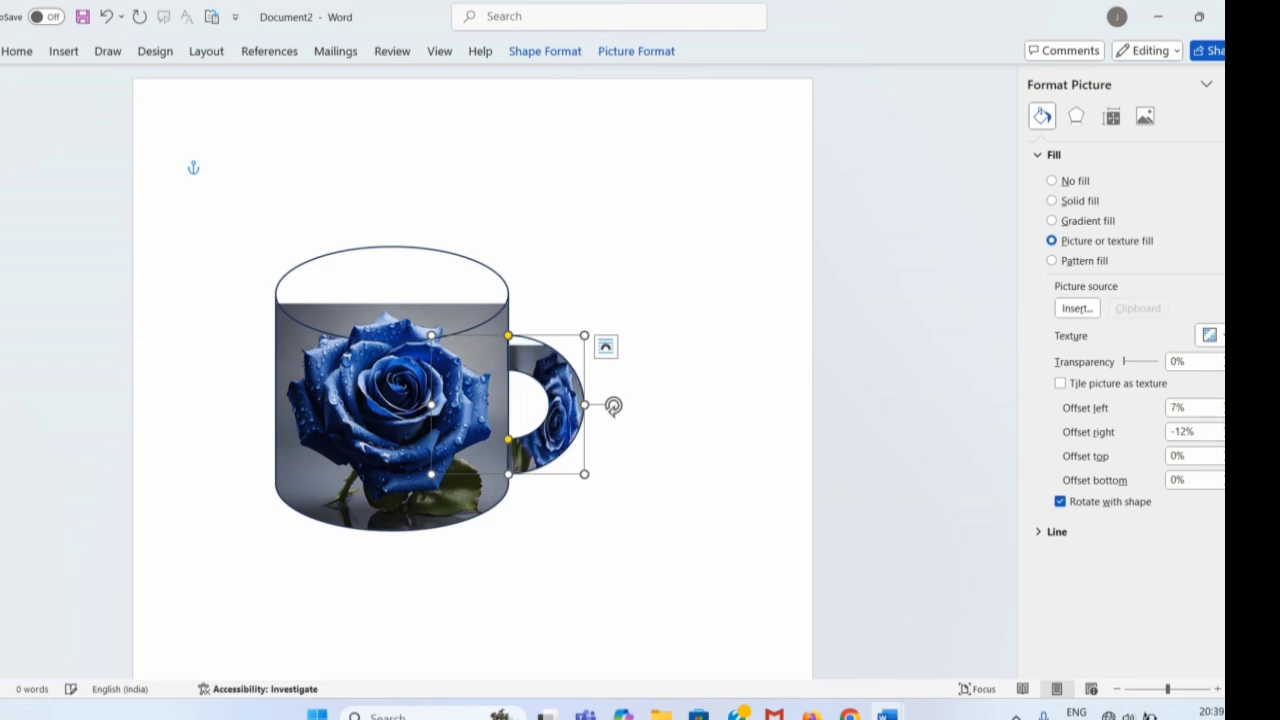
pyautogui.click(1221, 412)
pyautogui.click(1221, 412)
pyautogui.click(1221, 412)
pyautogui.click(1221, 412)
pyautogui.click(1221, 412)
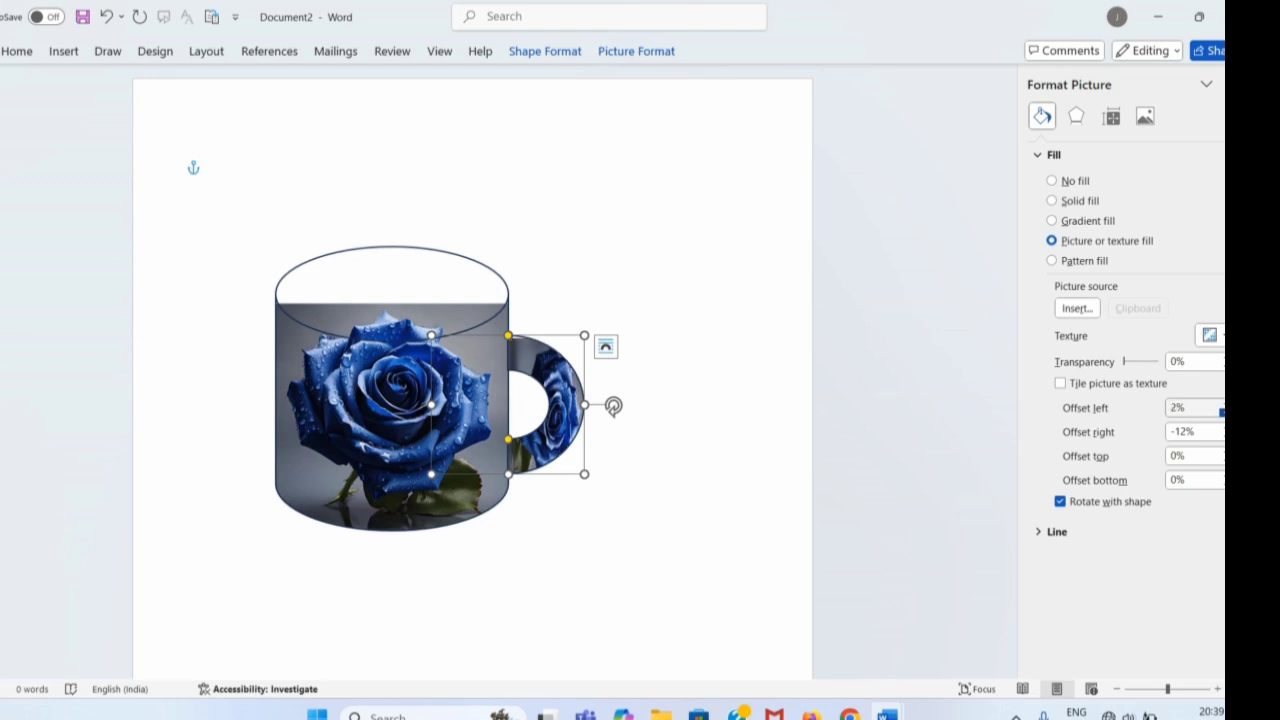
# Step: Set the top offset of the handle's picture fill to -17% and deselect the handle
pyautogui.click(1221, 460)
pyautogui.click(1221, 460)
pyautogui.click(1221, 460)
pyautogui.click(1221, 460)
pyautogui.click(1221, 460)
pyautogui.click(1221, 460)
pyautogui.click(1221, 460)
pyautogui.click(1221, 460)
pyautogui.click(1221, 460)
pyautogui.click(1221, 460)
pyautogui.click(1221, 460)
pyautogui.click(1221, 460)
pyautogui.click(1221, 460)
pyautogui.click(1221, 460)
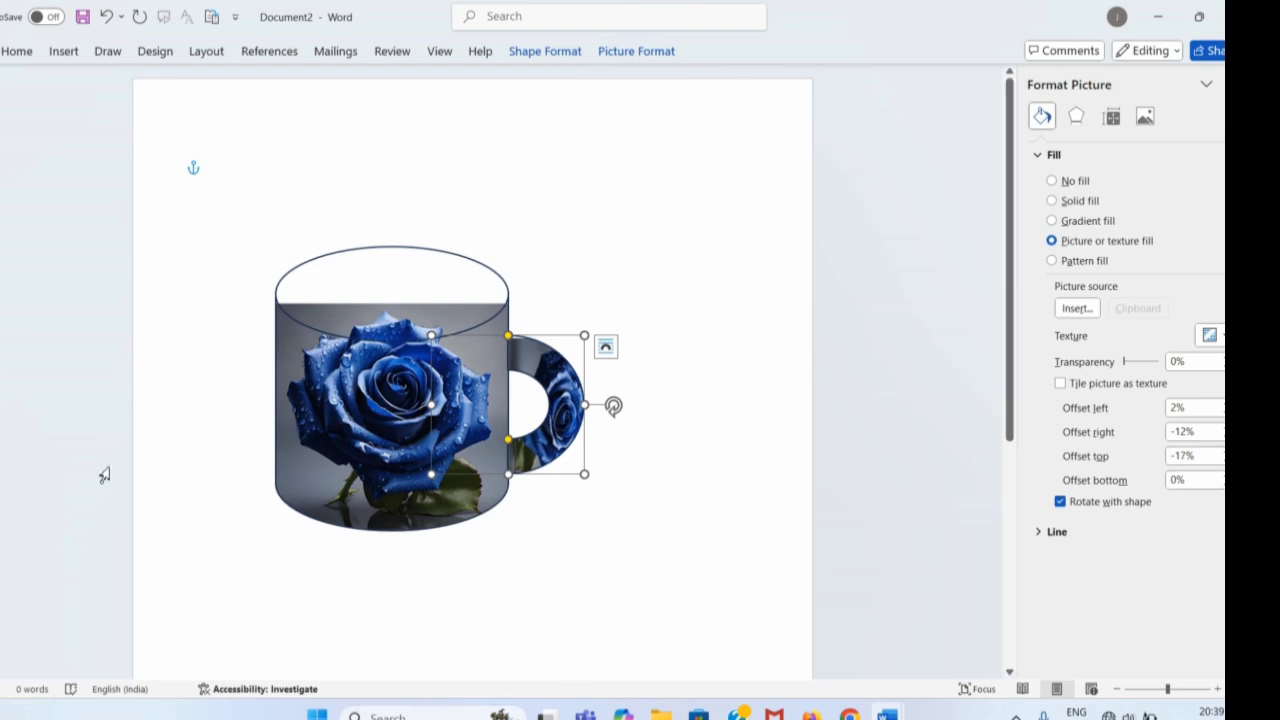
pyautogui.click(590, 605)
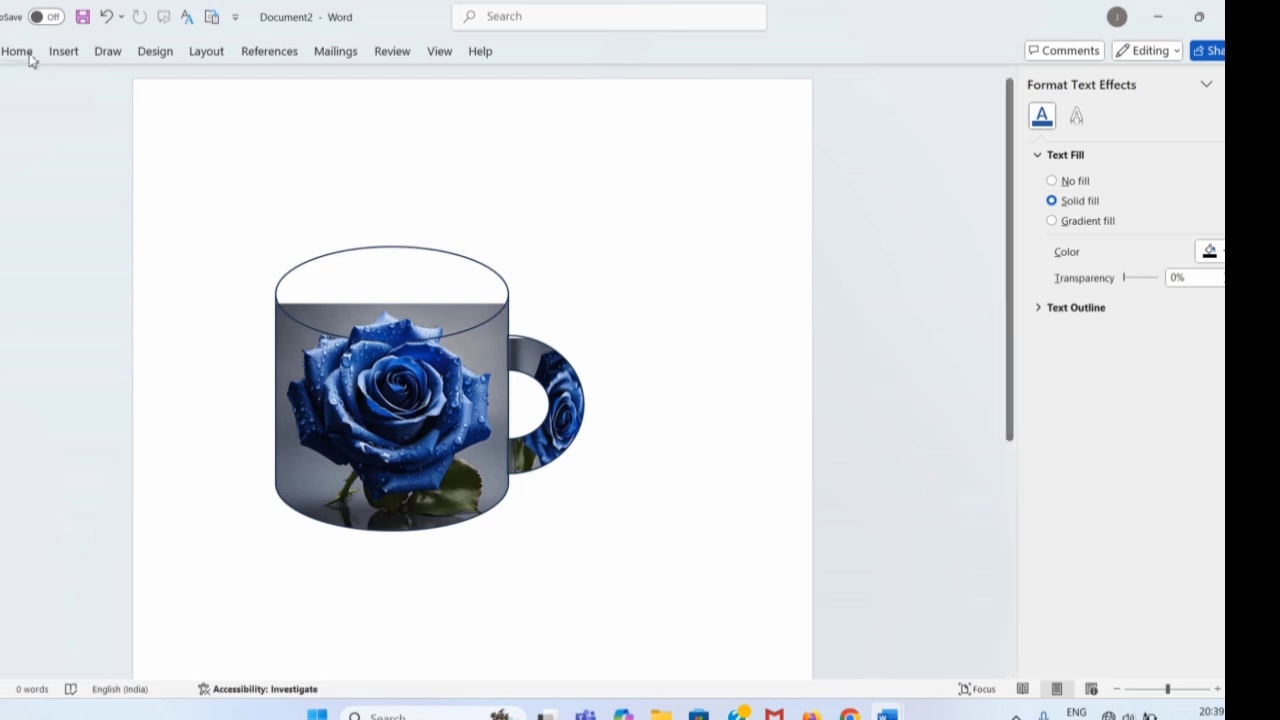
# Step: Draw an oval across the cylinder's open top, spanning nearly the full width of the mug
pyautogui.click(70, 57)
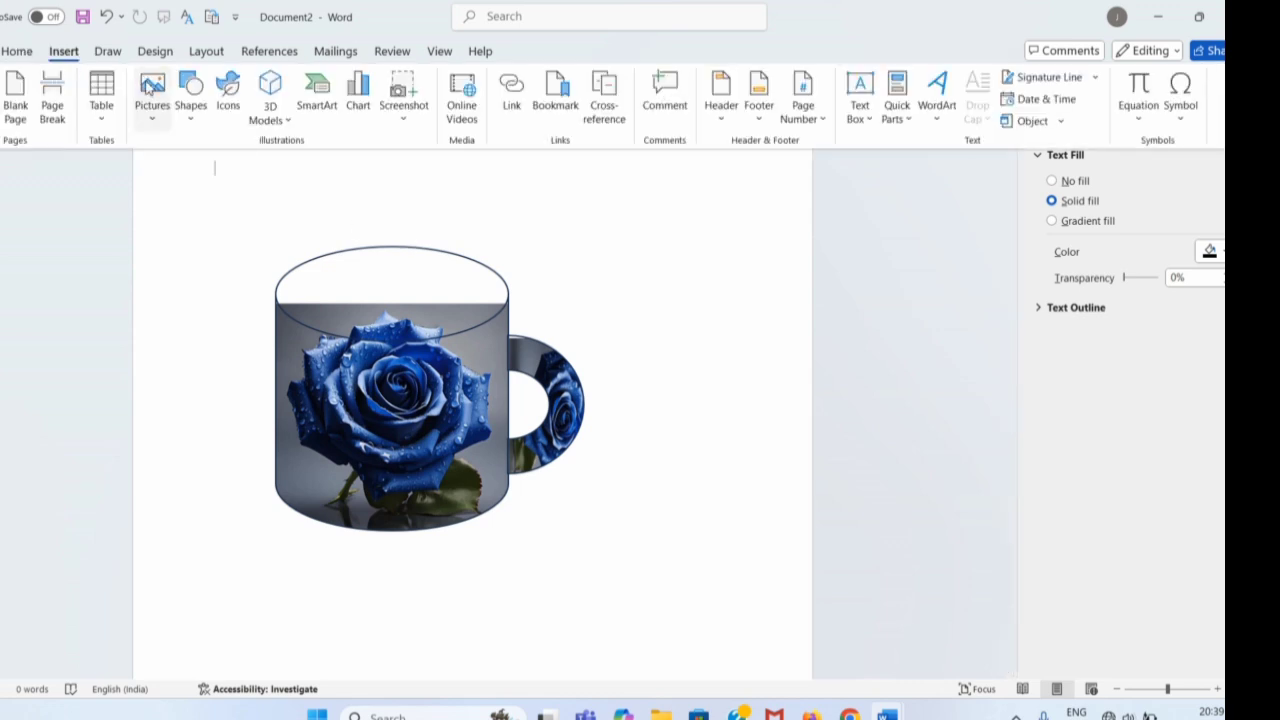
pyautogui.click(191, 105)
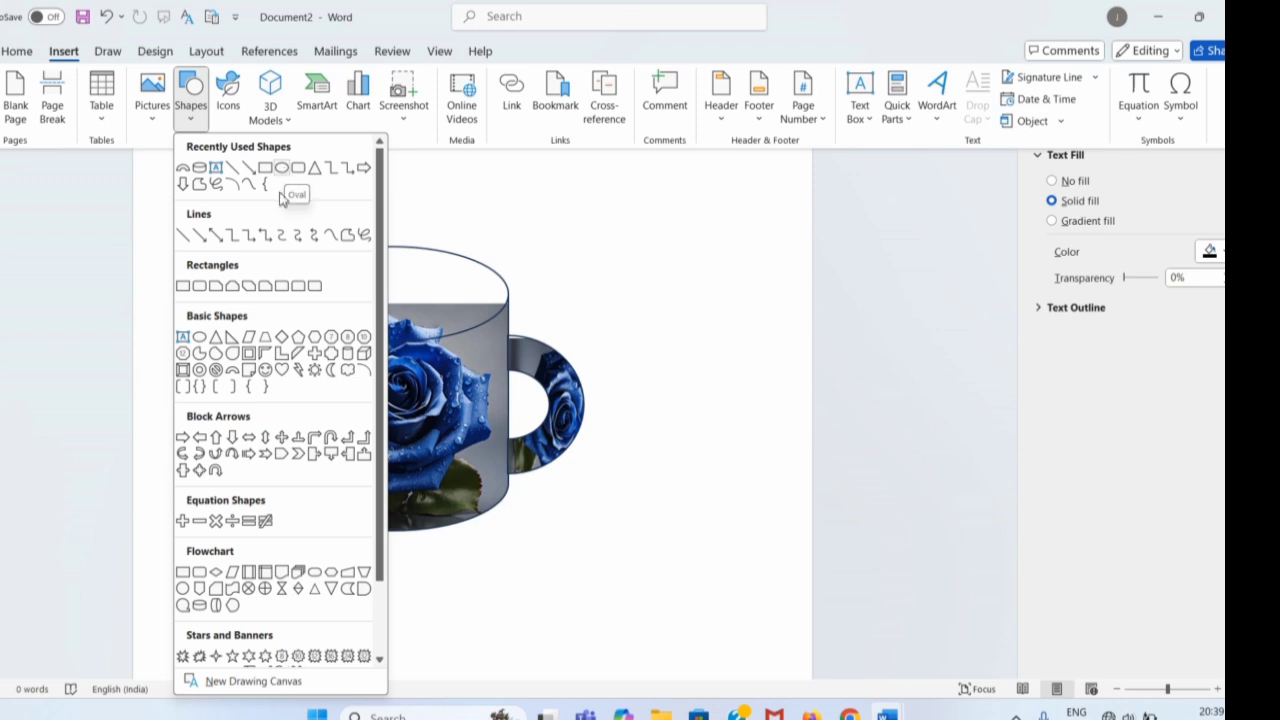
pyautogui.click(199, 343)
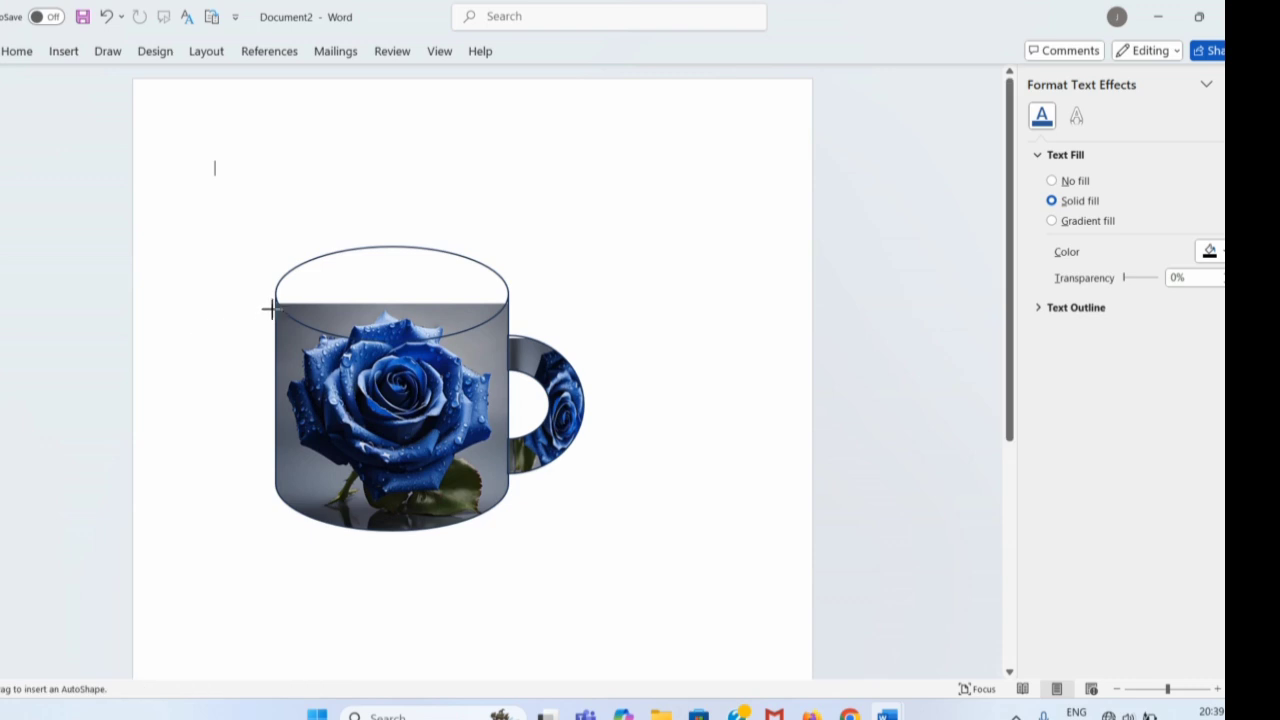
pyautogui.moveTo(284, 275)
pyautogui.mouseDown()
pyautogui.moveTo(331, 297)
pyautogui.moveTo(510, 325)
pyautogui.mouseUp()
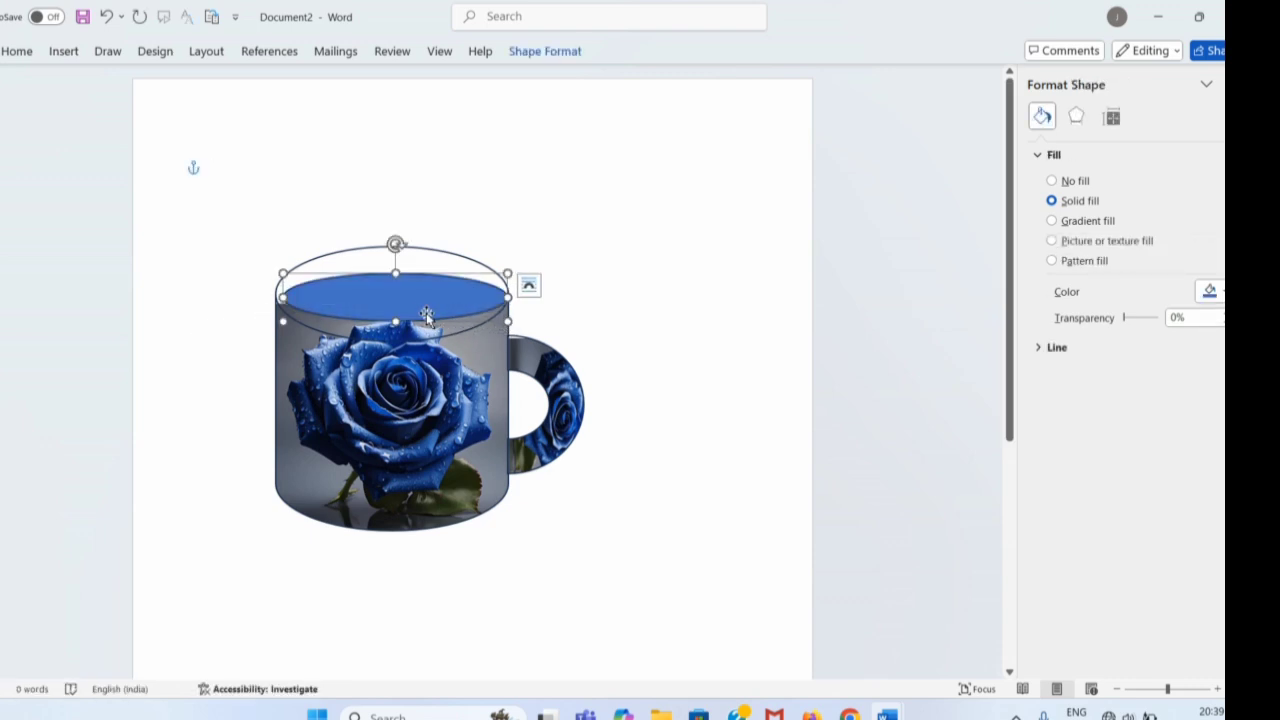
# Step: Stretch the oval to about 2.9 cm high and 7.26 cm wide so it covers the cylinder's rim ellipse
pyautogui.moveTo(398, 278); pyautogui.dragTo(398, 246)
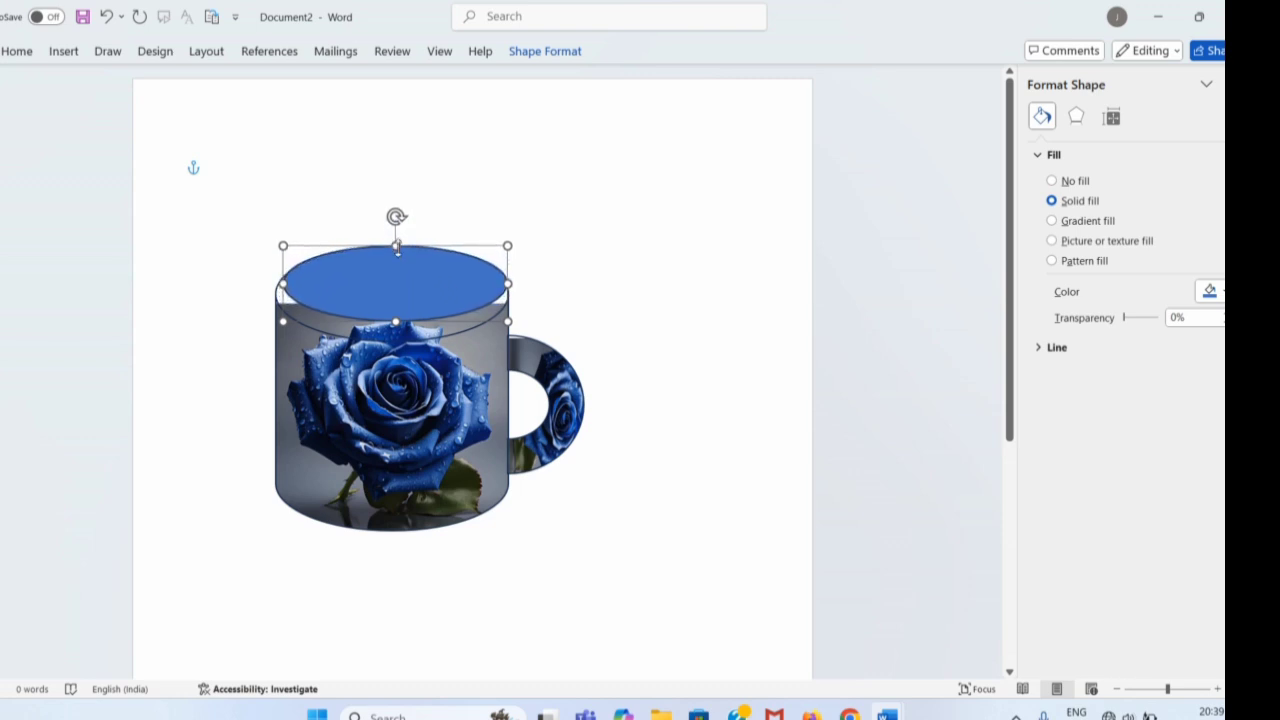
pyautogui.moveTo(396, 322); pyautogui.dragTo(396, 341)
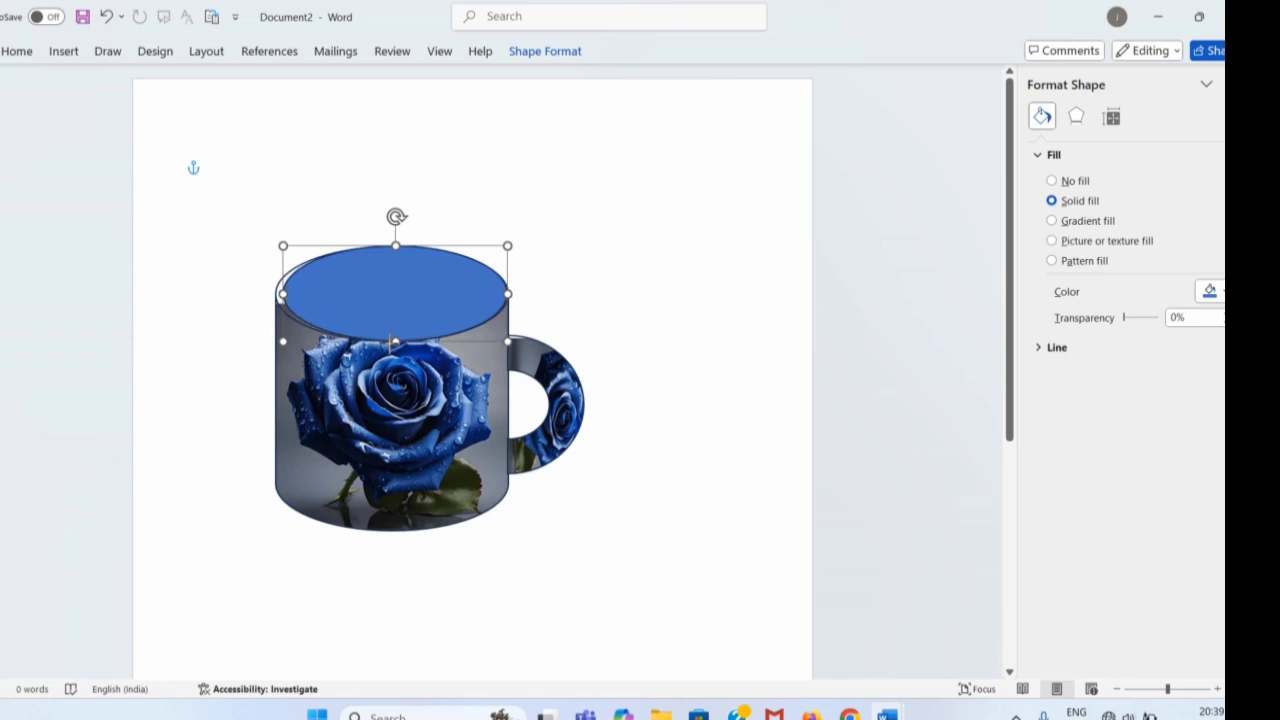
pyautogui.moveTo(283, 295); pyautogui.dragTo(271, 294)
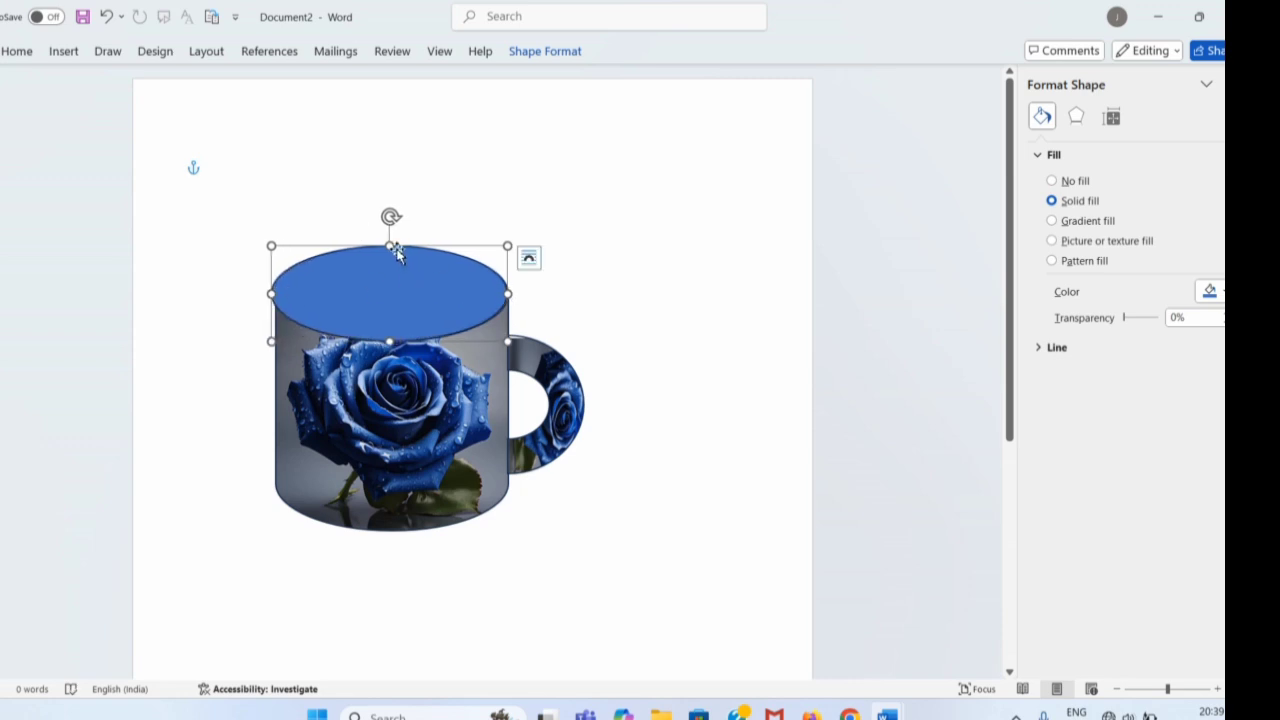
pyautogui.moveTo(391, 246); pyautogui.dragTo(392, 247)
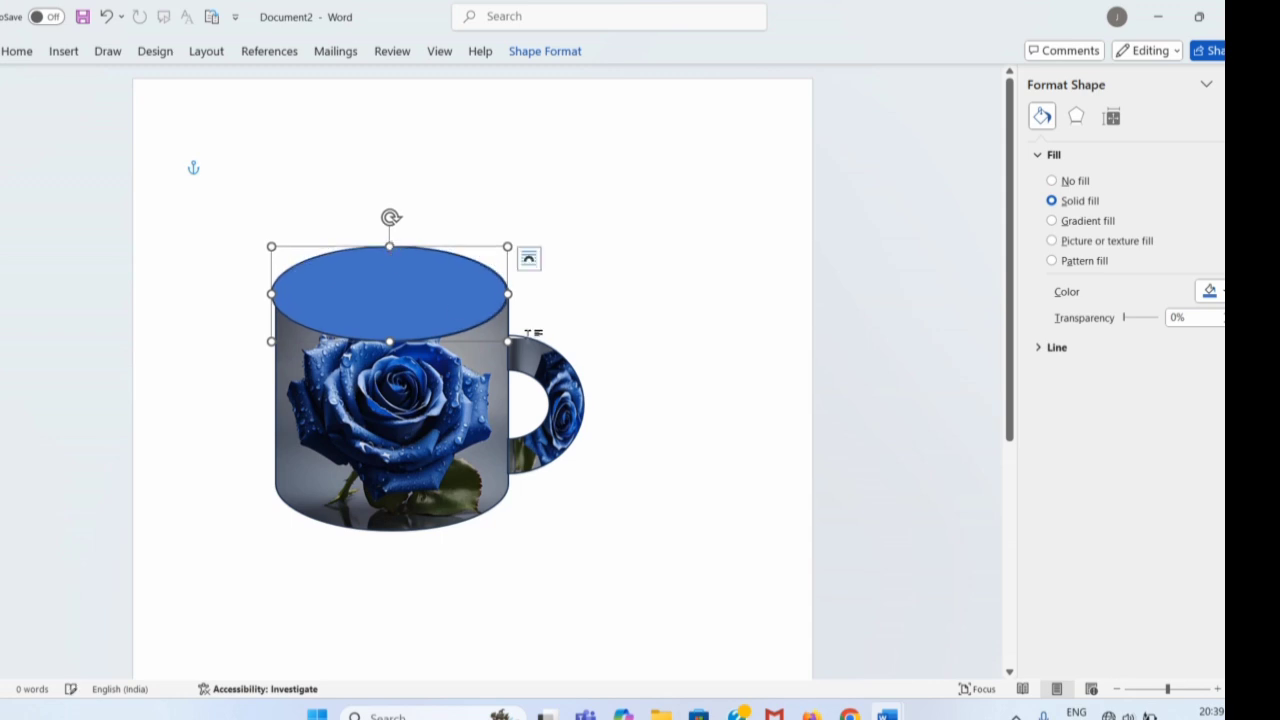
pyautogui.click(580, 338)
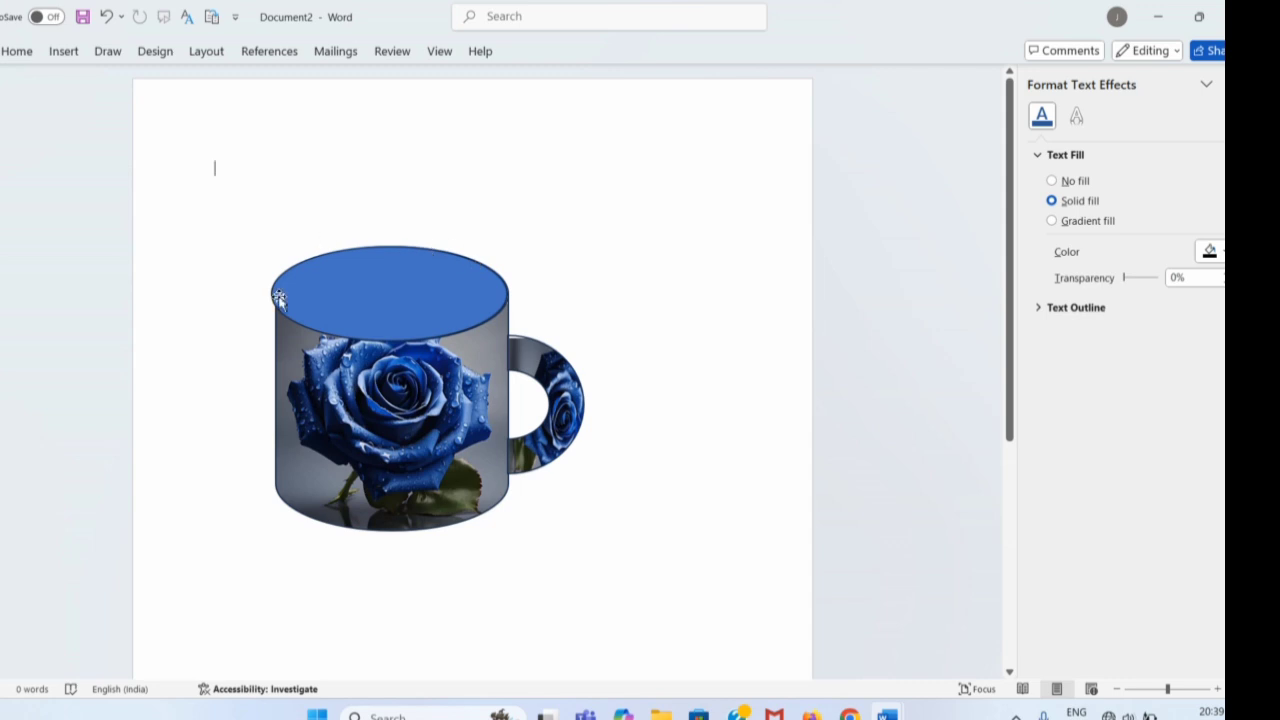
# Step: Fill the oval on the mug's top with the light blue linear gradient at 0° that fades toward the handle side
pyautogui.click(417, 299)
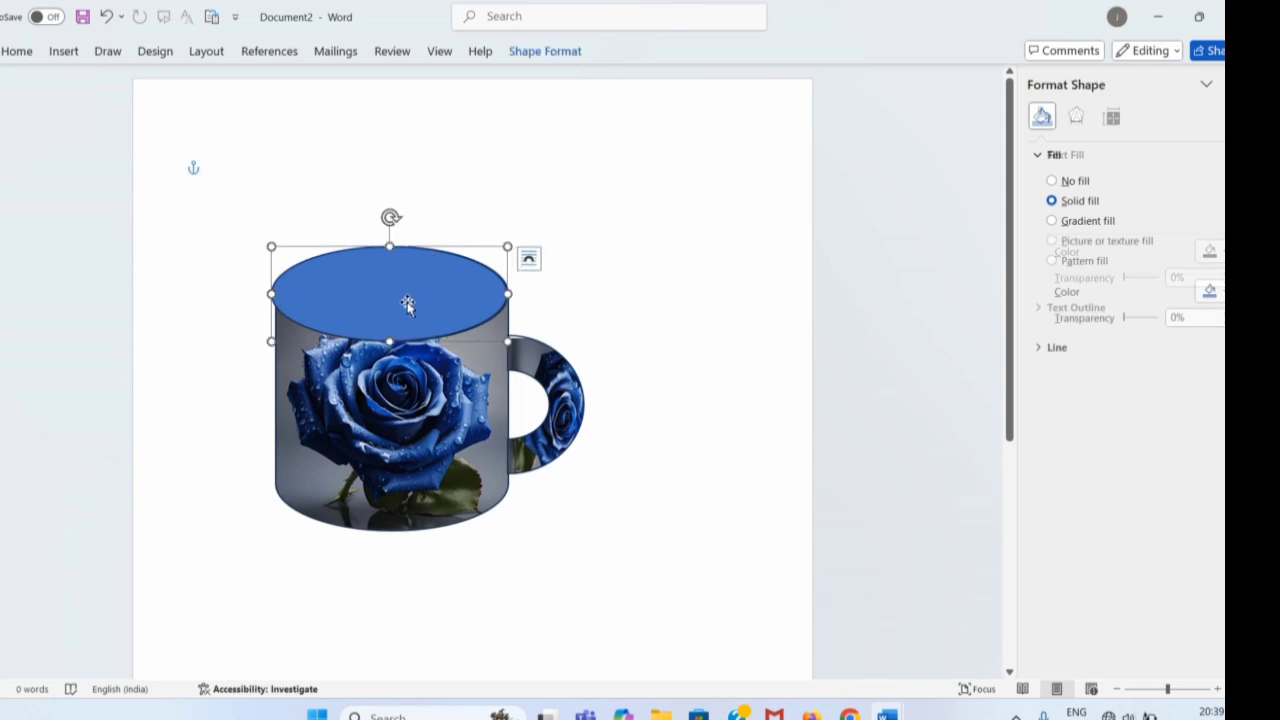
pyautogui.click(566, 56)
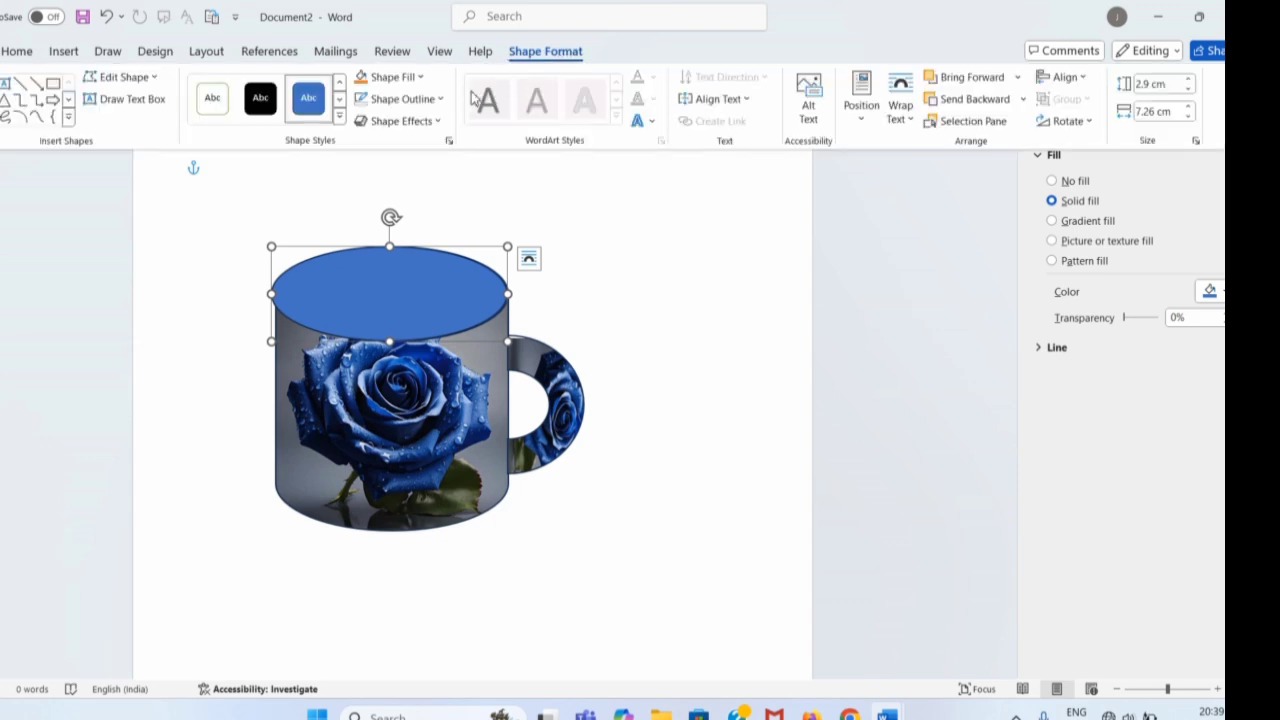
pyautogui.click(393, 82)
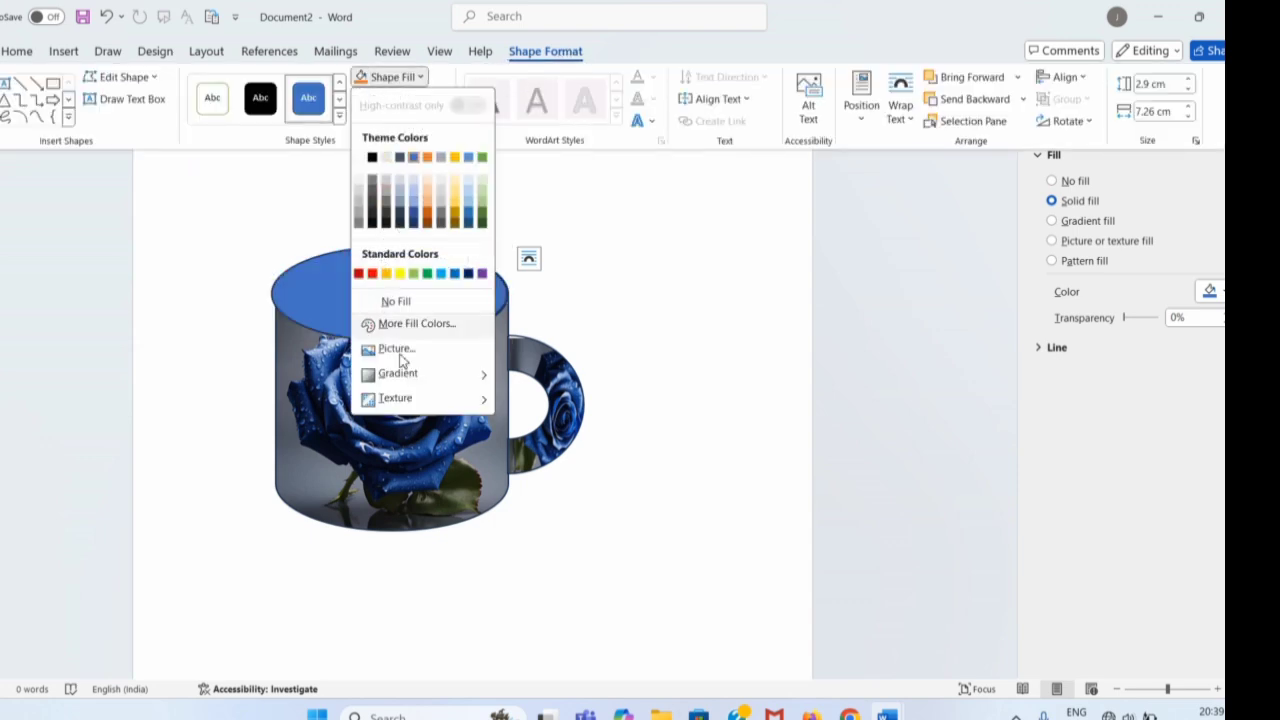
pyautogui.moveTo(433, 381)
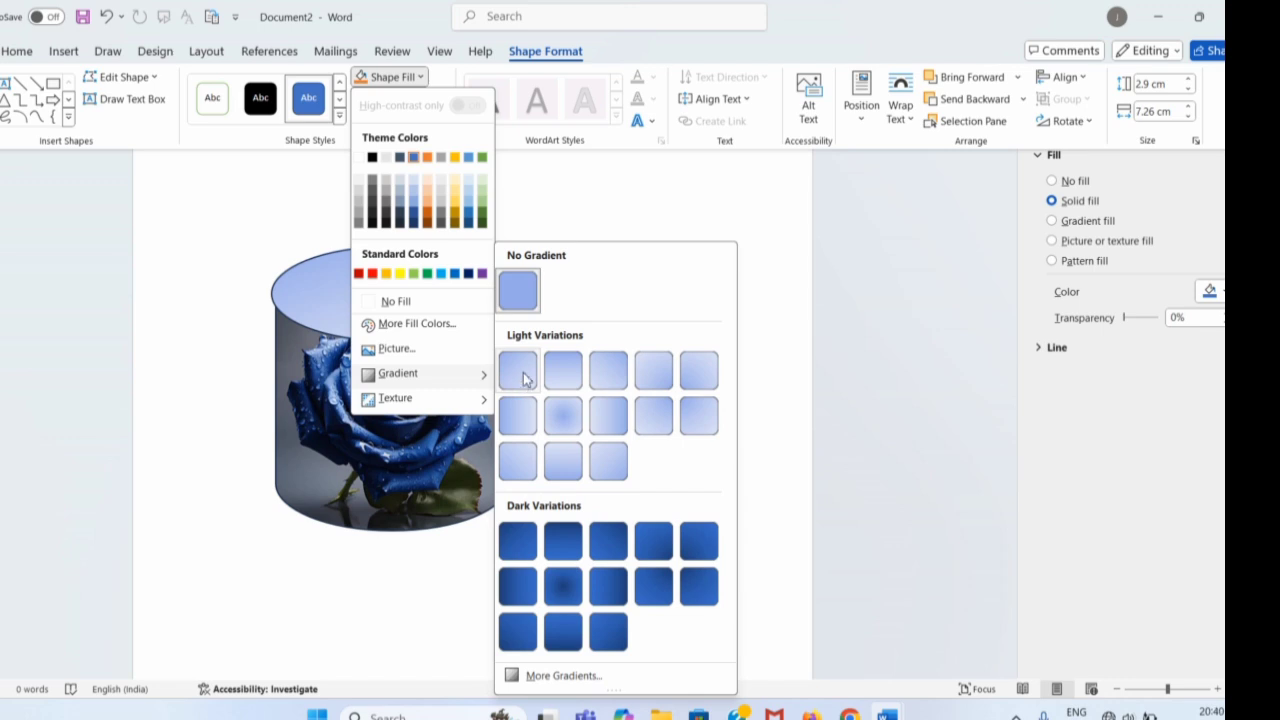
pyautogui.click(524, 428)
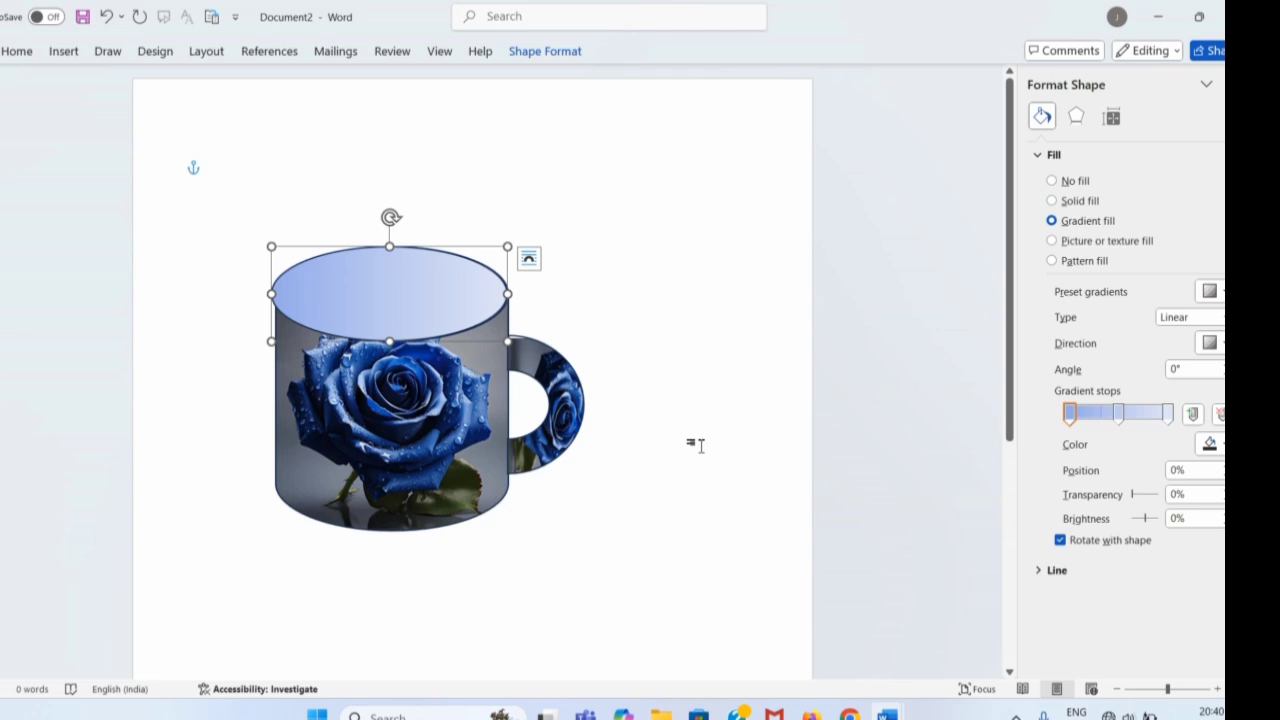
pyautogui.click(638, 536)
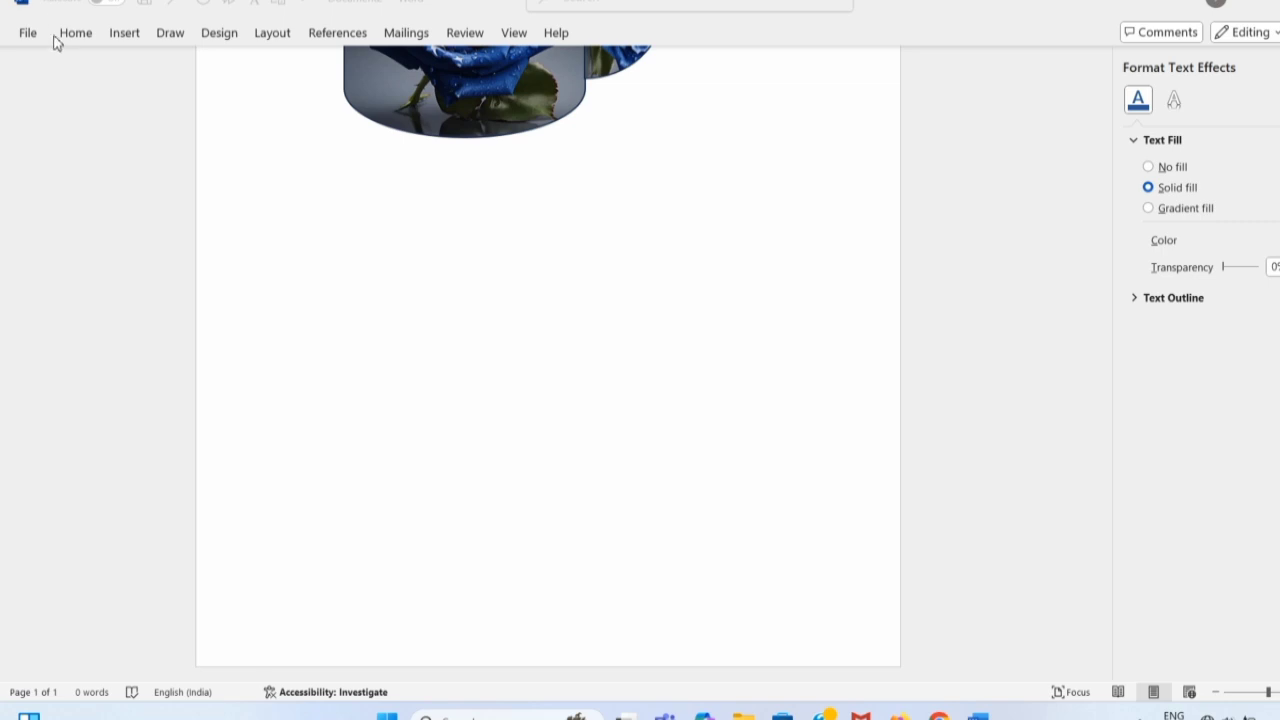
# Step: Draw a flowchart cylinder about 8.28 cm high and 6.37 cm wide on the empty page area below the first mug
pyautogui.click(118, 34)
pyautogui.click(258, 90)
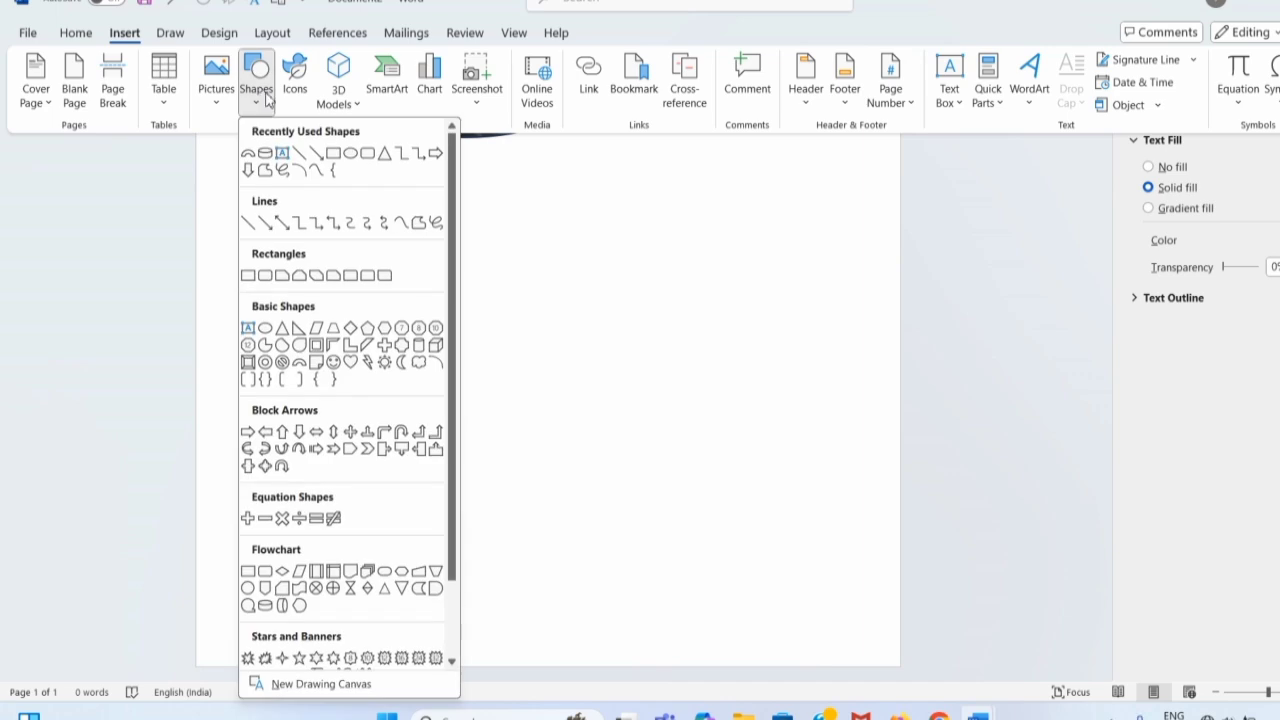
pyautogui.click(265, 605)
pyautogui.moveTo(346, 292)
pyautogui.mouseDown()
pyautogui.moveTo(395, 366)
pyautogui.moveTo(569, 529)
pyautogui.moveTo(563, 569)
pyautogui.mouseUp()
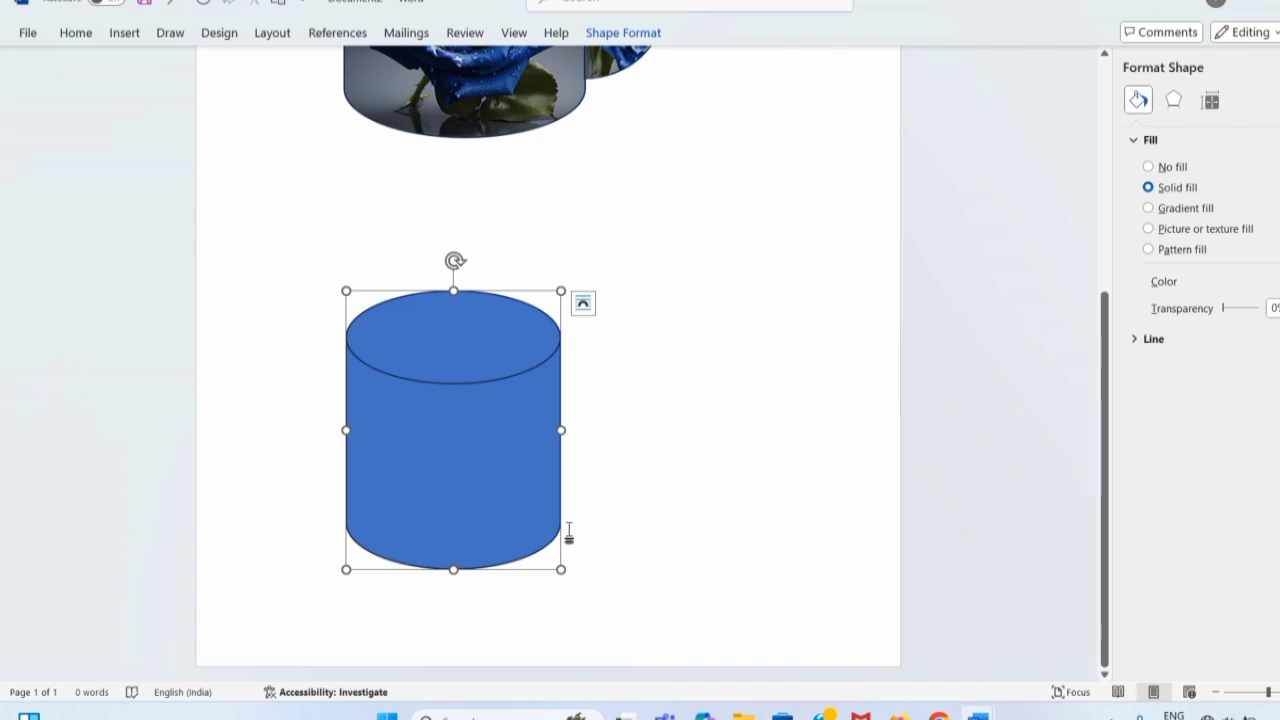
# Step: Draw a block arc about 4.06 cm by 3.79 cm and attach it, turned a quarter clockwise, to the new cylinder's right side as a handle
pyautogui.click(125, 33)
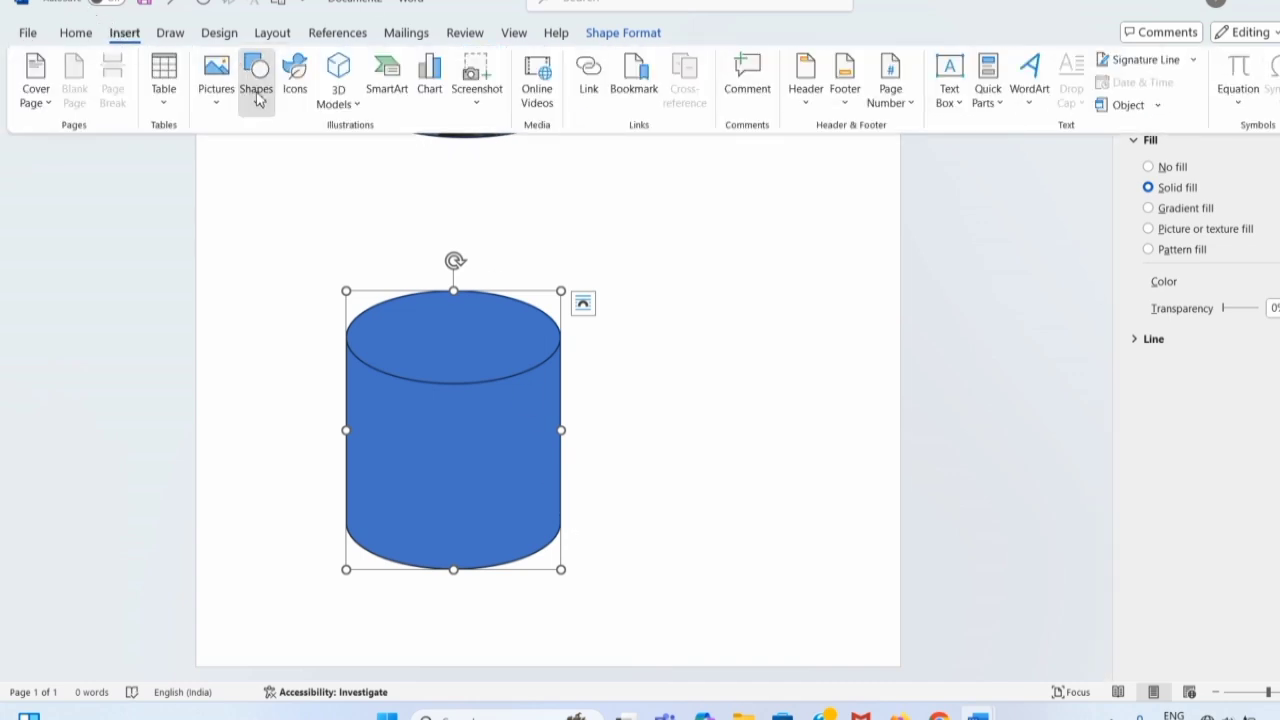
pyautogui.click(256, 90)
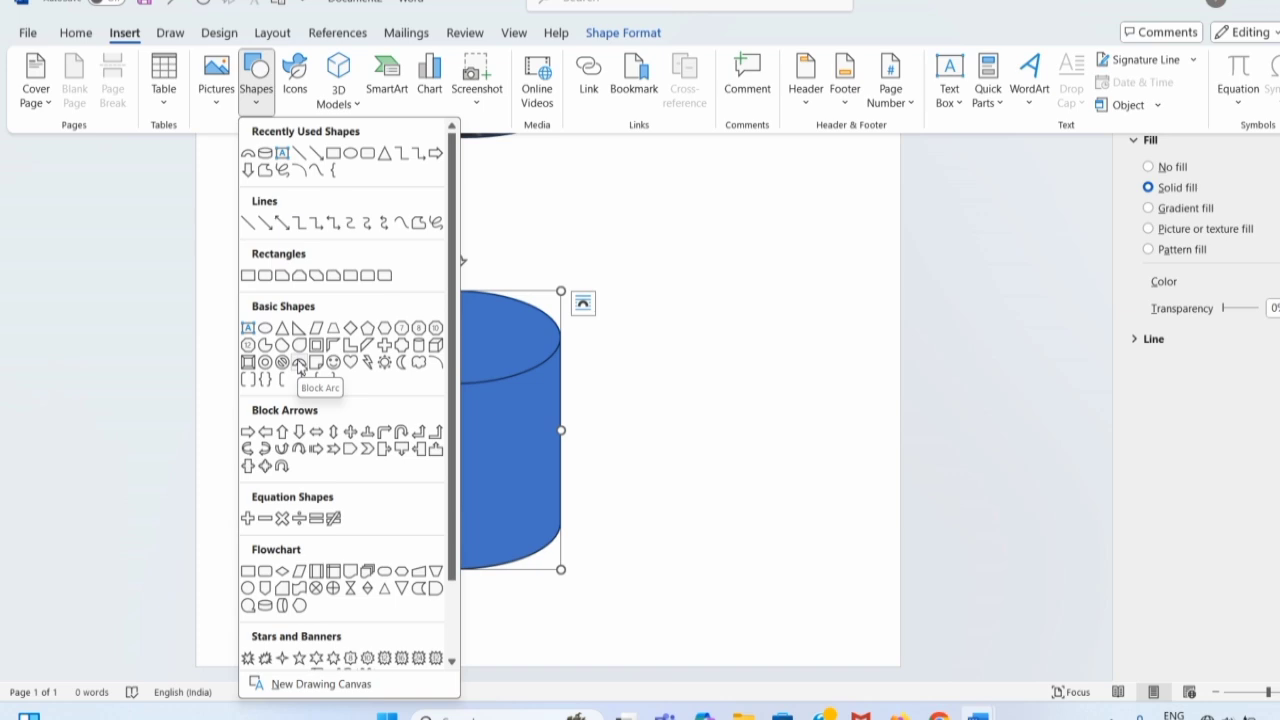
pyautogui.click(299, 365)
pyautogui.moveTo(671, 349); pyautogui.dragTo(799, 486)
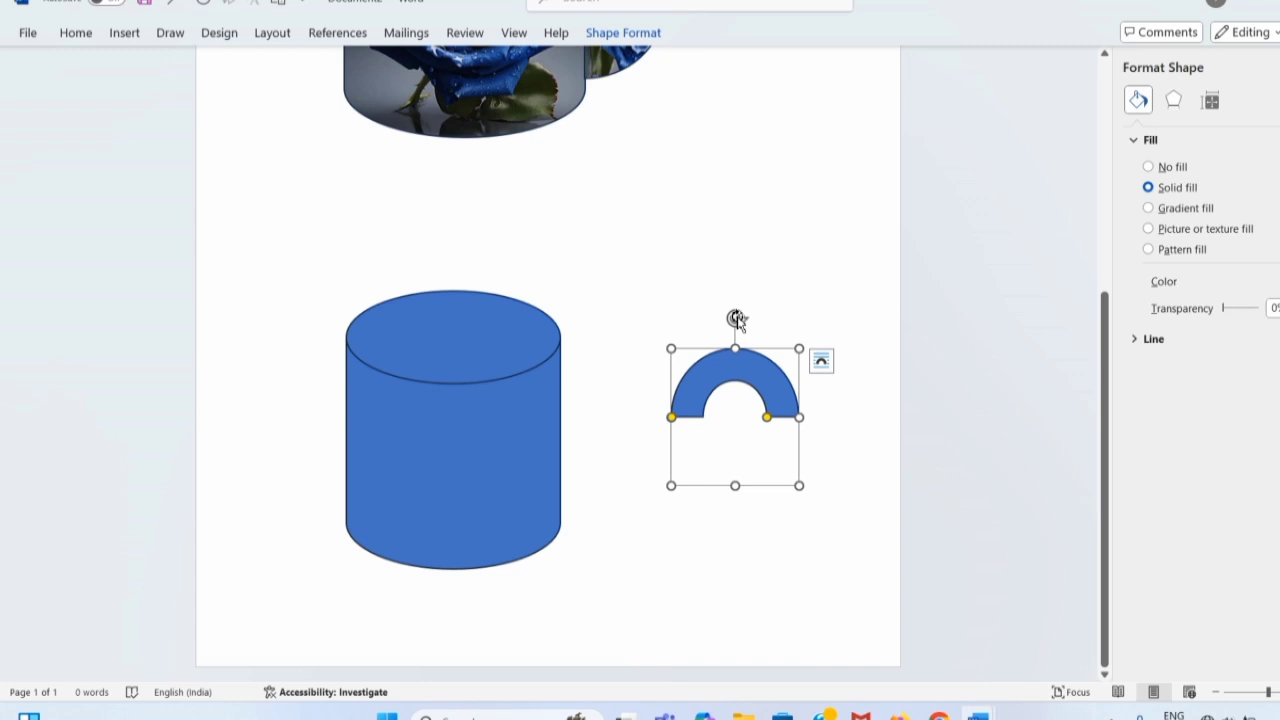
pyautogui.moveTo(736, 319); pyautogui.dragTo(834, 417)
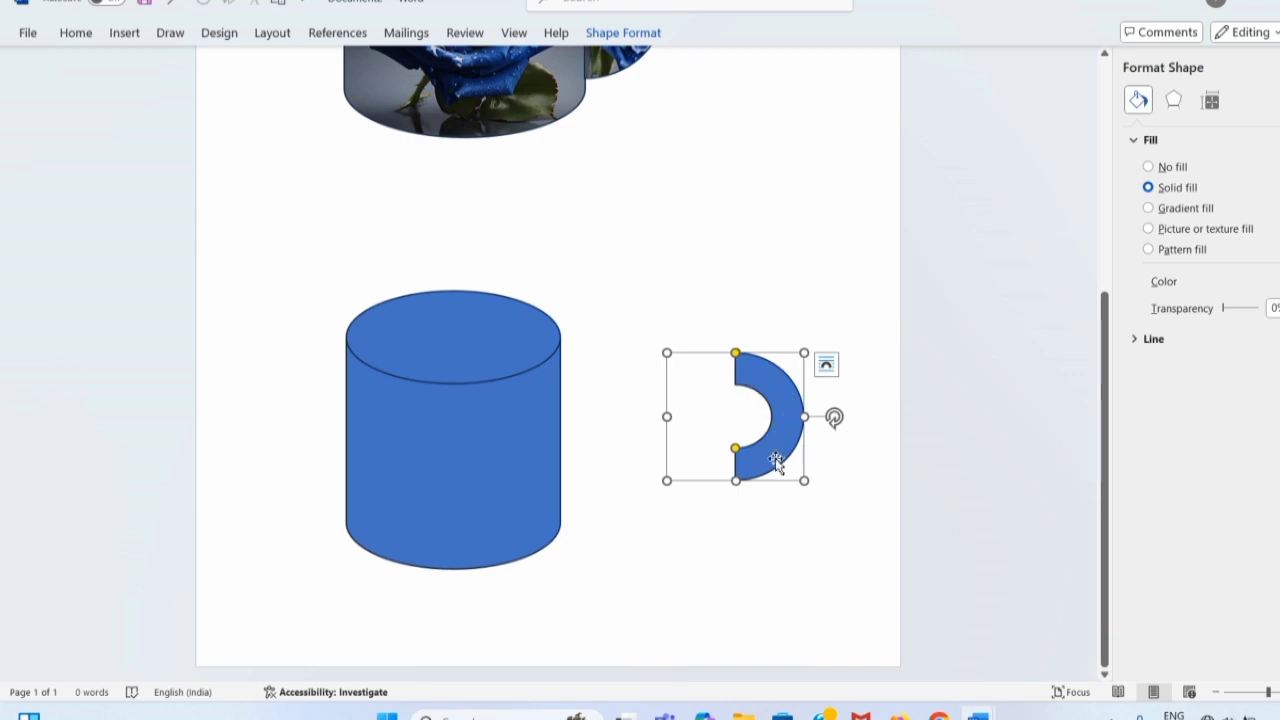
pyautogui.moveTo(779, 452); pyautogui.dragTo(601, 468)
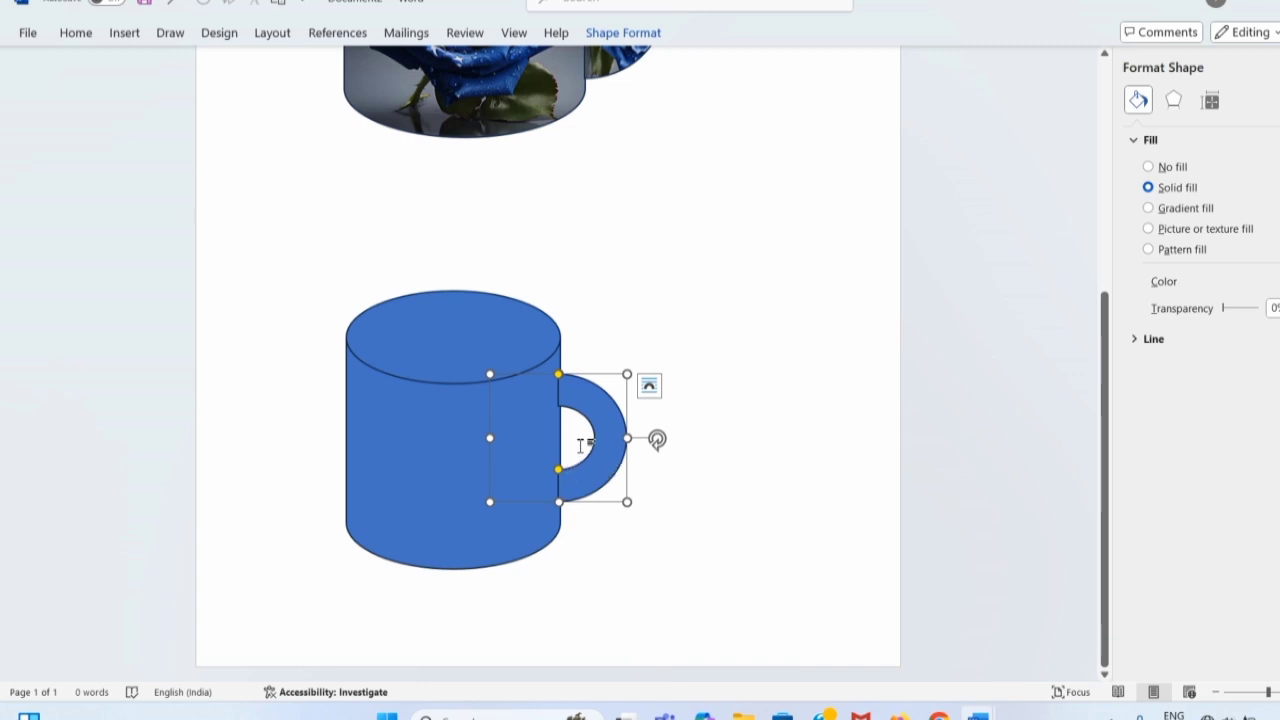
# Step: Fill the new cylinder with the blue rose picture file "images" from the Desktop and deselect it
pyautogui.click(428, 482)
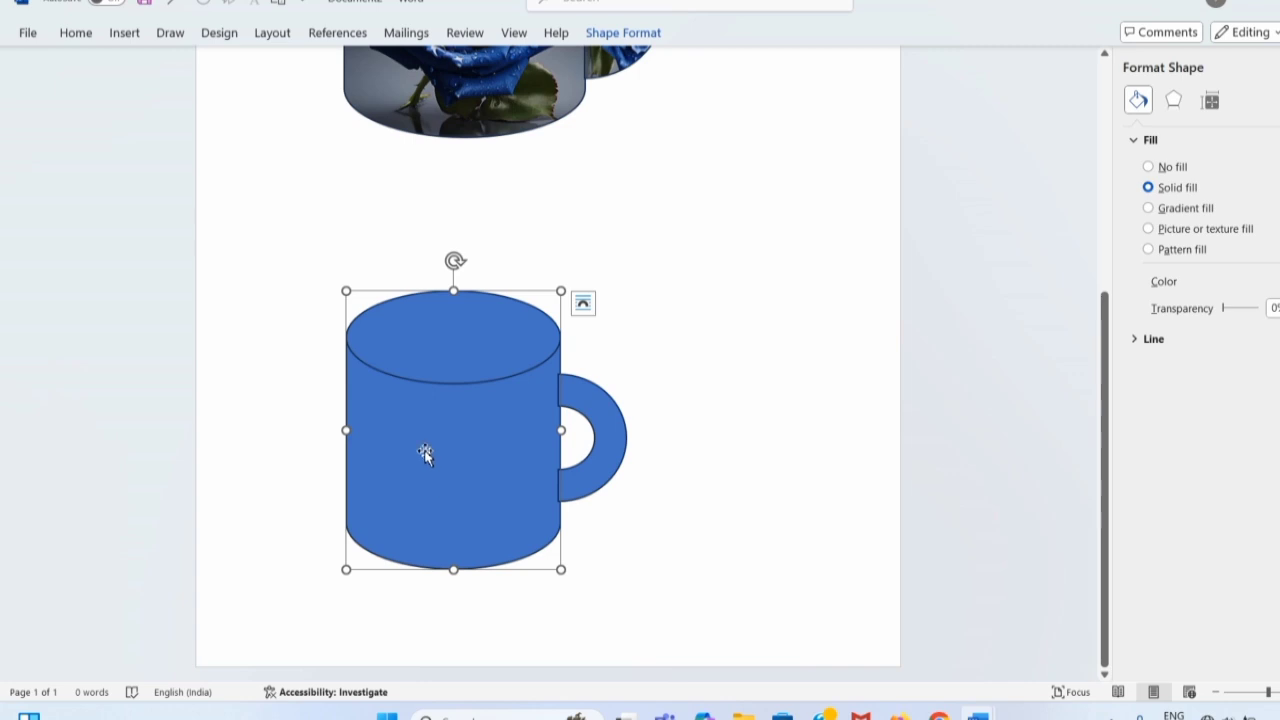
pyautogui.click(620, 33)
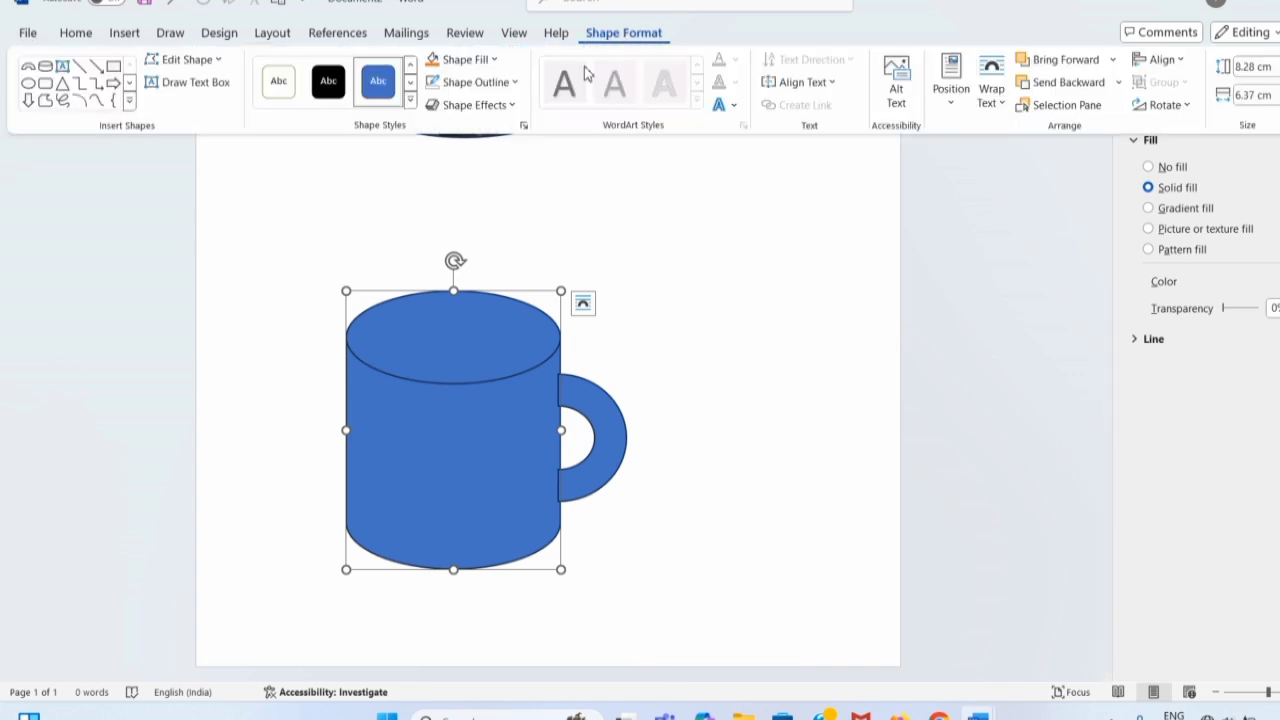
pyautogui.click(462, 60)
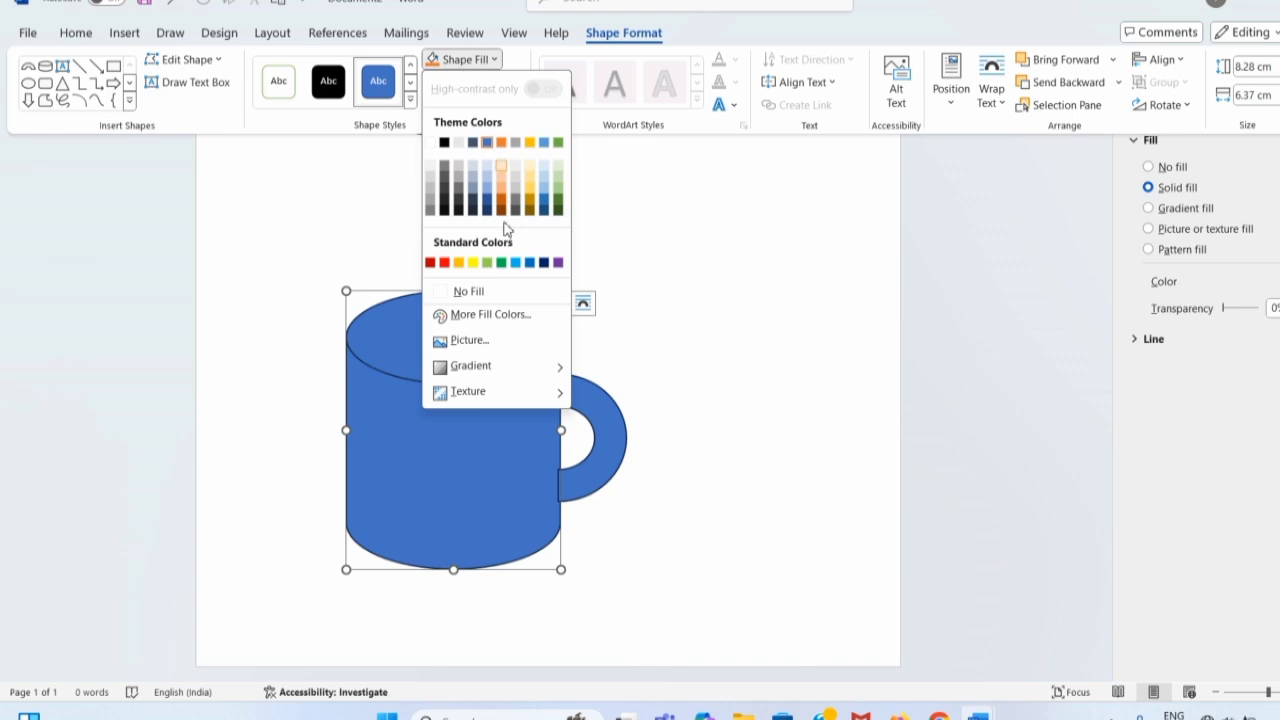
pyautogui.click(467, 341)
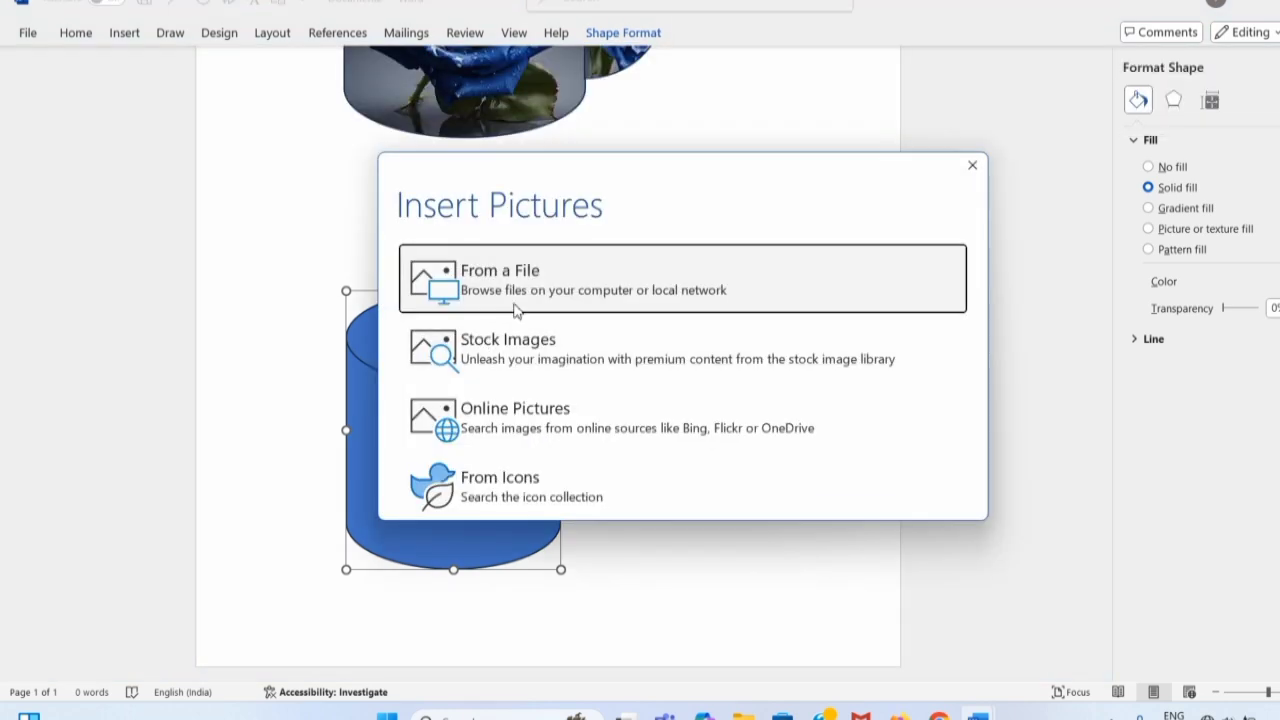
pyautogui.click(518, 289)
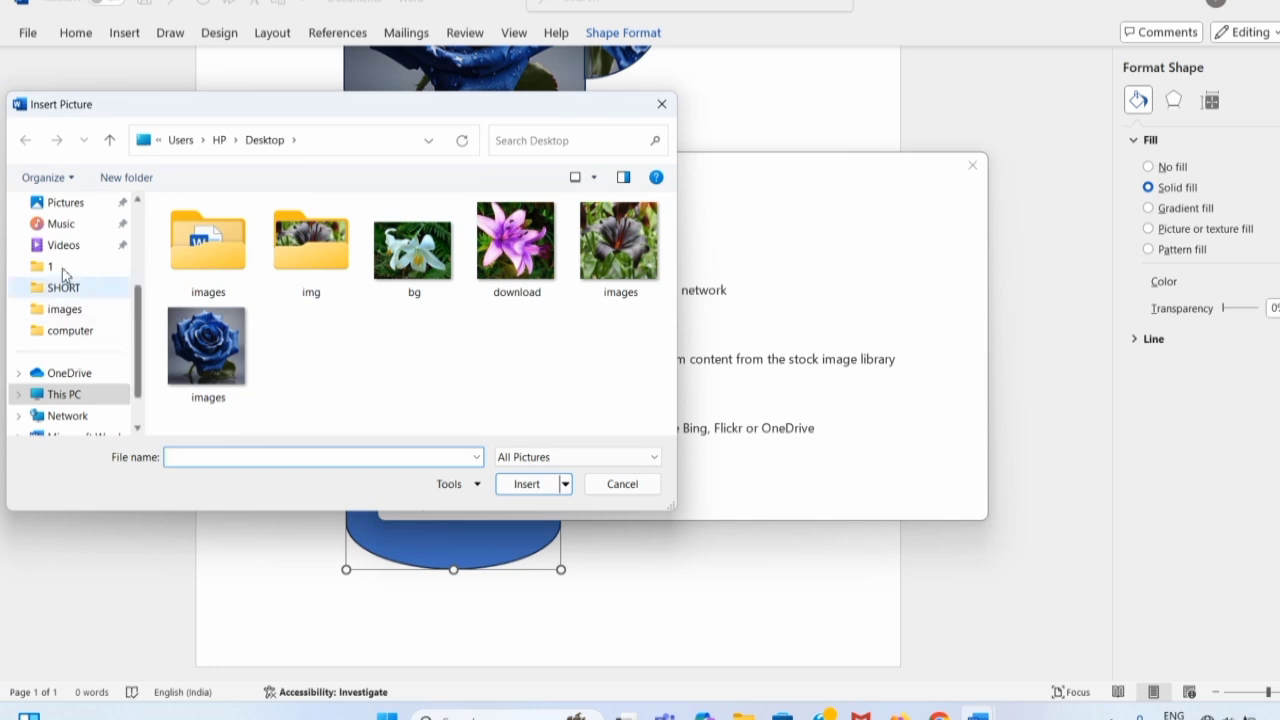
pyautogui.scroll(3, 65, 288)
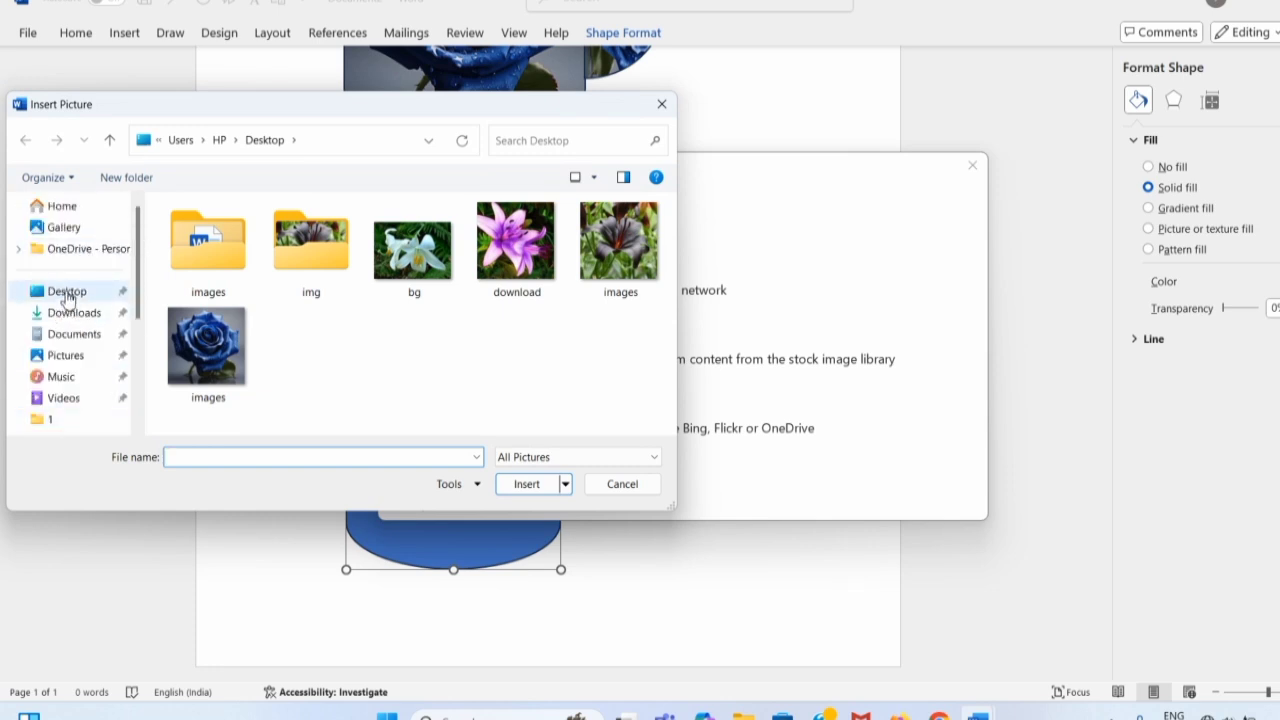
pyautogui.click(67, 291)
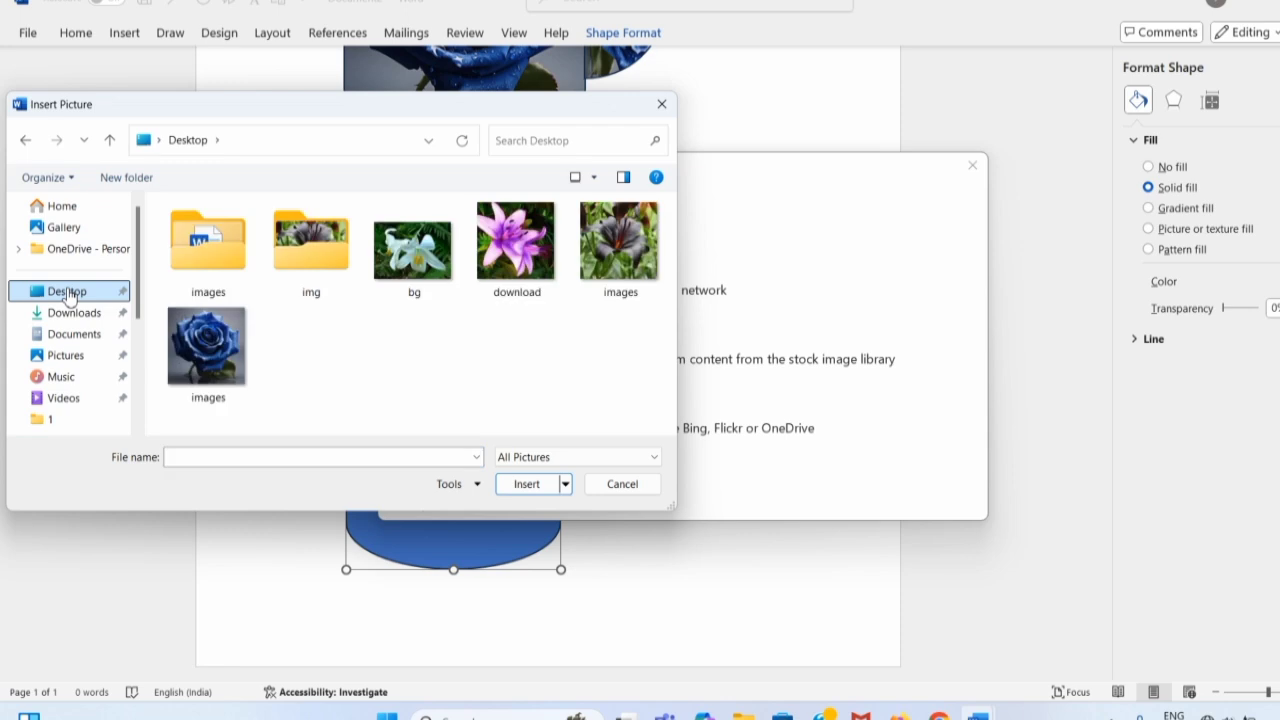
pyautogui.click(208, 350)
pyautogui.click(529, 487)
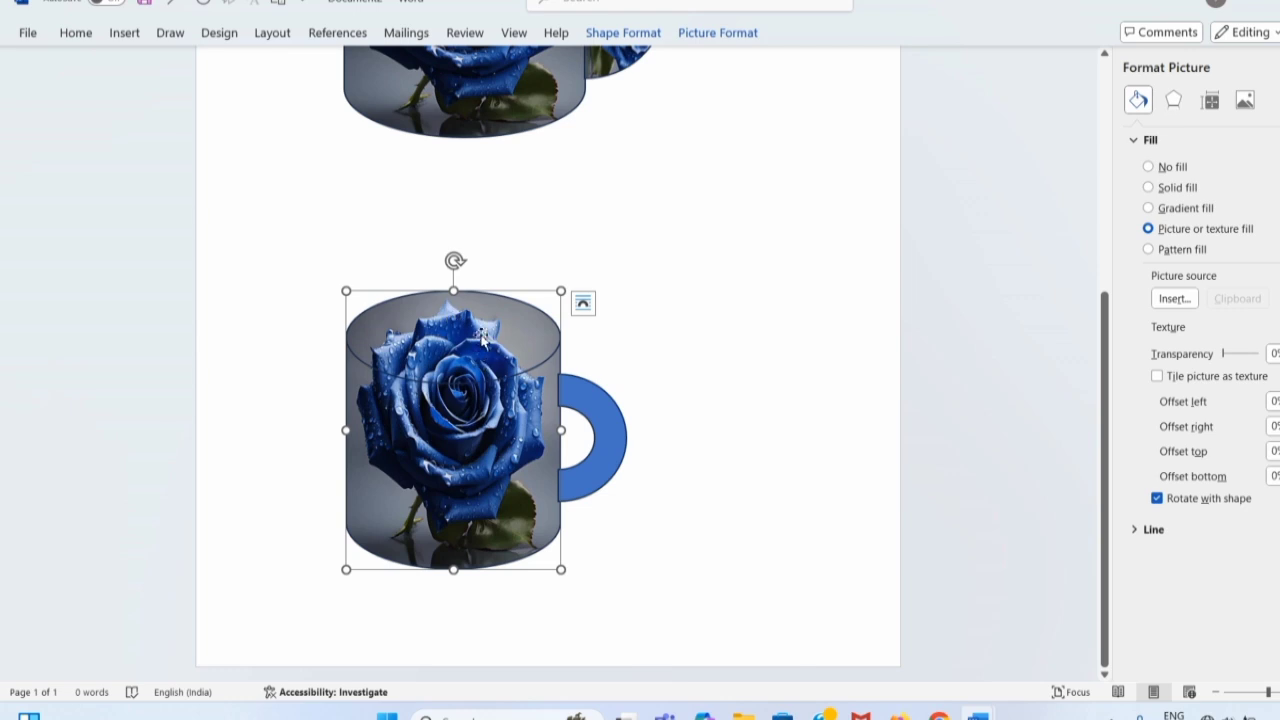
pyautogui.click(731, 260)
pyautogui.scroll(-3, 521, 343)
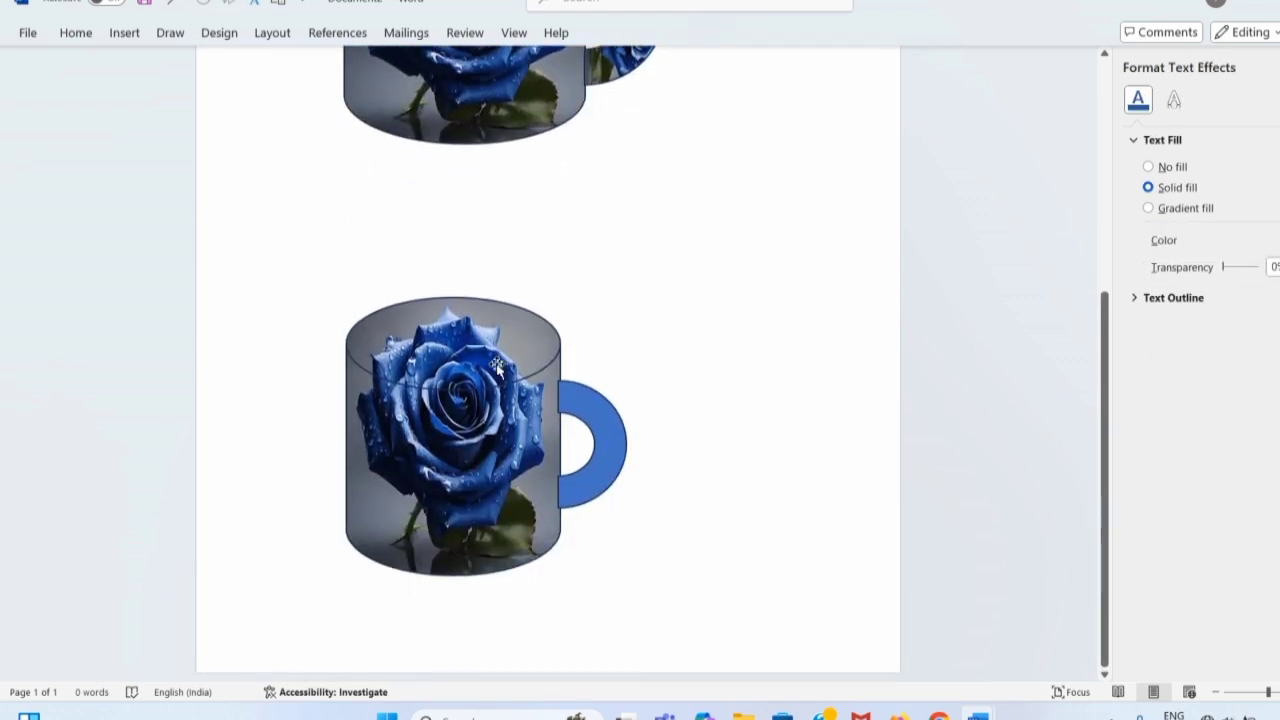
# Step: Set the top offset of the new cylinder's picture fill to 20%
pyautogui.click(521, 343)
pyautogui.click(638, 44)
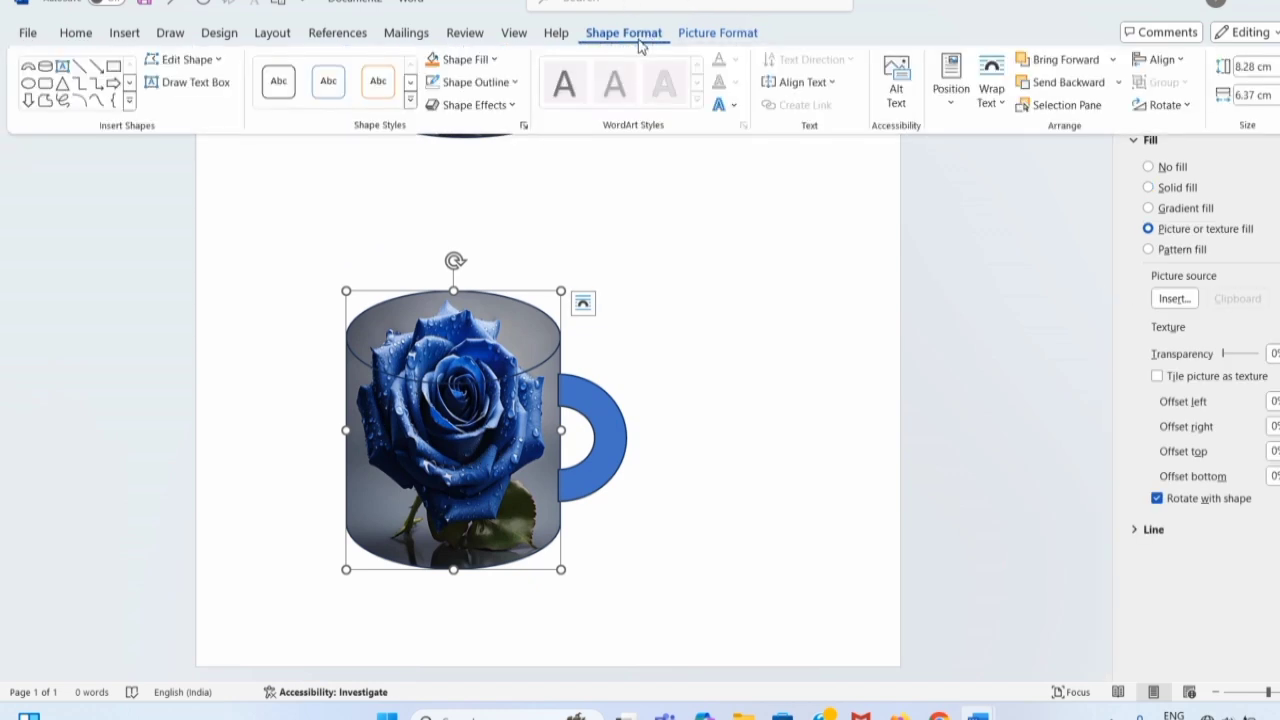
pyautogui.click(486, 62)
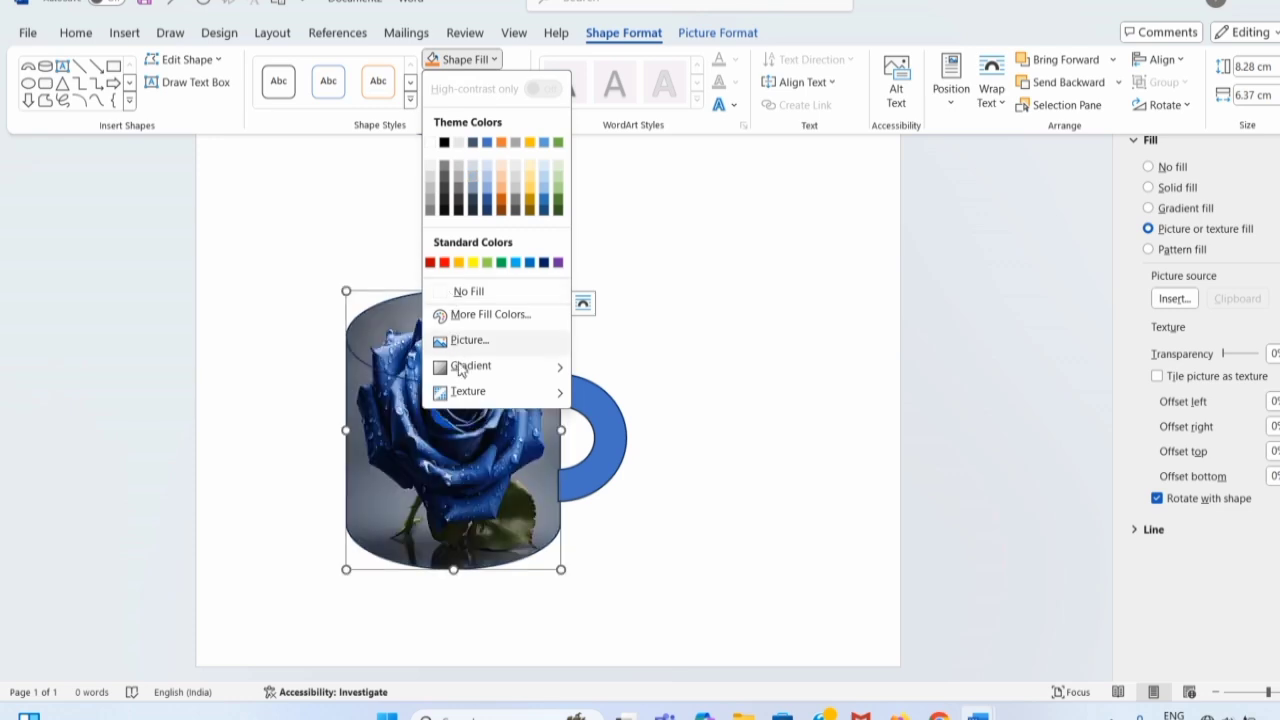
pyautogui.moveTo(498, 368)
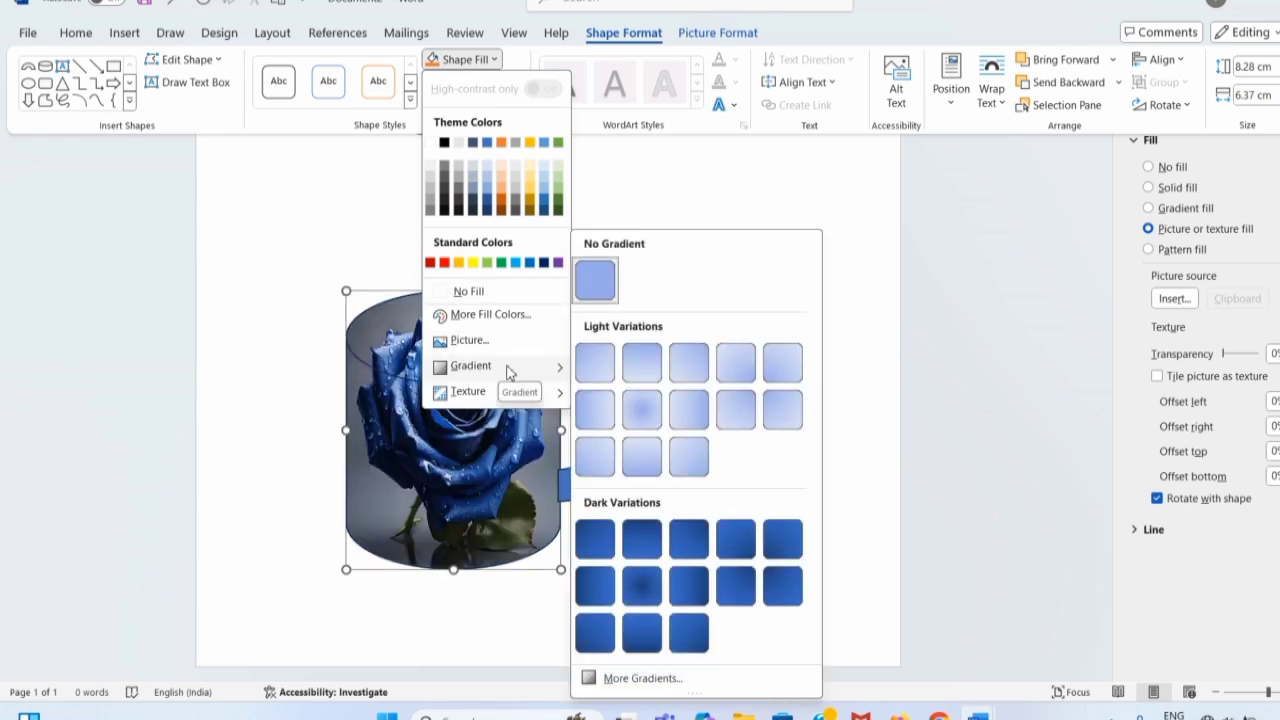
pyautogui.click(652, 682)
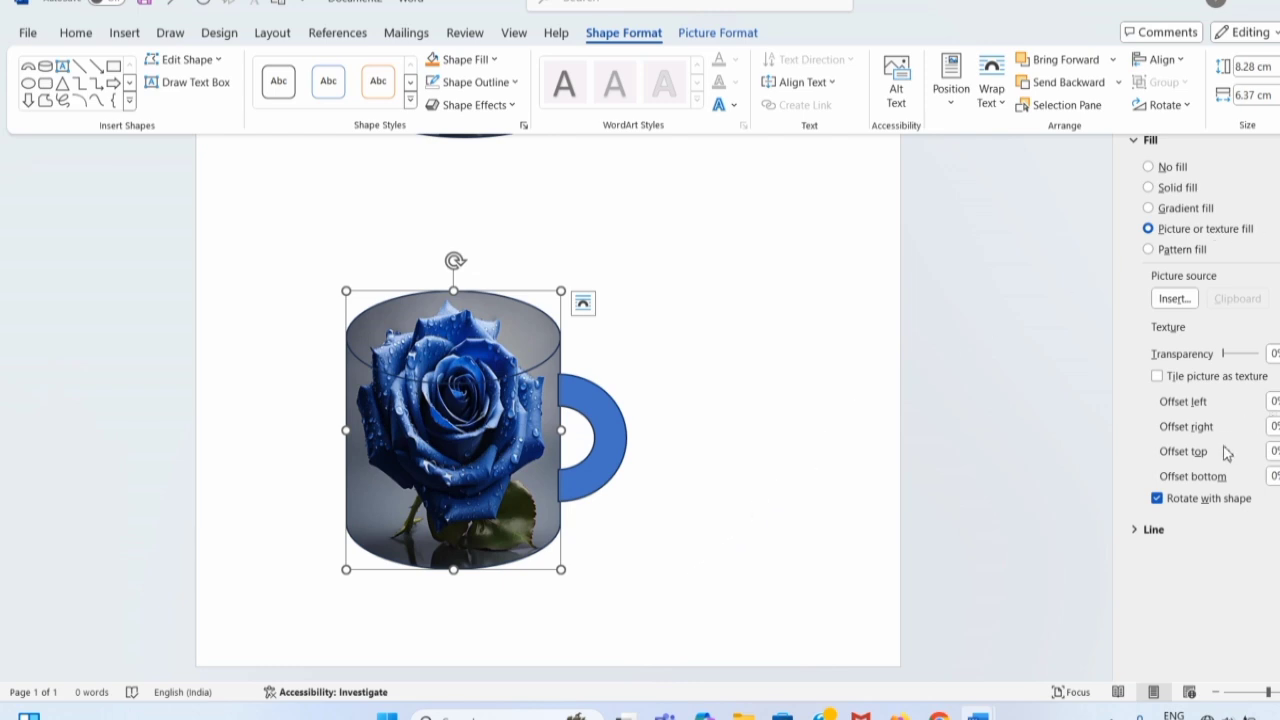
pyautogui.click(1279, 447)
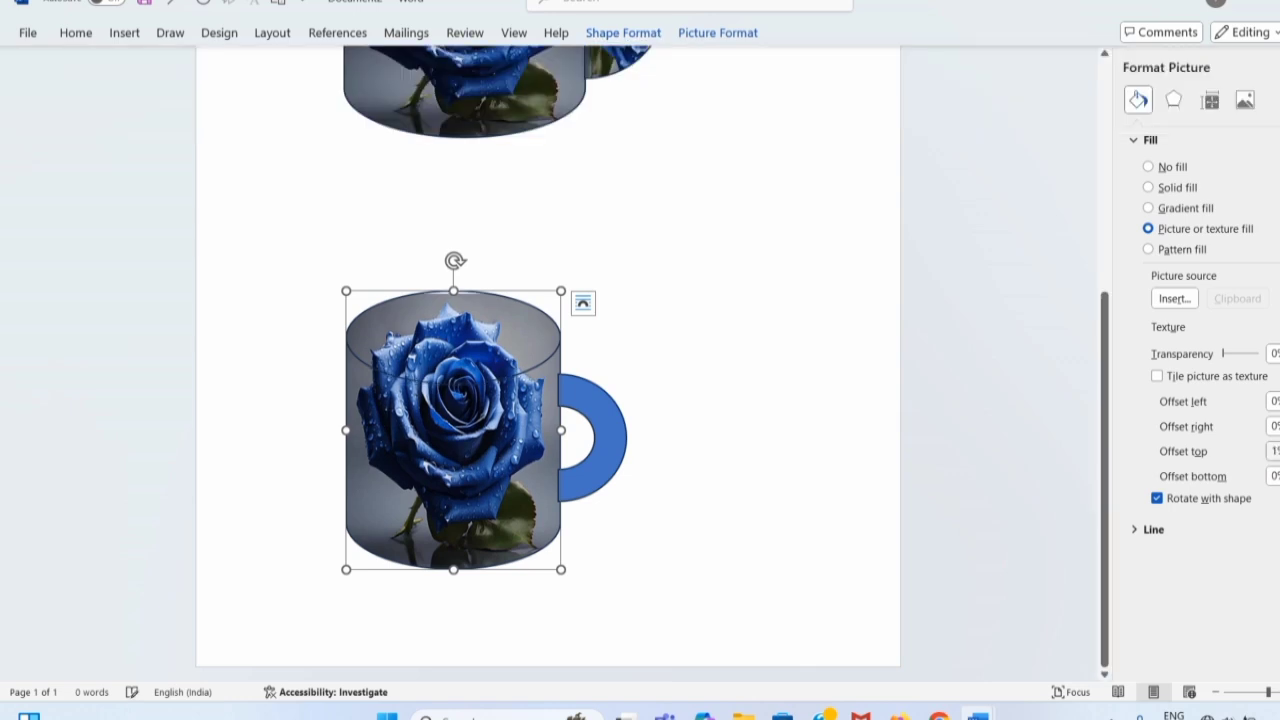
pyautogui.click(1279, 447)
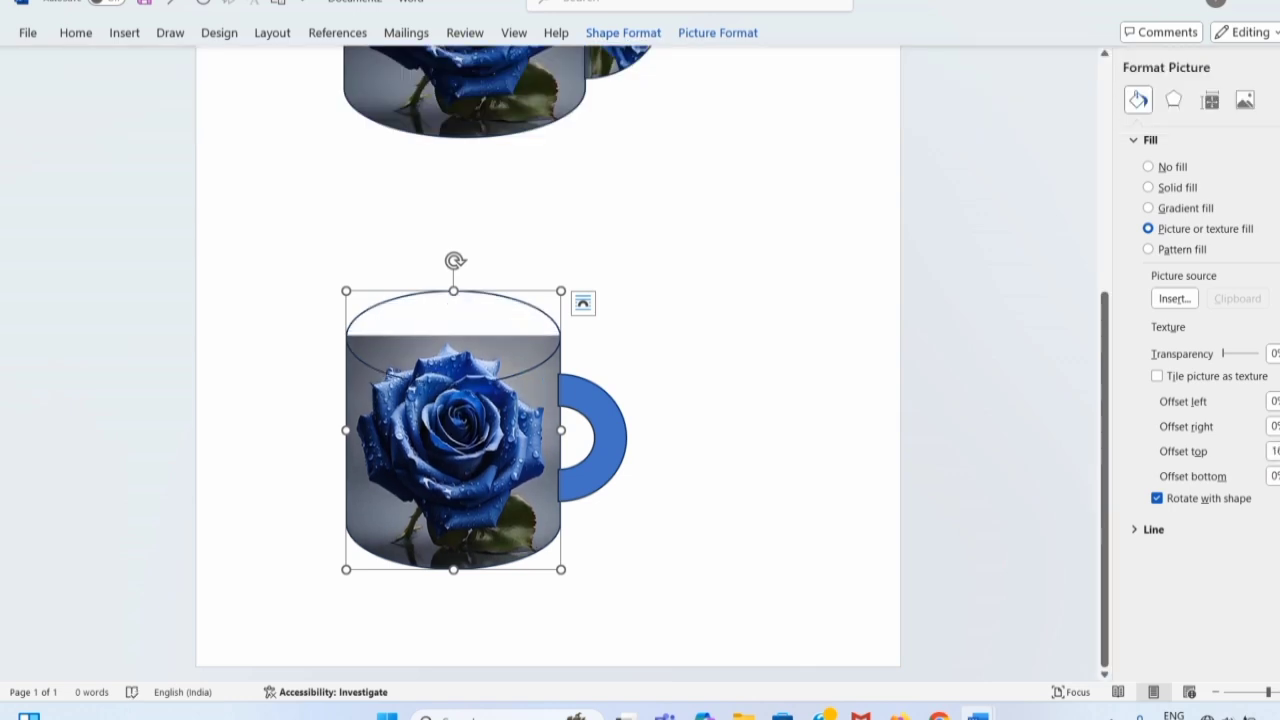
pyautogui.click(1279, 447)
pyautogui.click(1279, 447)
pyautogui.click(1279, 447)
pyautogui.click(1279, 447)
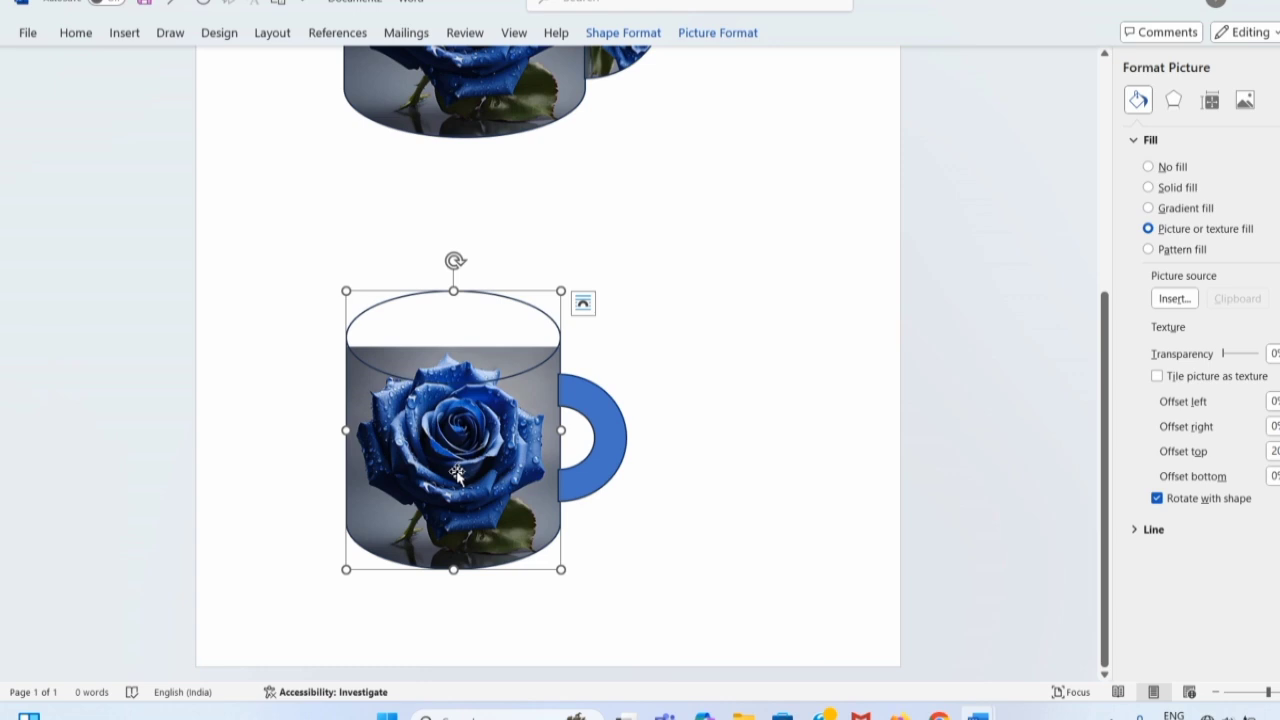
pyautogui.click(601, 450)
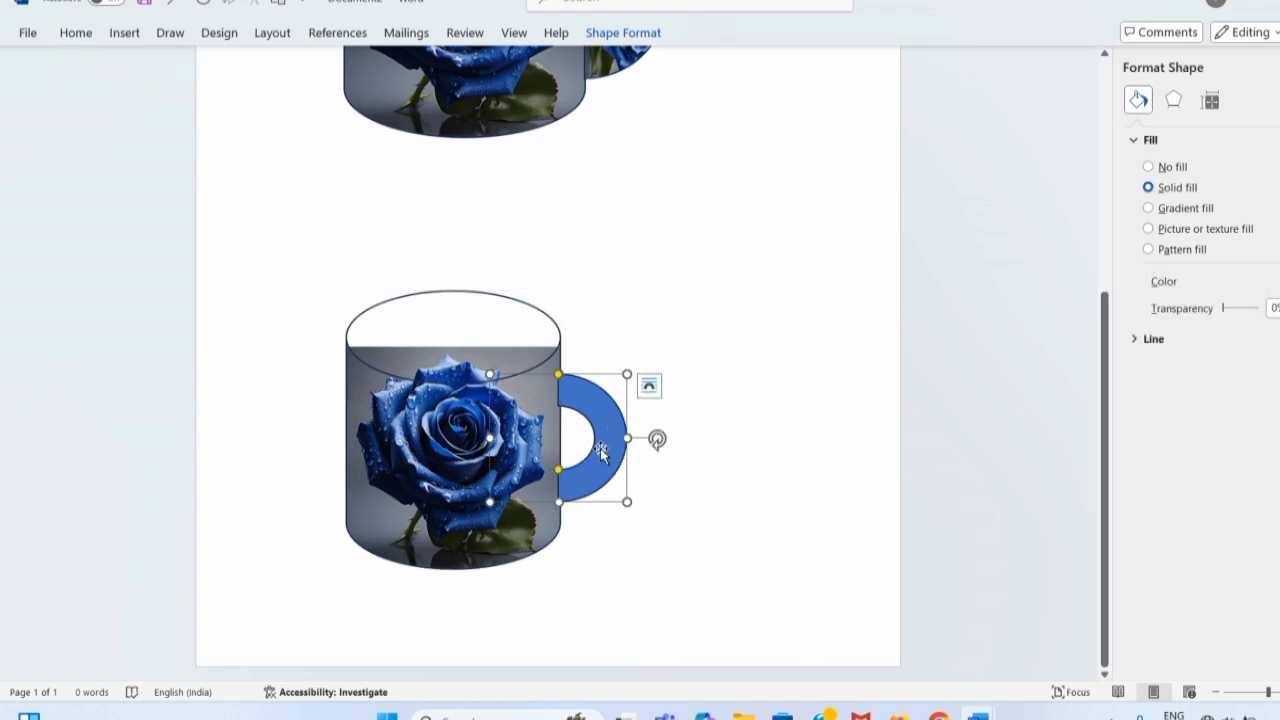
pyautogui.click(706, 449)
pyautogui.scroll(3, 603, 457)
pyautogui.scroll(-3, 609, 400)
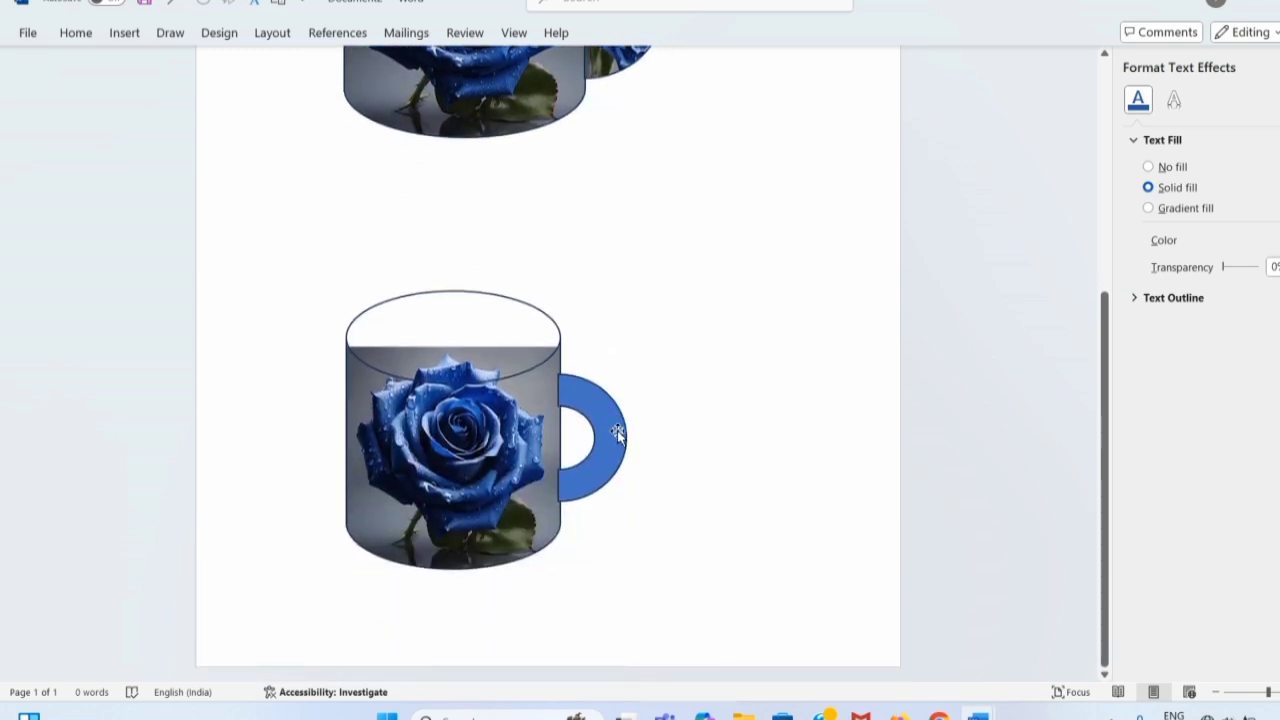
# Step: Fill the second mug's handle with the blue rose picture from the Desktop and set the fill's right offset to 6%
pyautogui.click(614, 430)
pyautogui.click(623, 32)
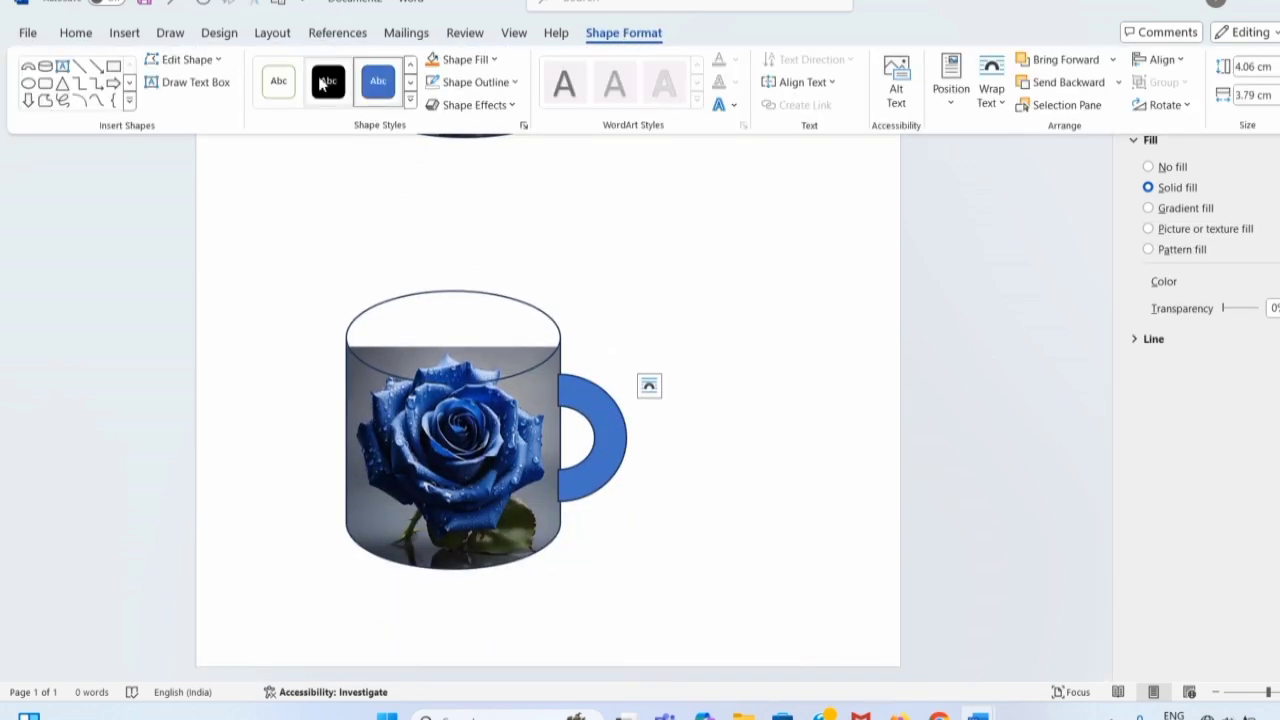
pyautogui.click(463, 60)
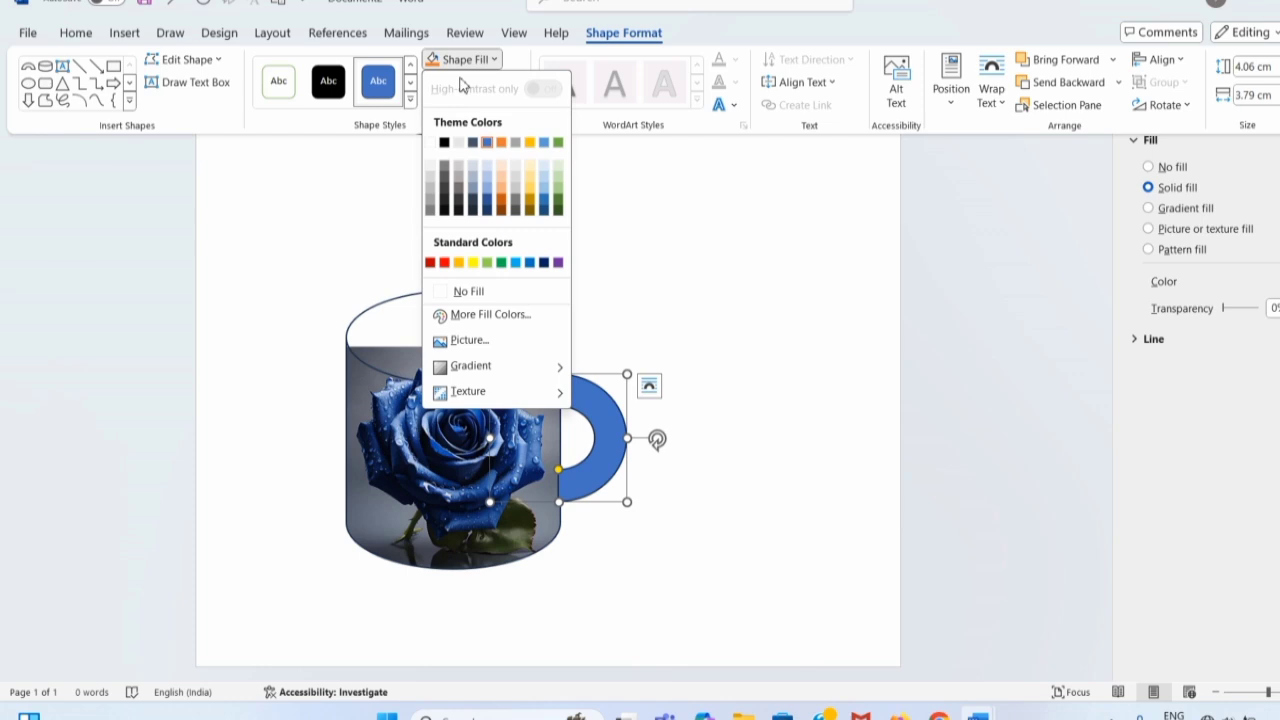
pyautogui.click(470, 340)
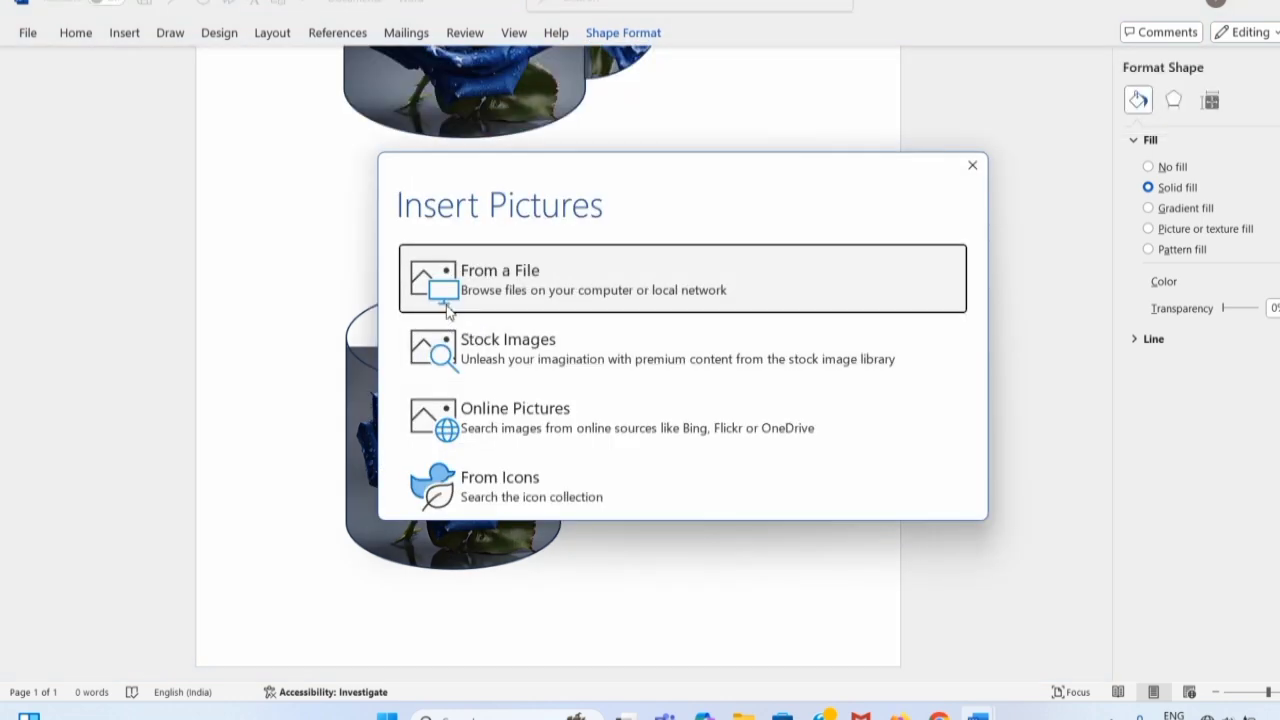
pyautogui.click(491, 277)
pyautogui.click(206, 348)
pyautogui.click(527, 484)
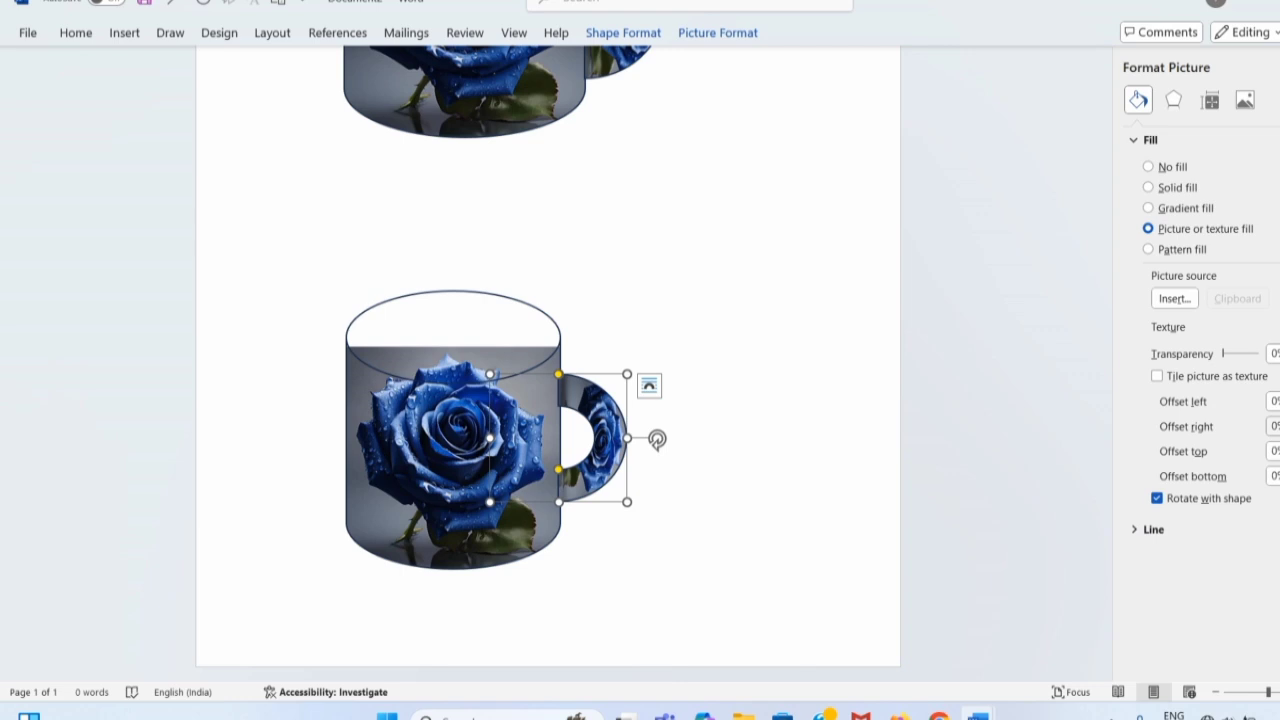
pyautogui.click(1279, 422)
pyautogui.click(1279, 422)
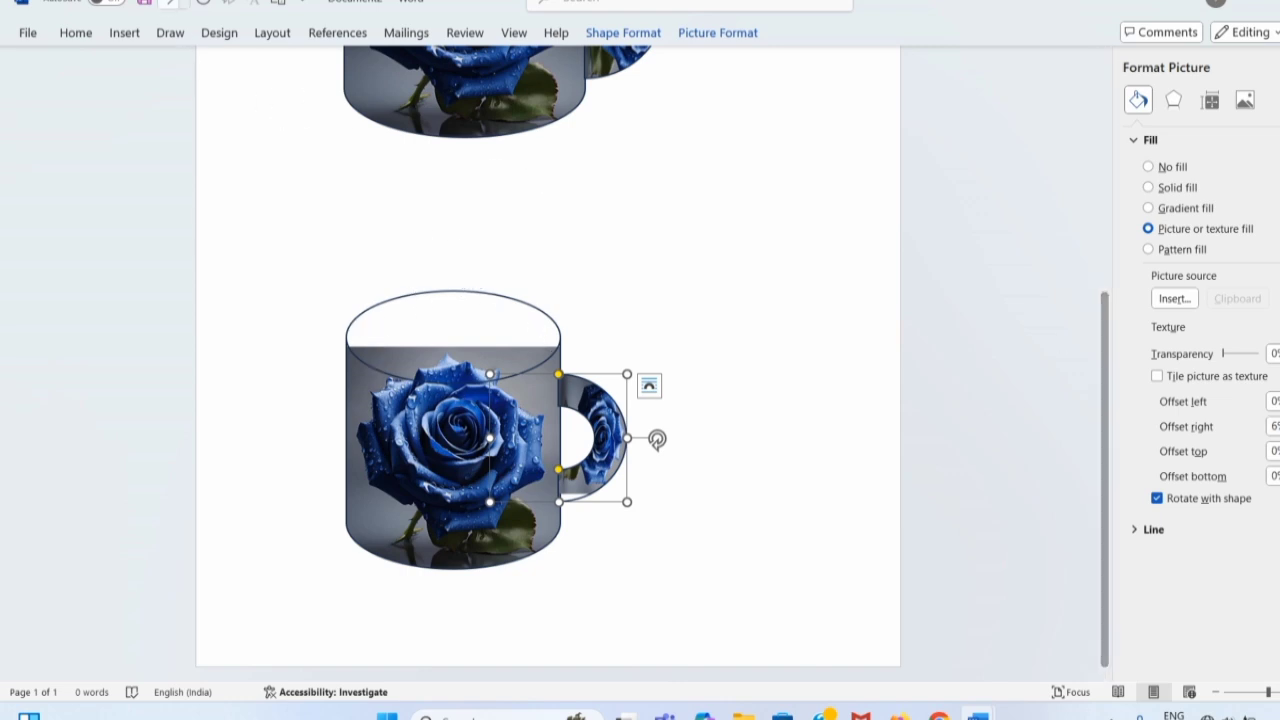
# Step: Draw an oval on the second mug's rim and stretch it to about 2.77 cm high by 6.46 cm wide, covering the cylinder's top face
pyautogui.click(122, 40)
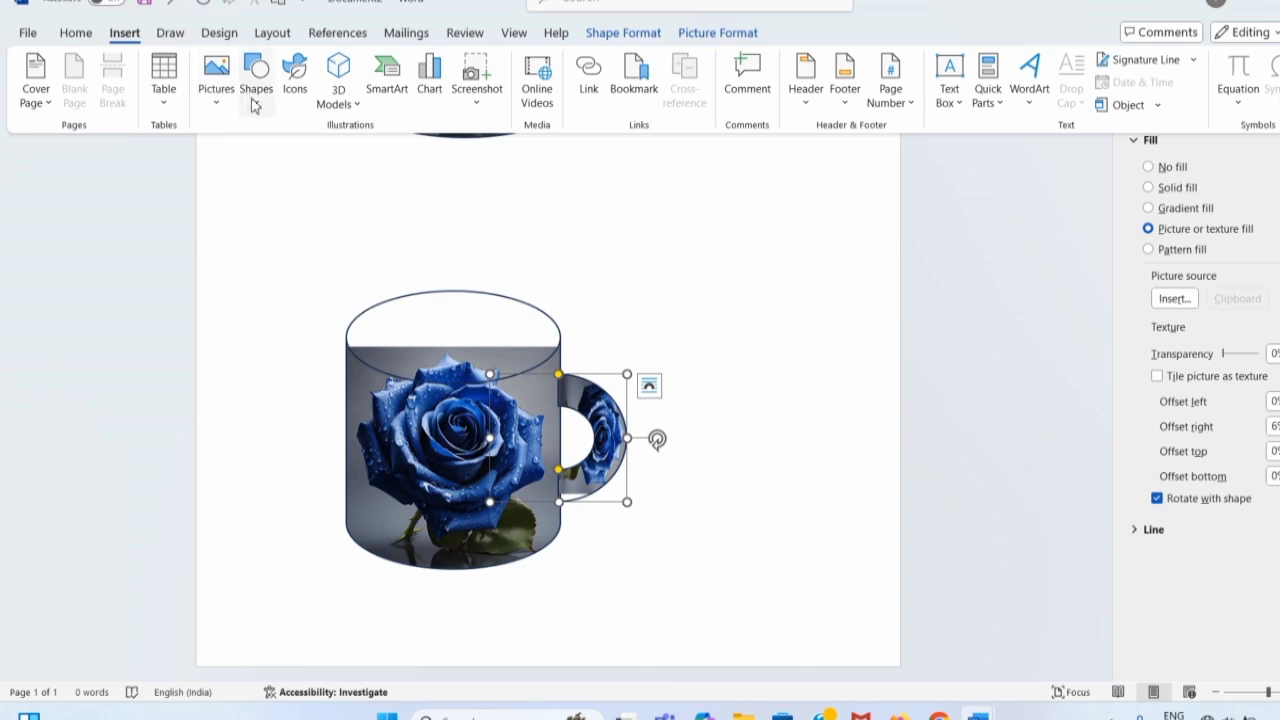
pyautogui.click(255, 90)
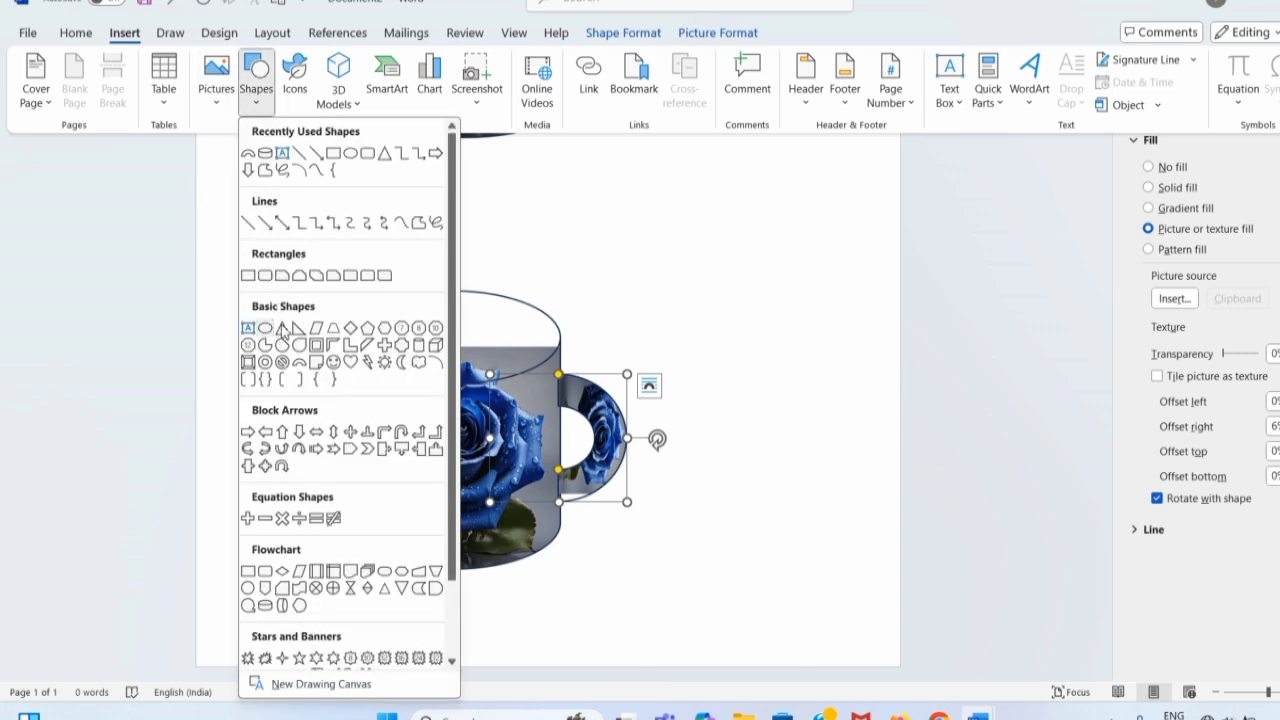
pyautogui.click(266, 330)
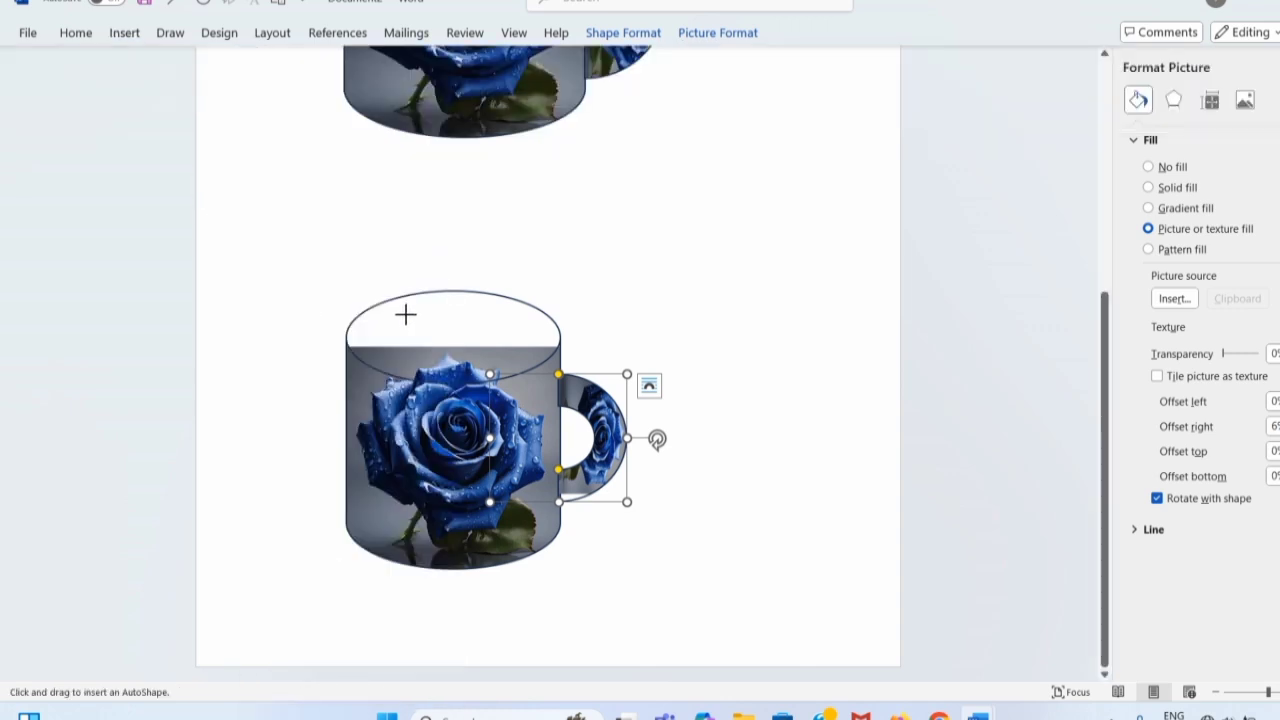
pyautogui.moveTo(359, 318); pyautogui.dragTo(563, 365)
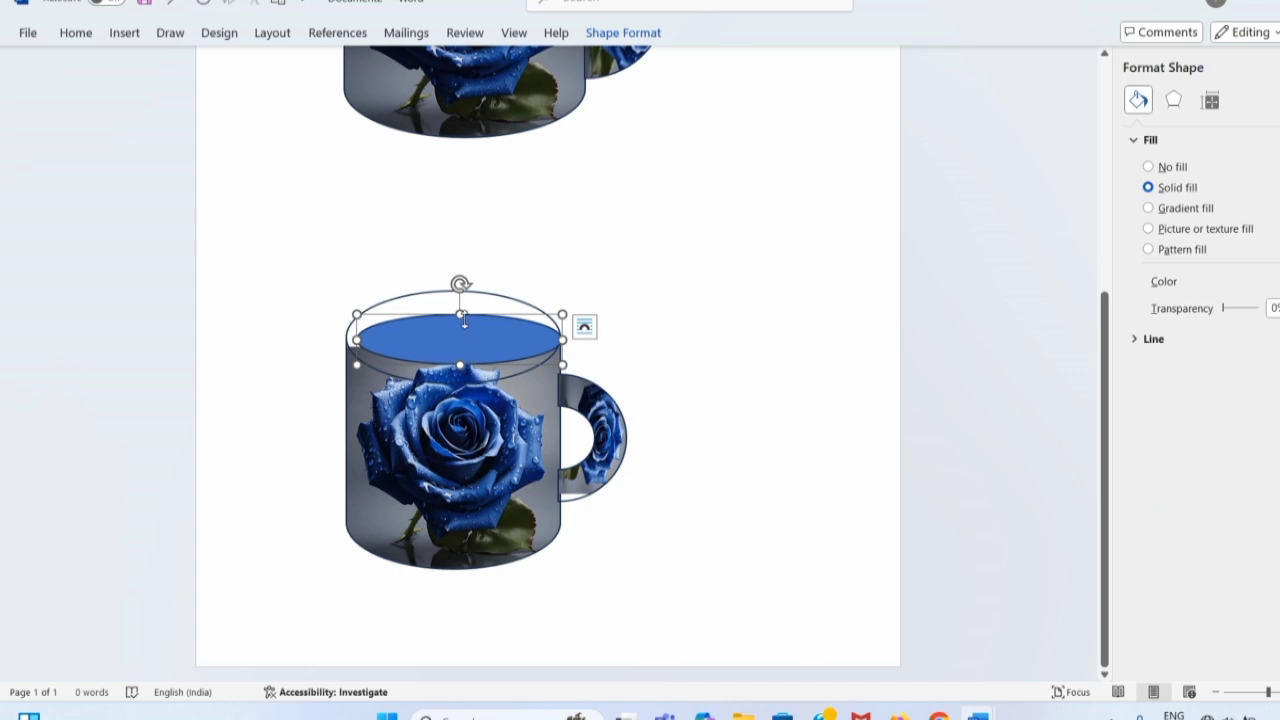
pyautogui.moveTo(461, 314); pyautogui.dragTo(461, 293)
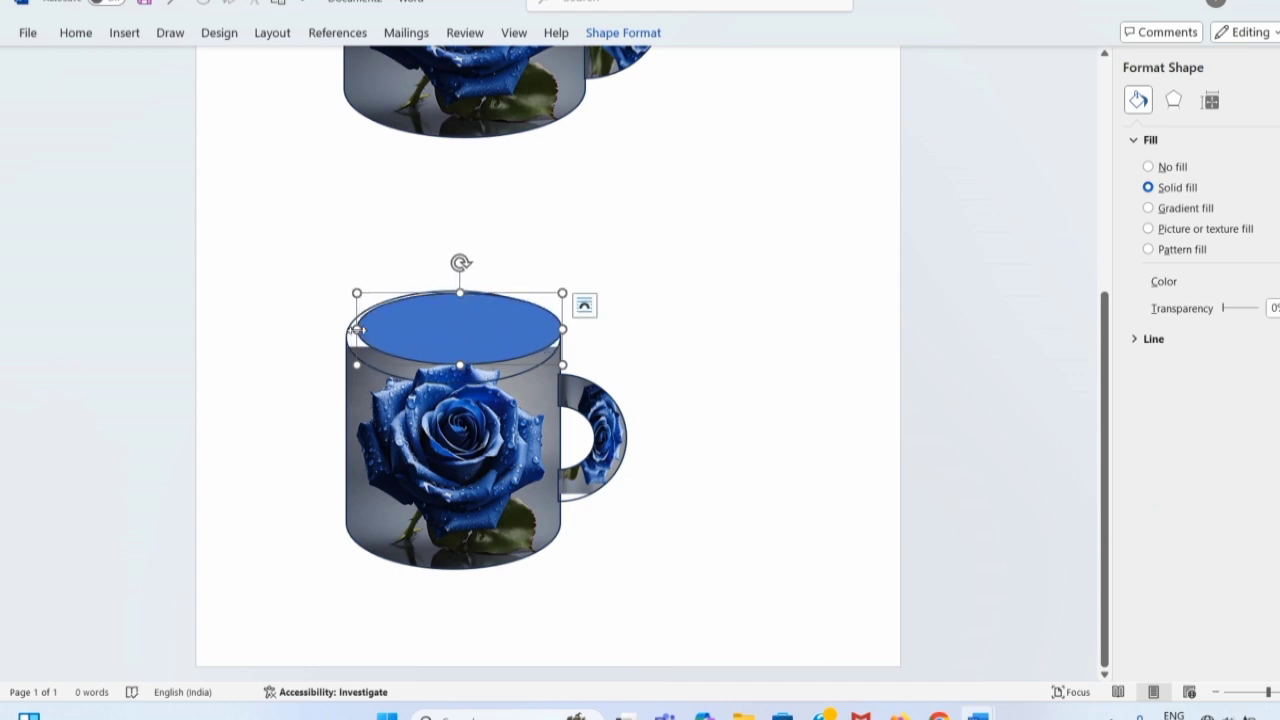
pyautogui.moveTo(357, 329); pyautogui.dragTo(345, 329)
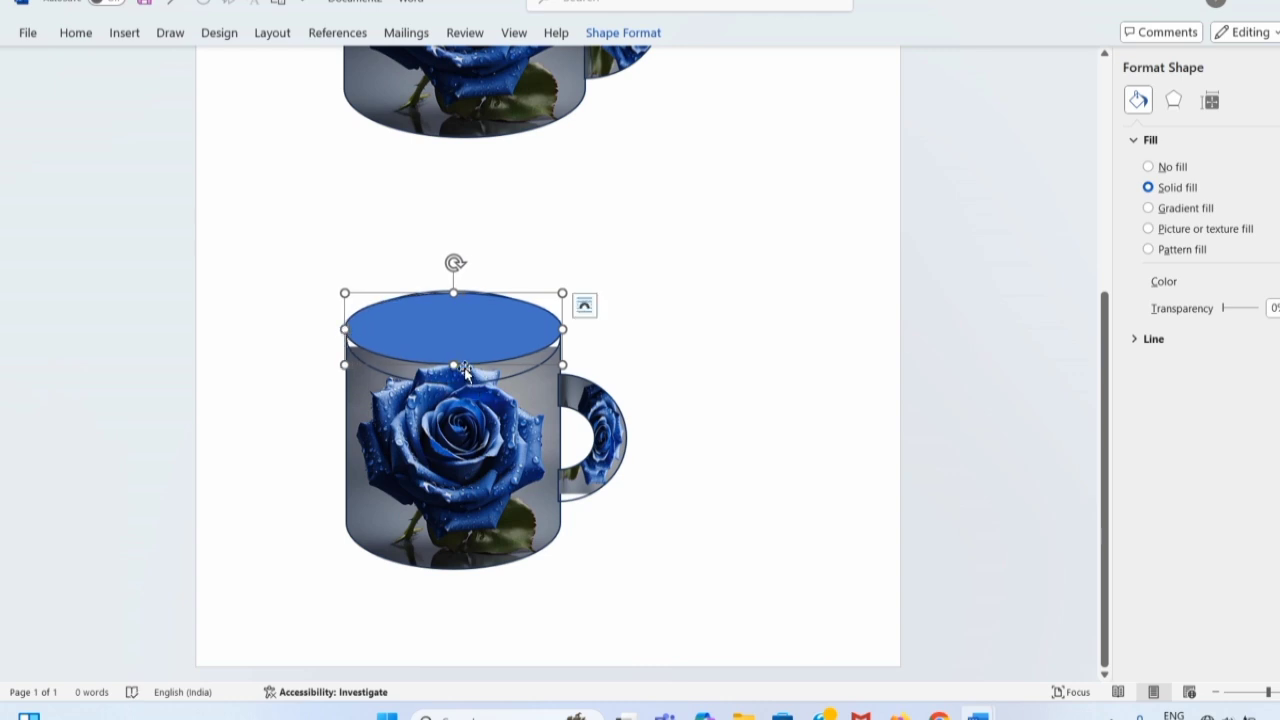
pyautogui.moveTo(455, 364); pyautogui.dragTo(454, 383)
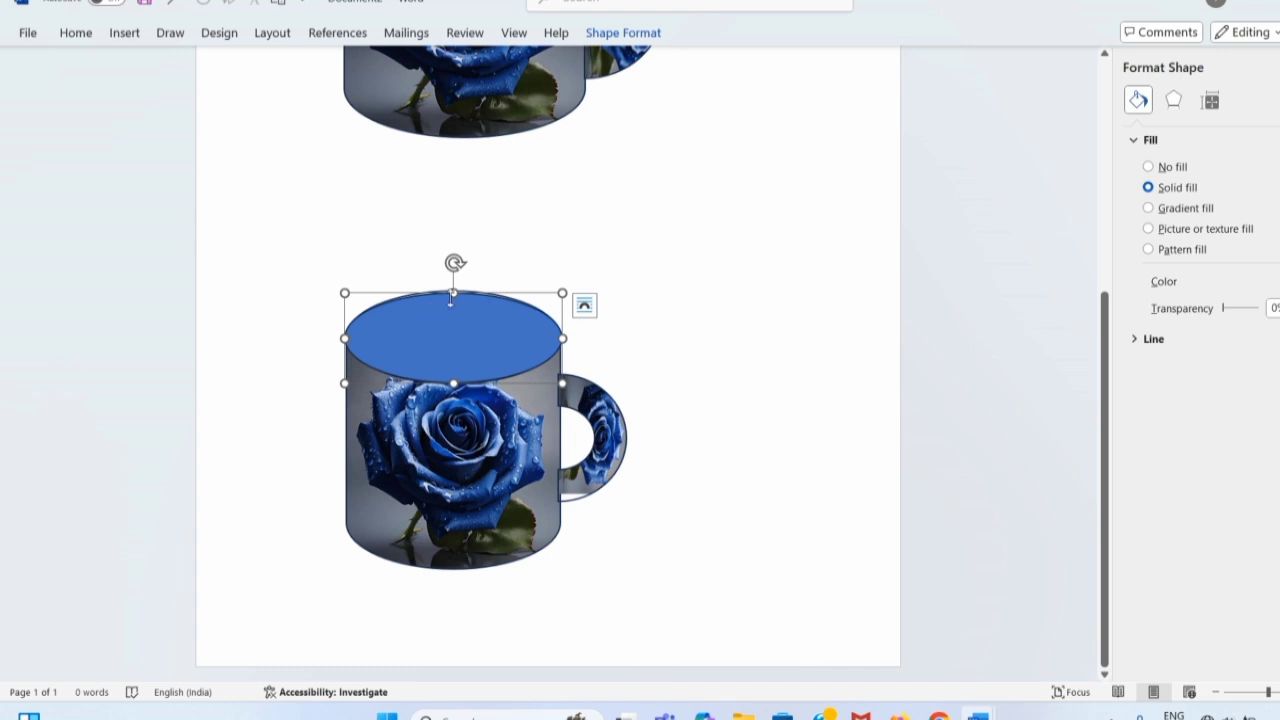
pyautogui.moveTo(455, 293); pyautogui.dragTo(455, 289)
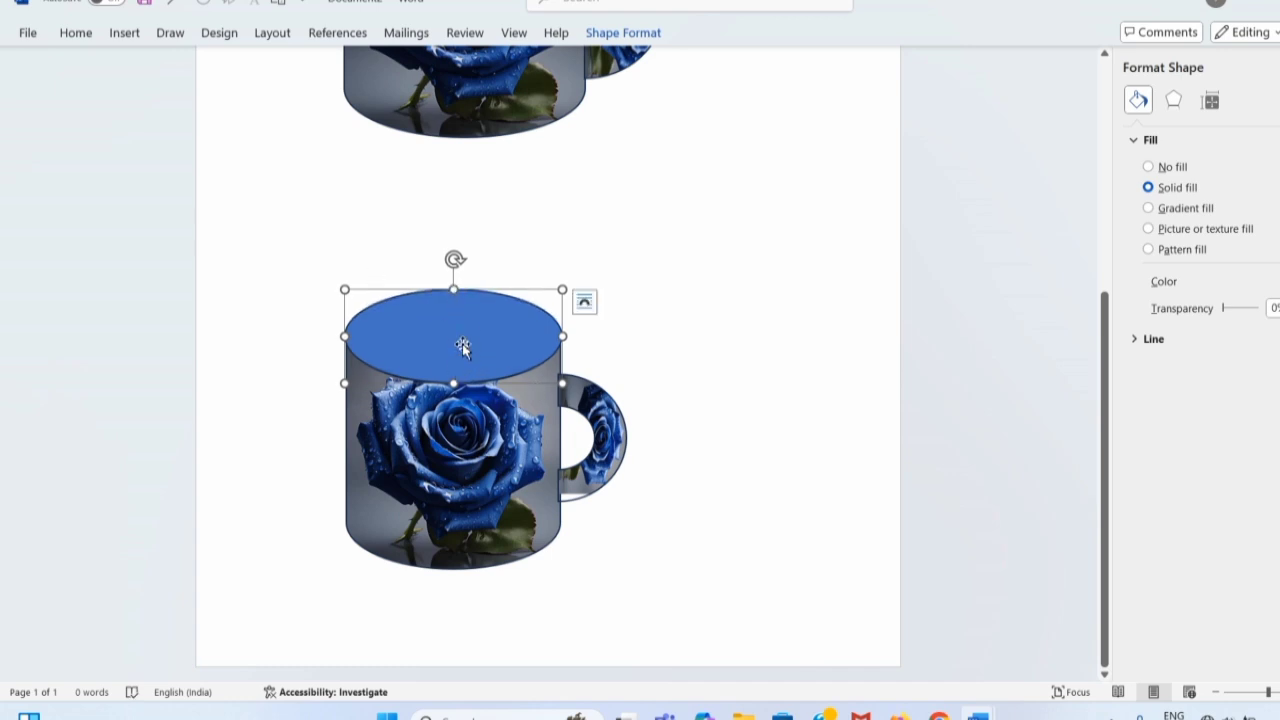
pyautogui.click(796, 352)
# Step: Fill the second mug's top oval with the light linear gradient that fades from left to right, matching the first mug's rim
pyautogui.scroll(-3, 472, 264)
pyautogui.scroll(4, 505, 284)
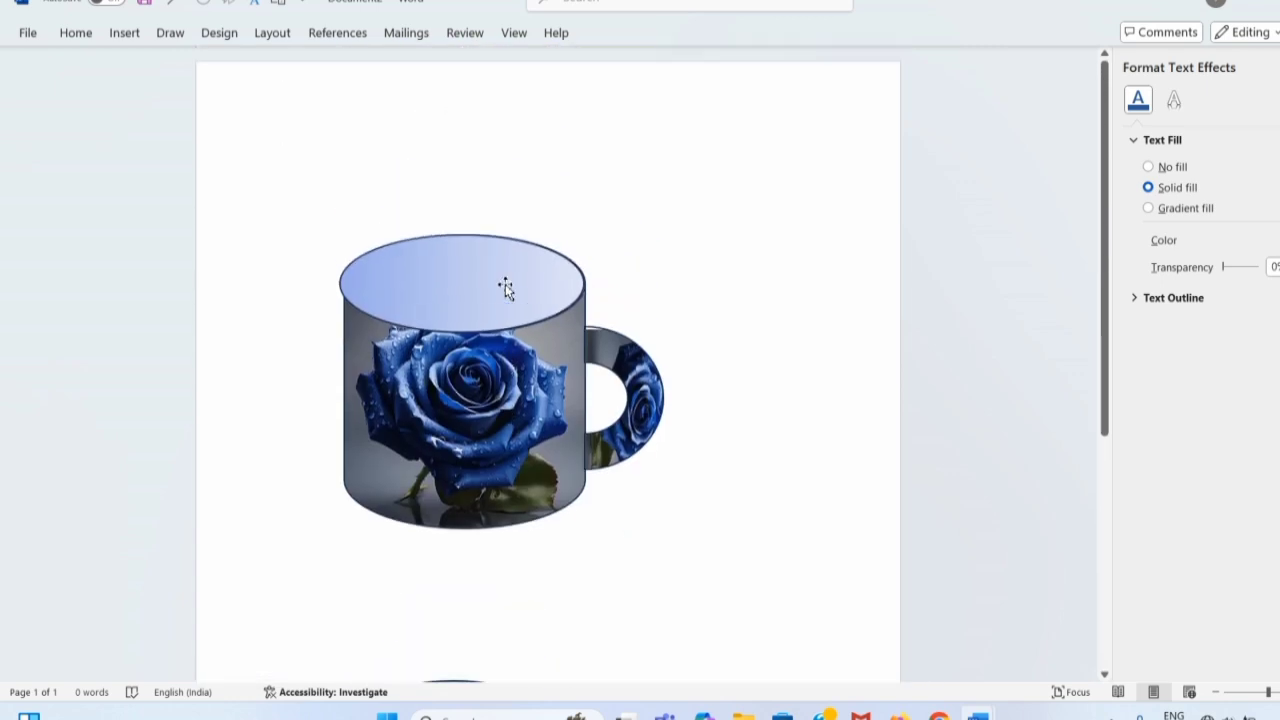
pyautogui.scroll(-3, 505, 283)
pyautogui.scroll(-3, 505, 283)
pyautogui.click(437, 327)
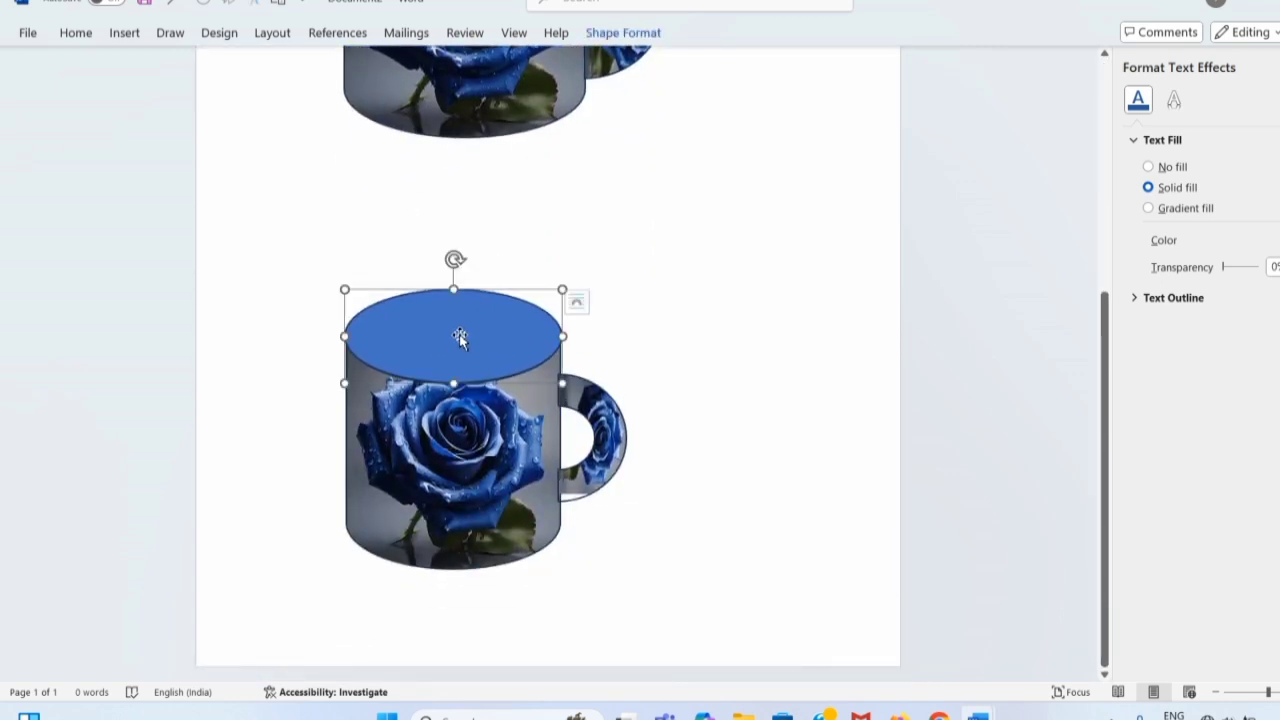
pyautogui.click(626, 33)
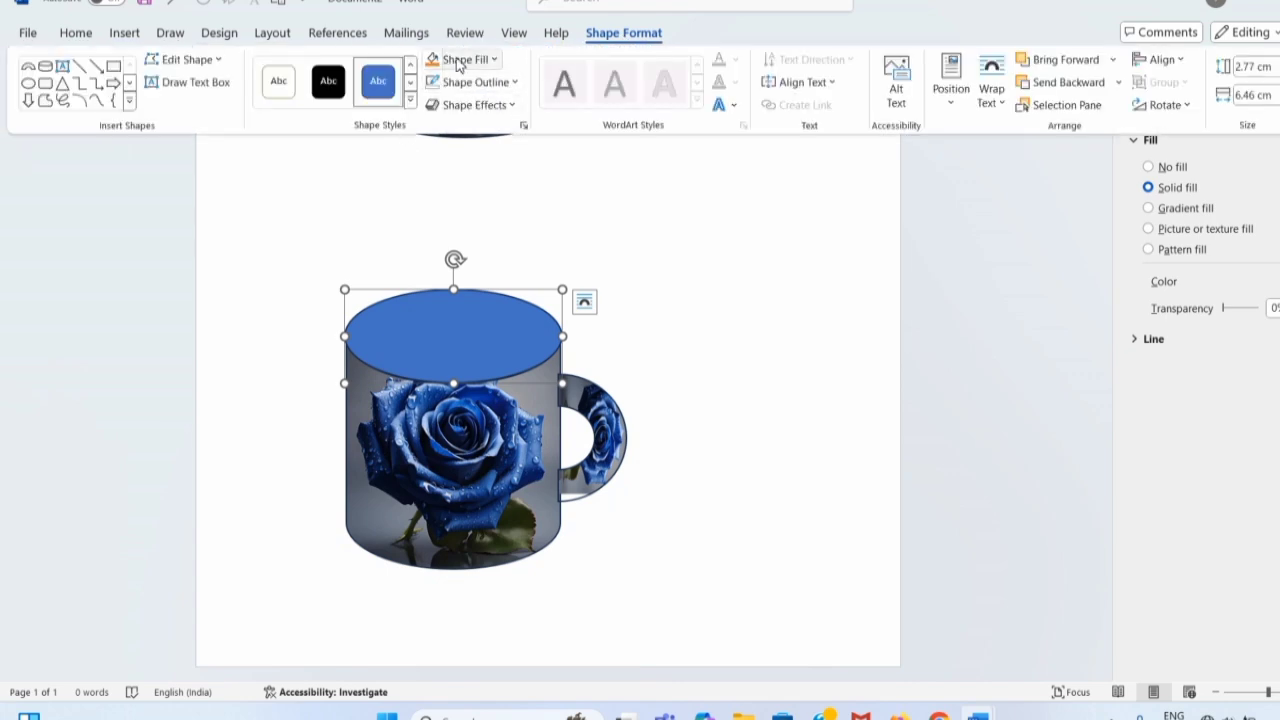
pyautogui.click(455, 60)
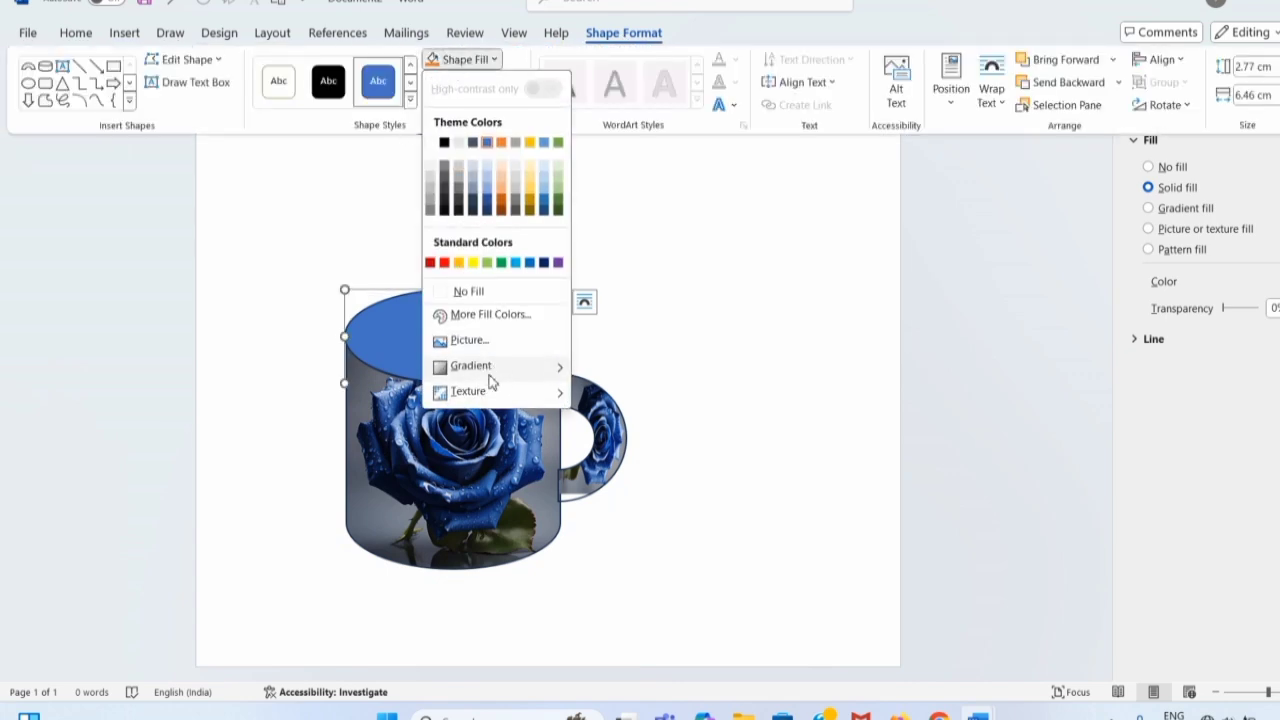
pyautogui.moveTo(491, 371)
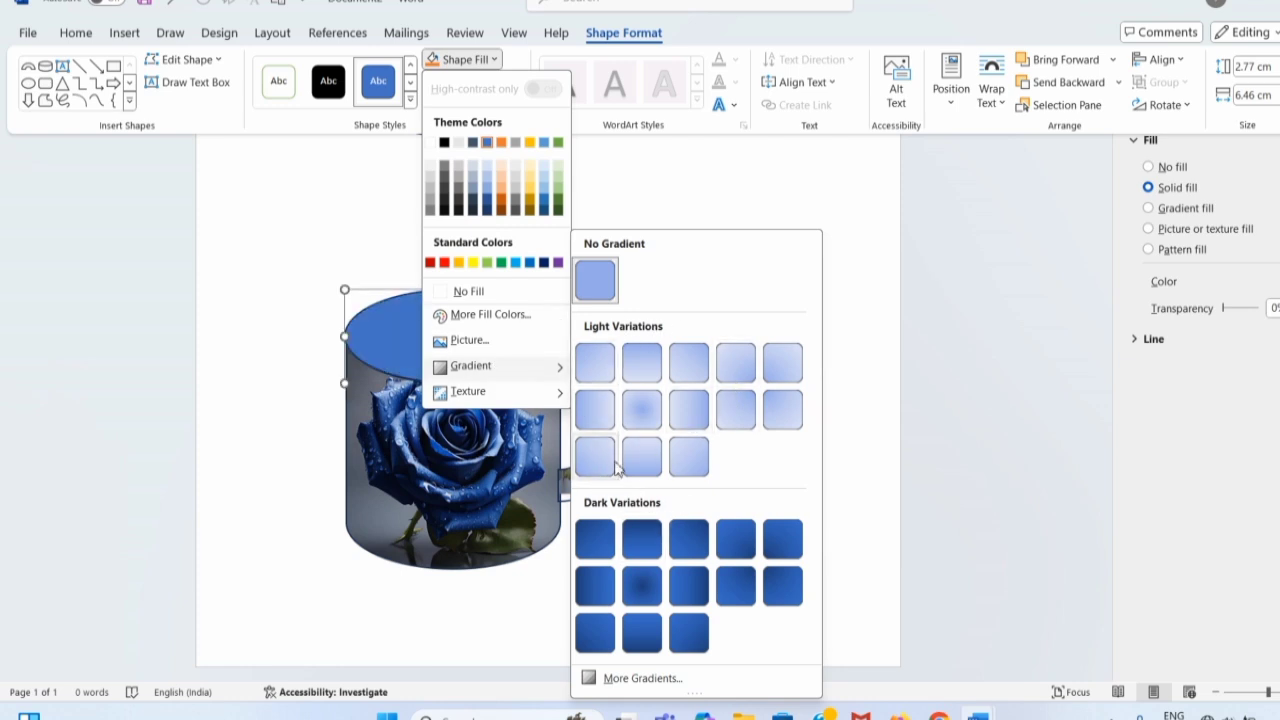
pyautogui.click(593, 412)
pyautogui.click(656, 325)
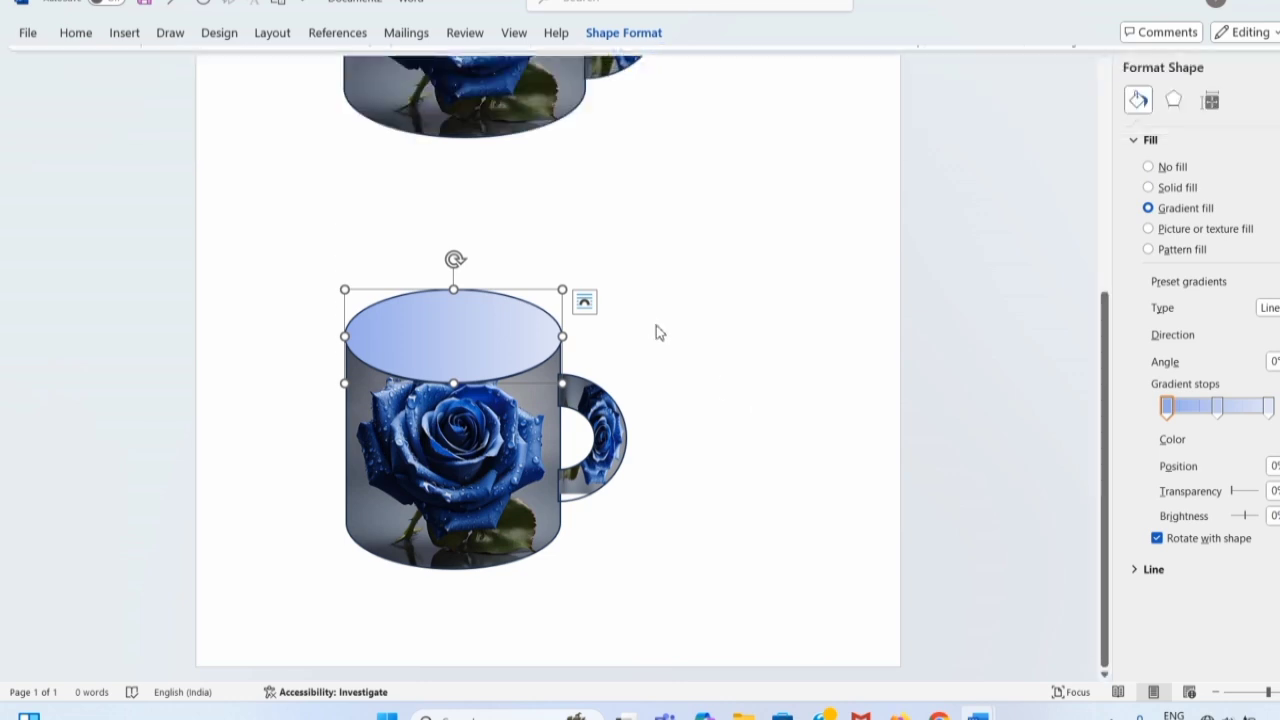
pyautogui.scroll(3, 634, 354)
pyautogui.scroll(-5, 620, 330)
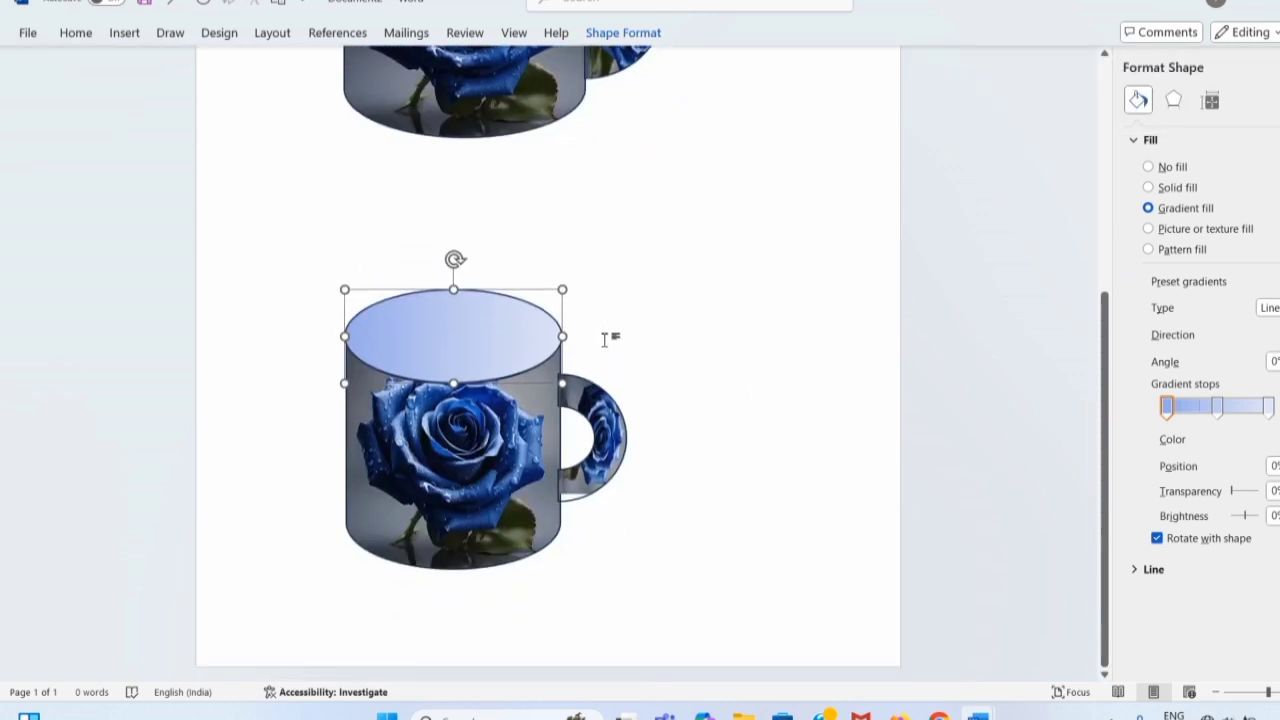
pyautogui.scroll(4, 605, 337)
pyautogui.scroll(1, 601, 338)
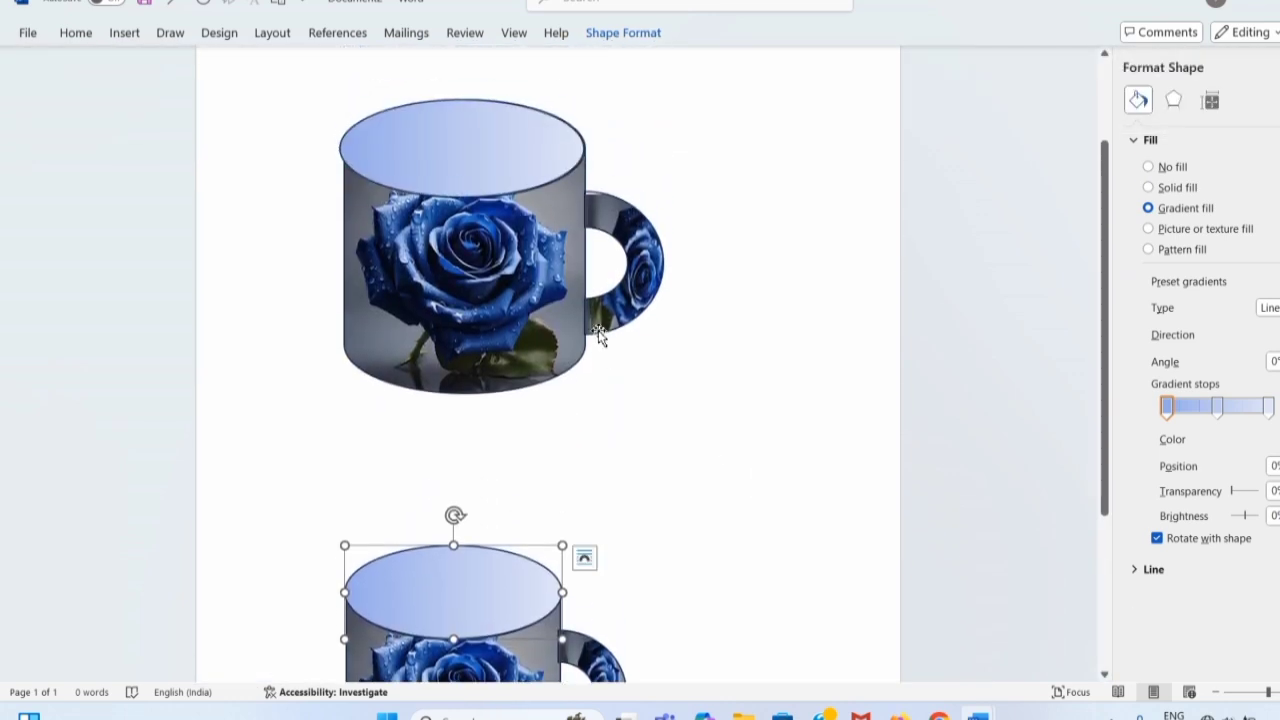
pyautogui.scroll(-4, 598, 337)
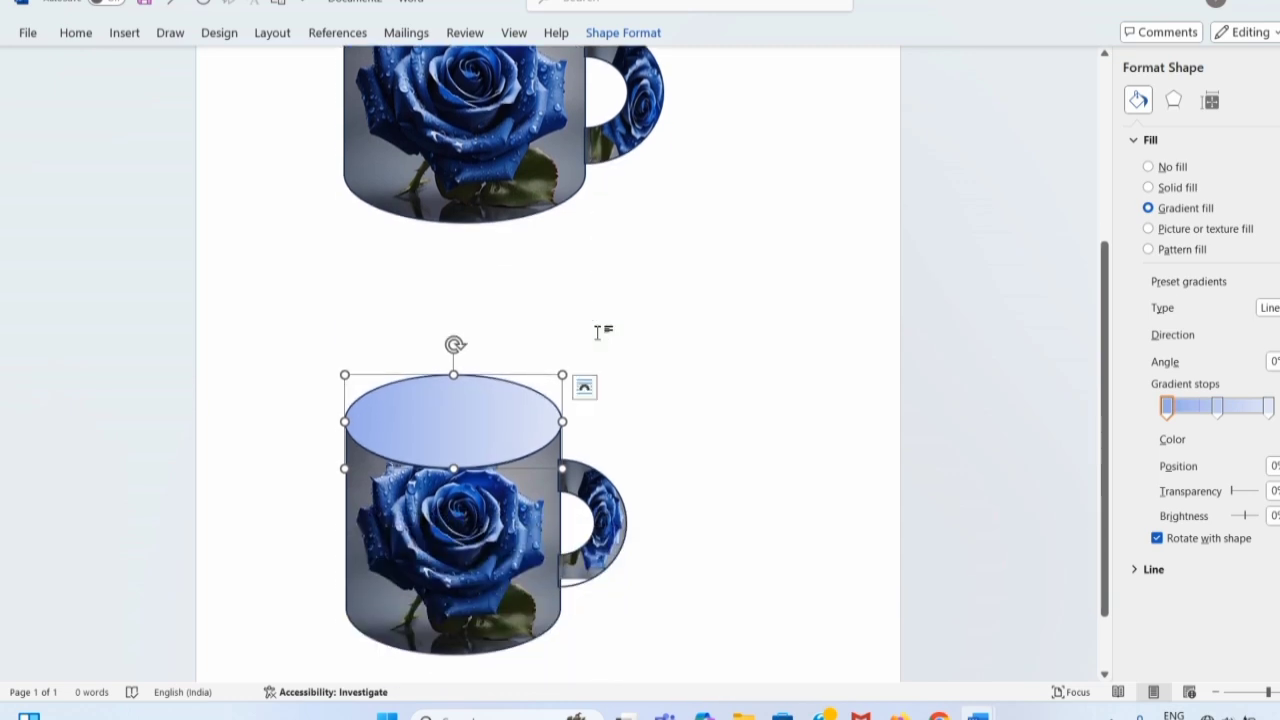